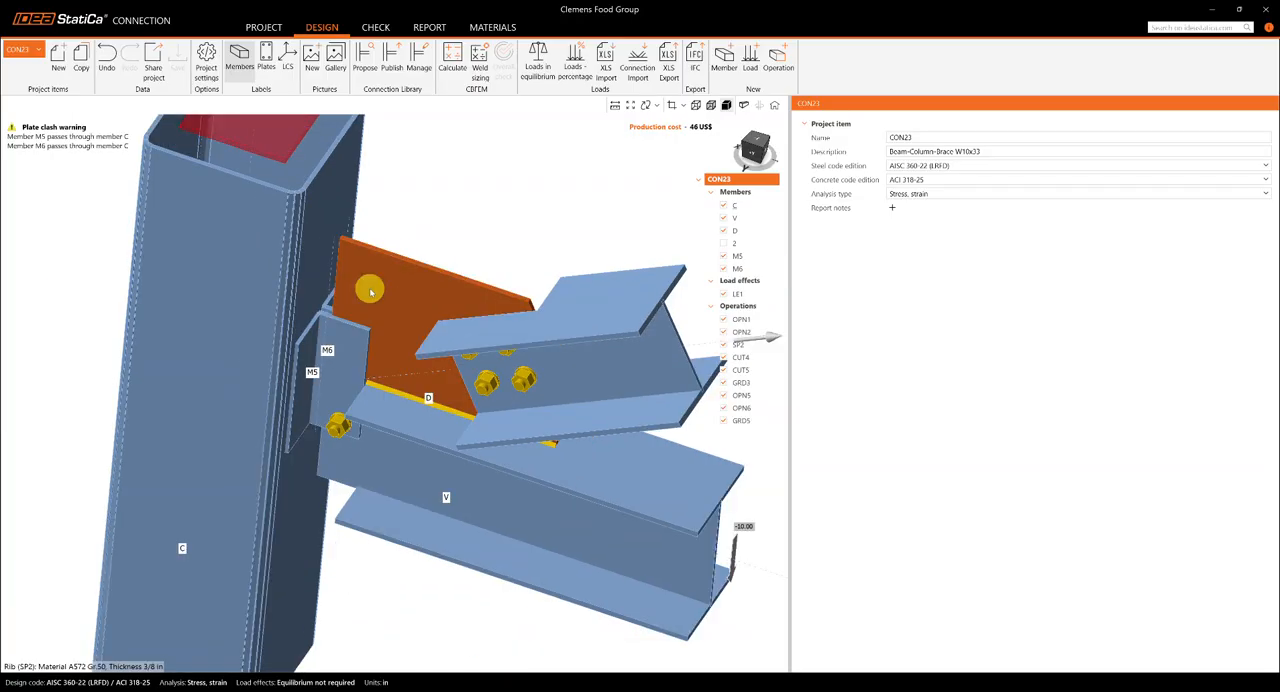
# - Deactivate members M5 and M6 and the bolt grid operation GRD5
pyautogui.moveTo(361, 323); pyautogui.dragTo(312, 340, button='middle')
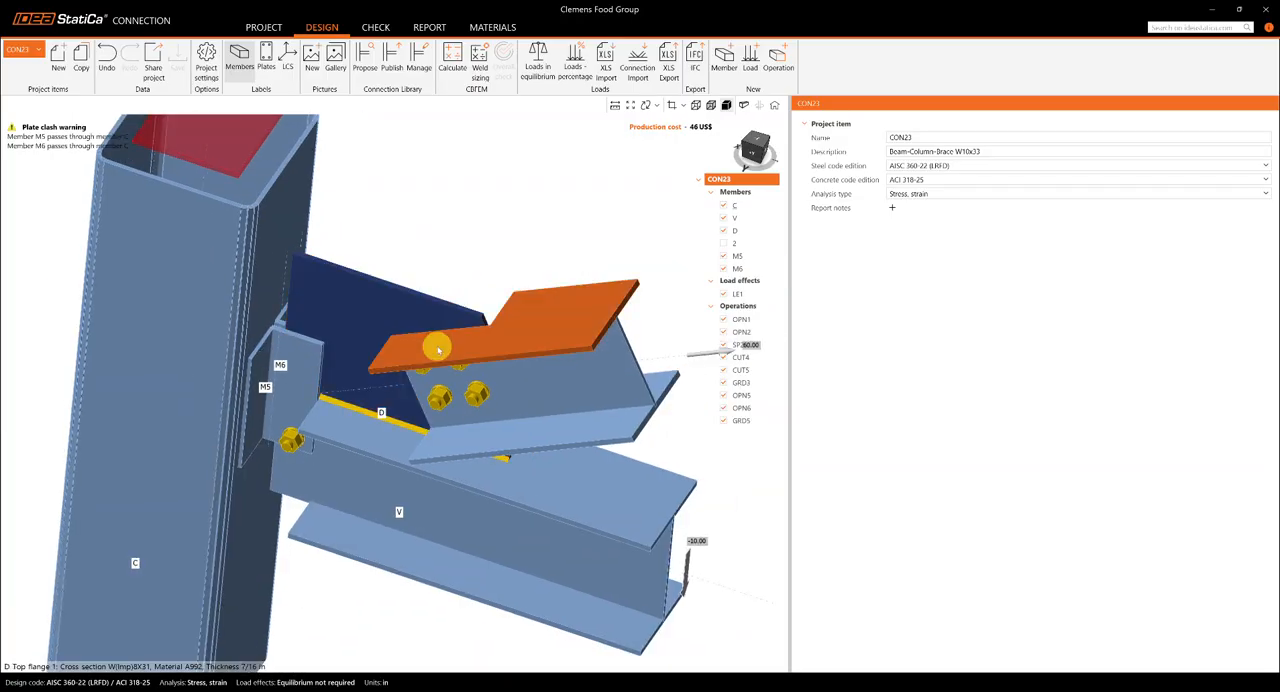
pyautogui.scroll(-2, 438, 346)
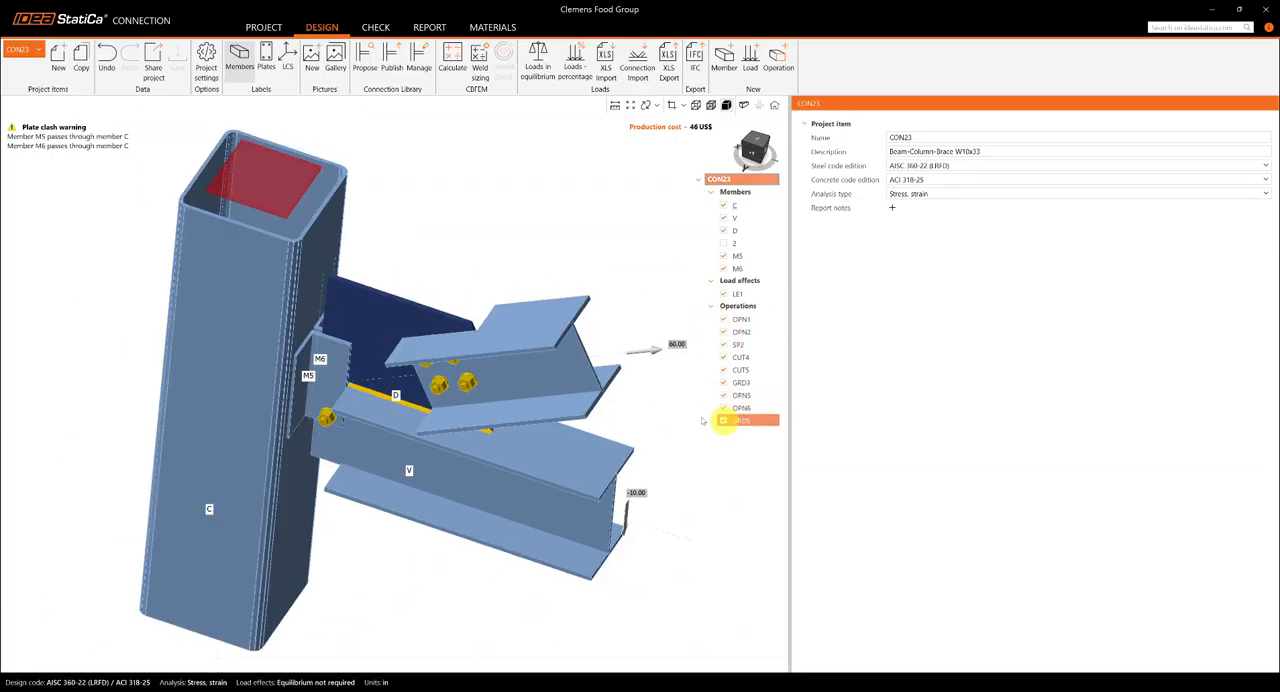
pyautogui.click(733, 257)
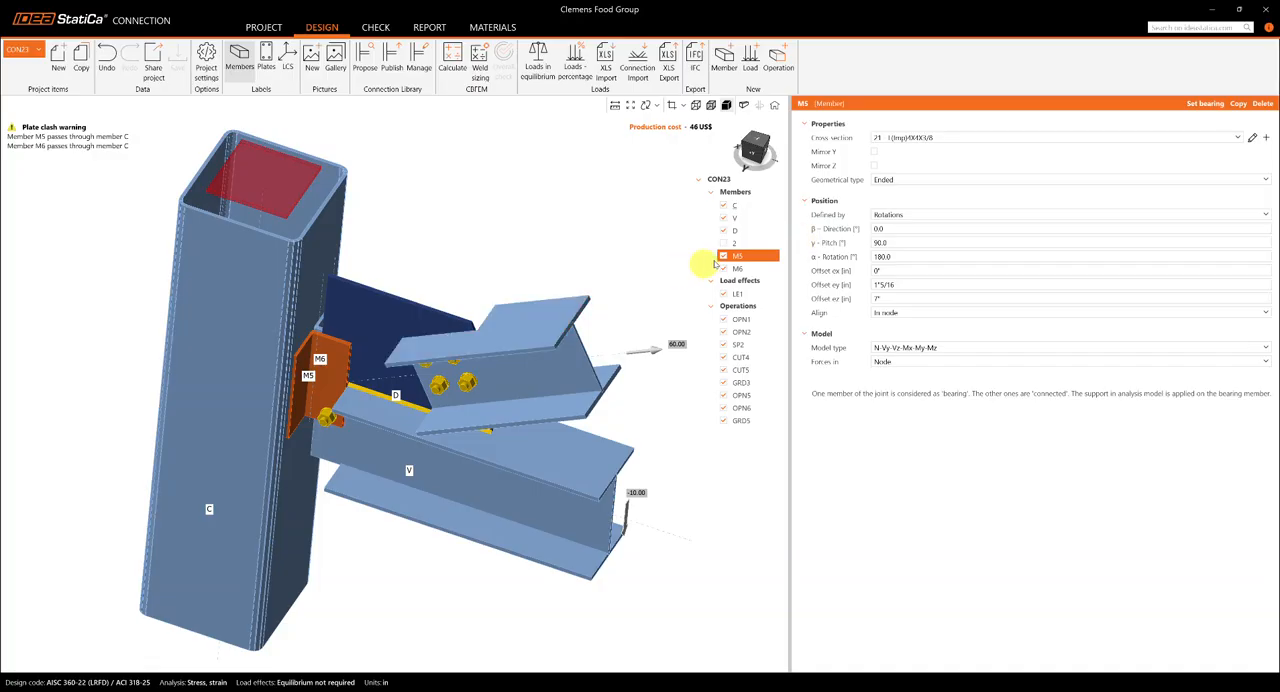
pyautogui.click(723, 257)
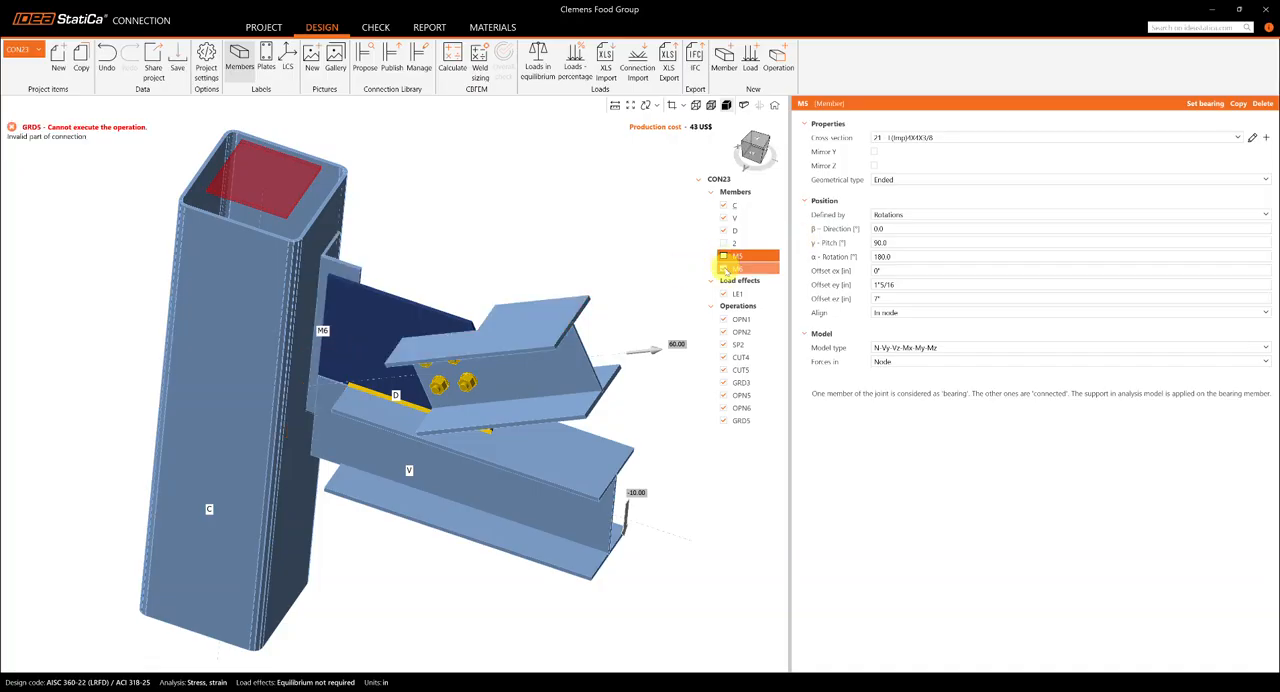
pyautogui.click(723, 269)
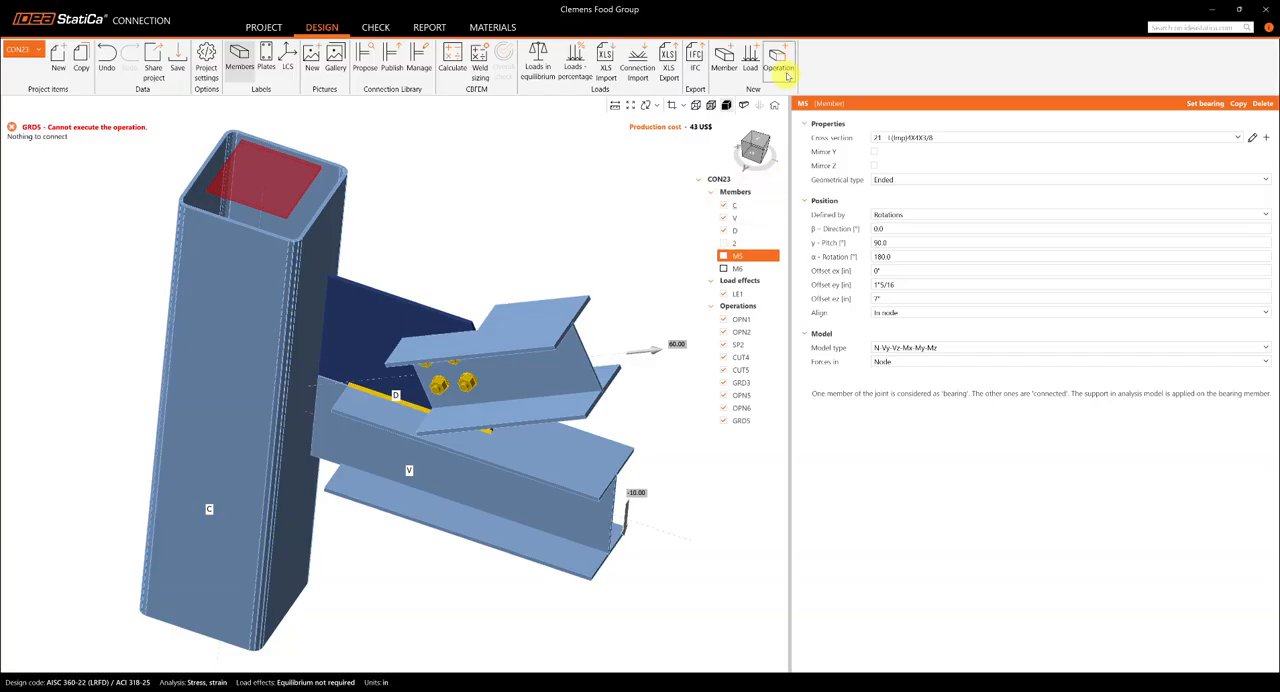
pyautogui.click(725, 422)
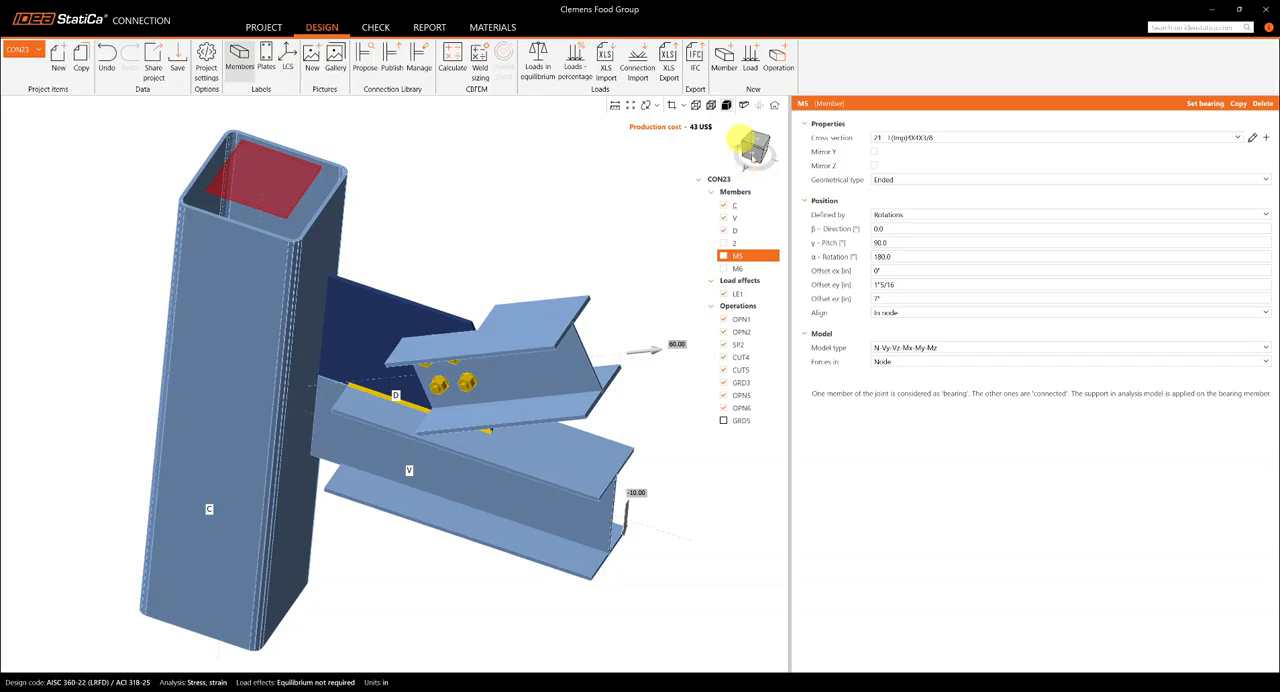
# - Add a Clip angle manufacturing operation connecting the web of beam V to column C
pyautogui.click(752, 152)
pyautogui.click(358, 336)
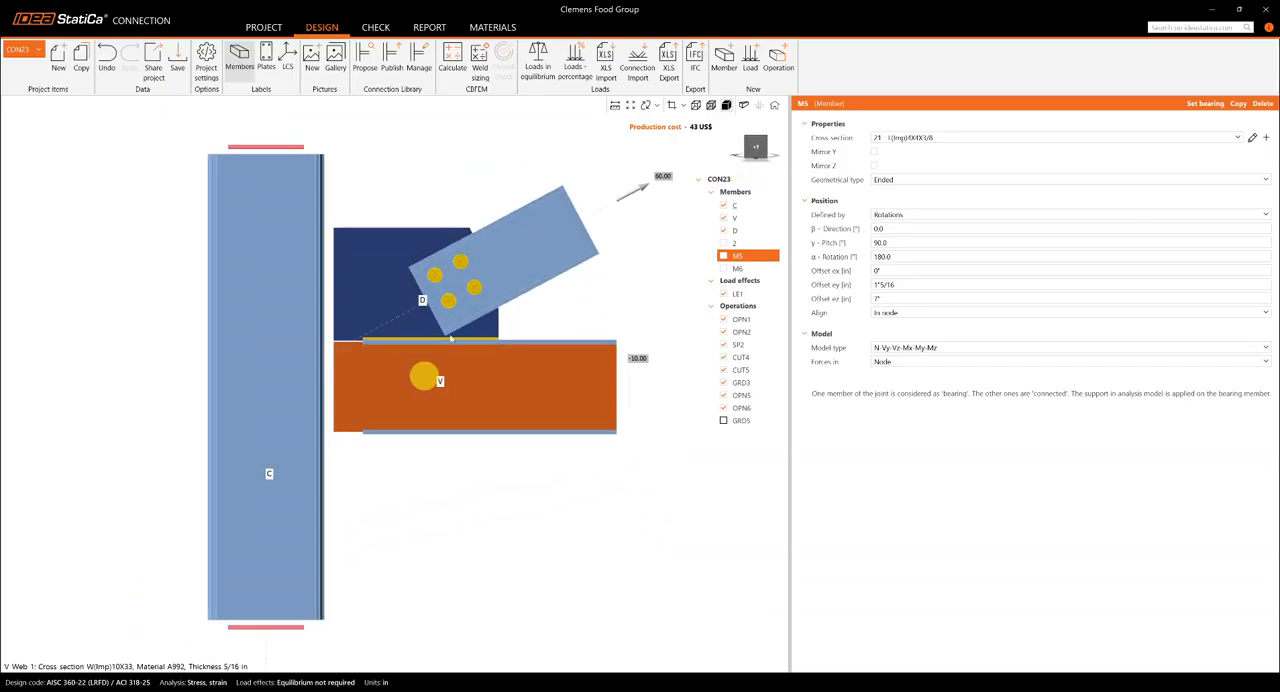
pyautogui.click(385, 349)
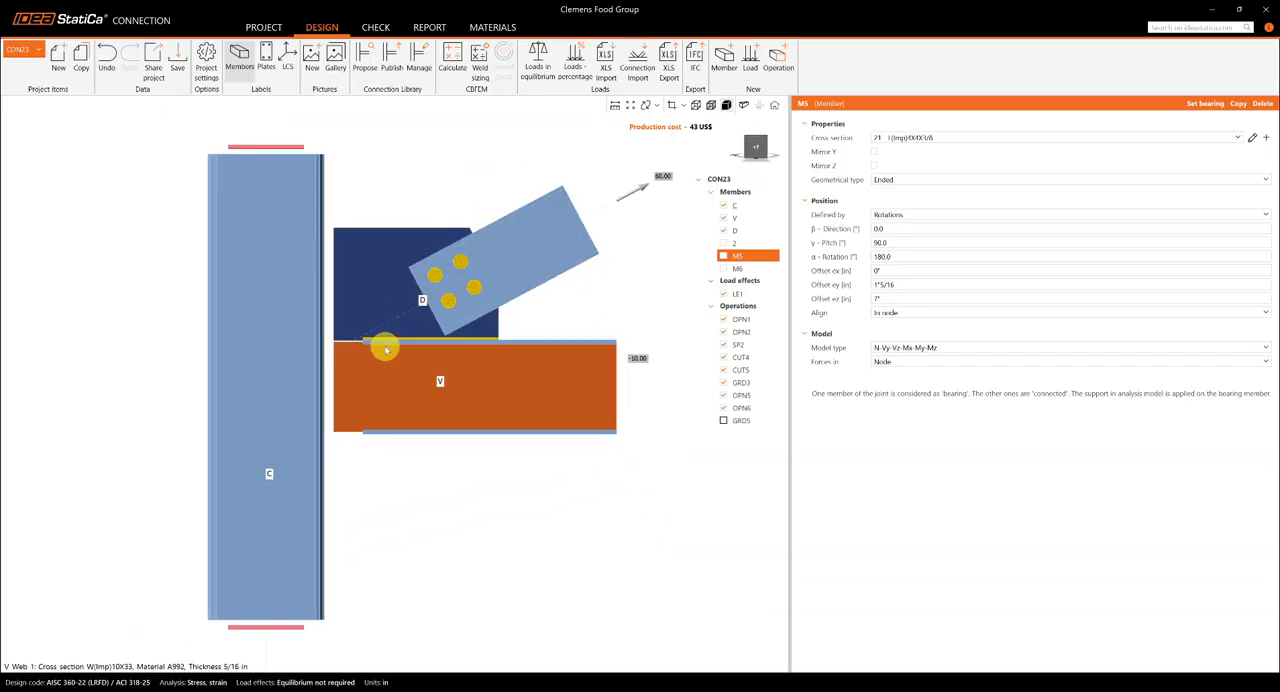
pyautogui.moveTo(402, 388); pyautogui.dragTo(398, 409, button='middle')
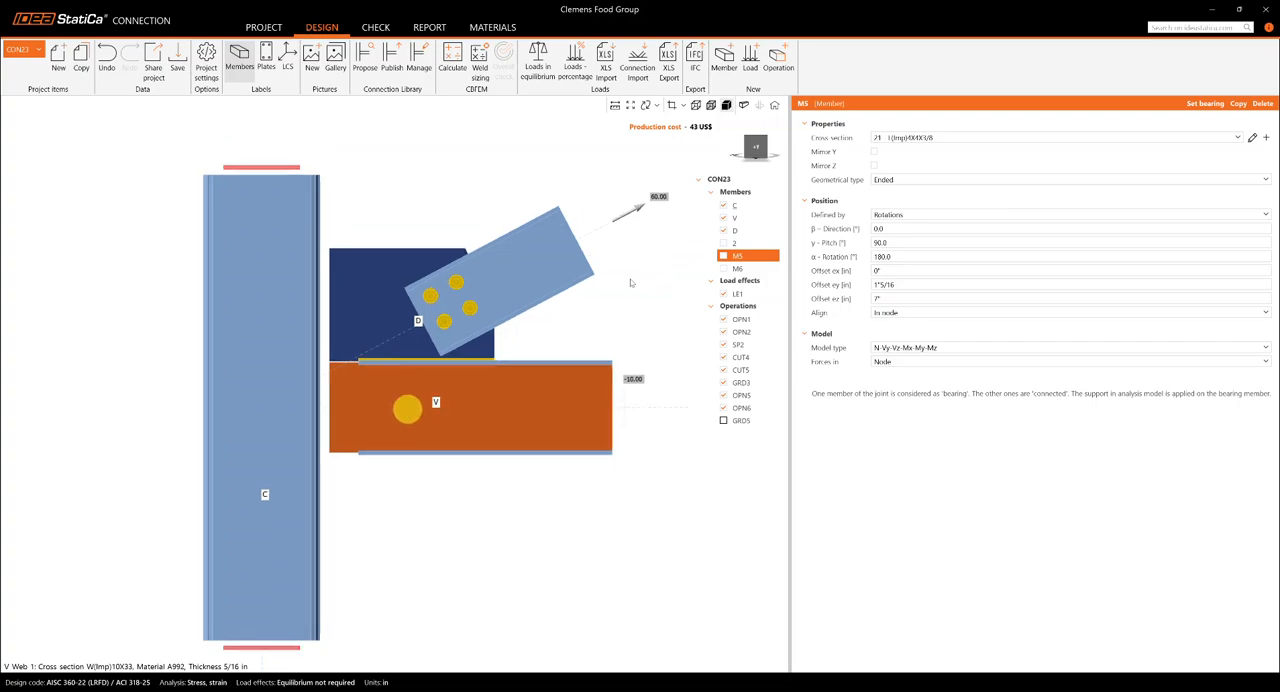
pyautogui.click(779, 62)
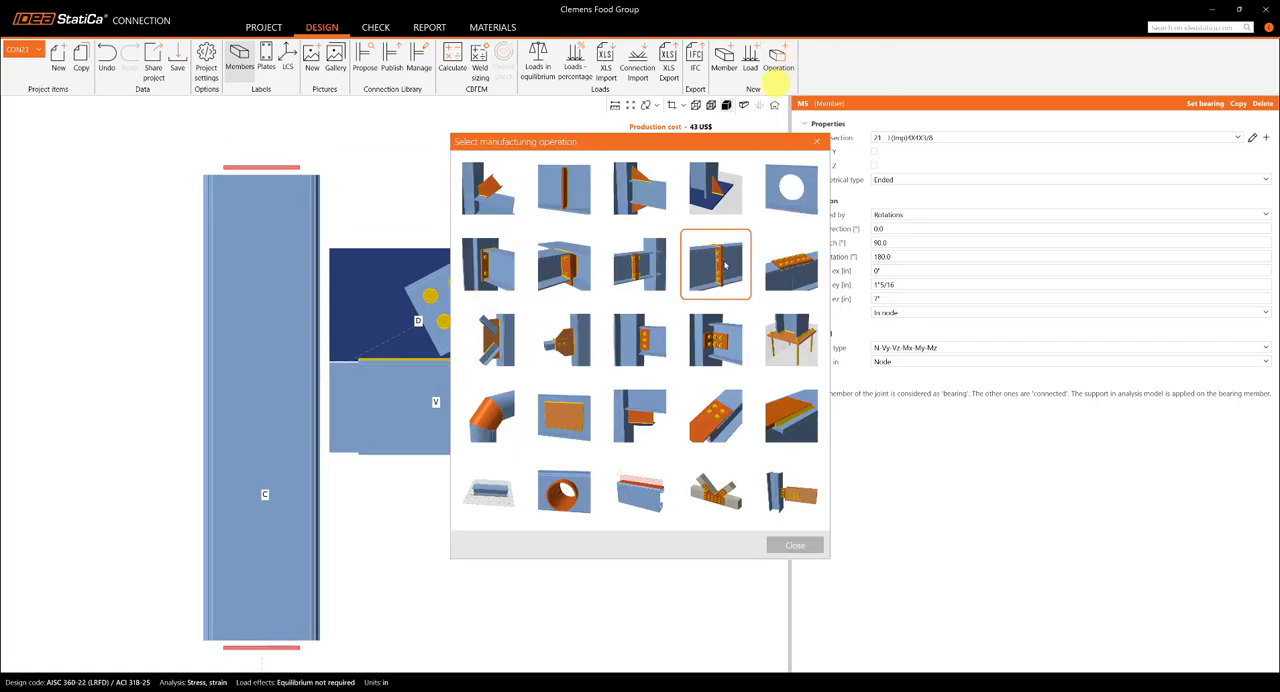
pyautogui.click(713, 337)
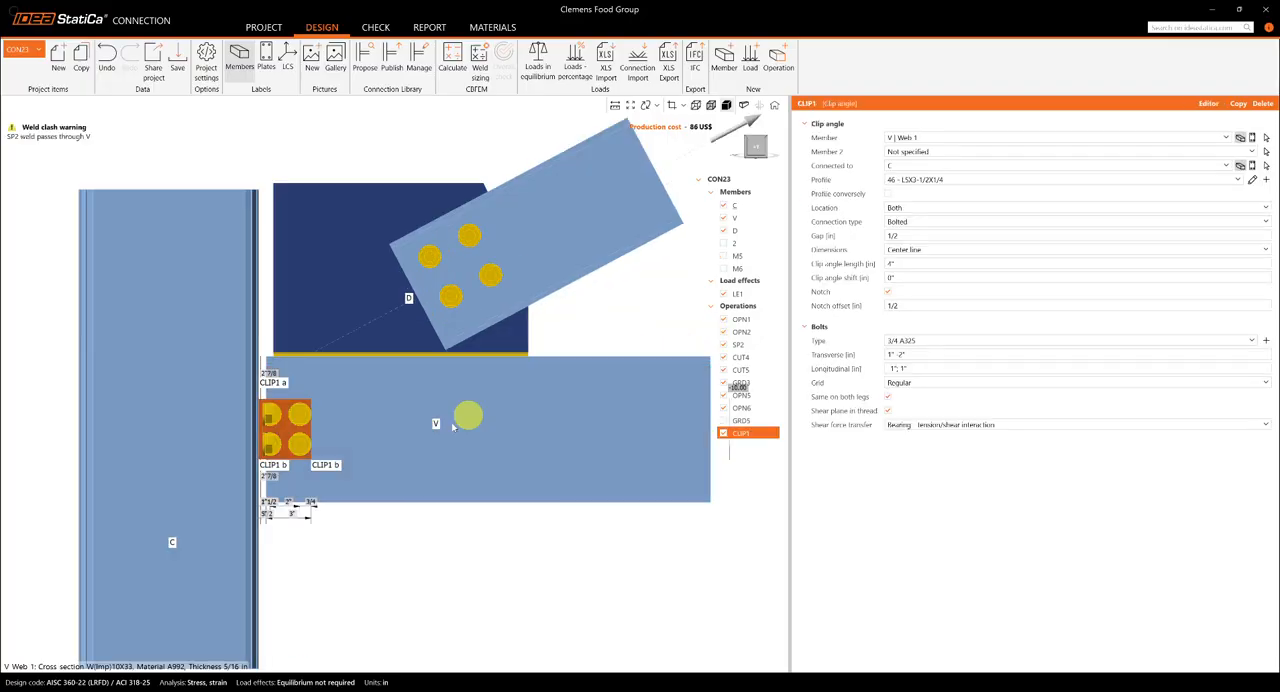
pyautogui.scroll(-2, 435, 420)
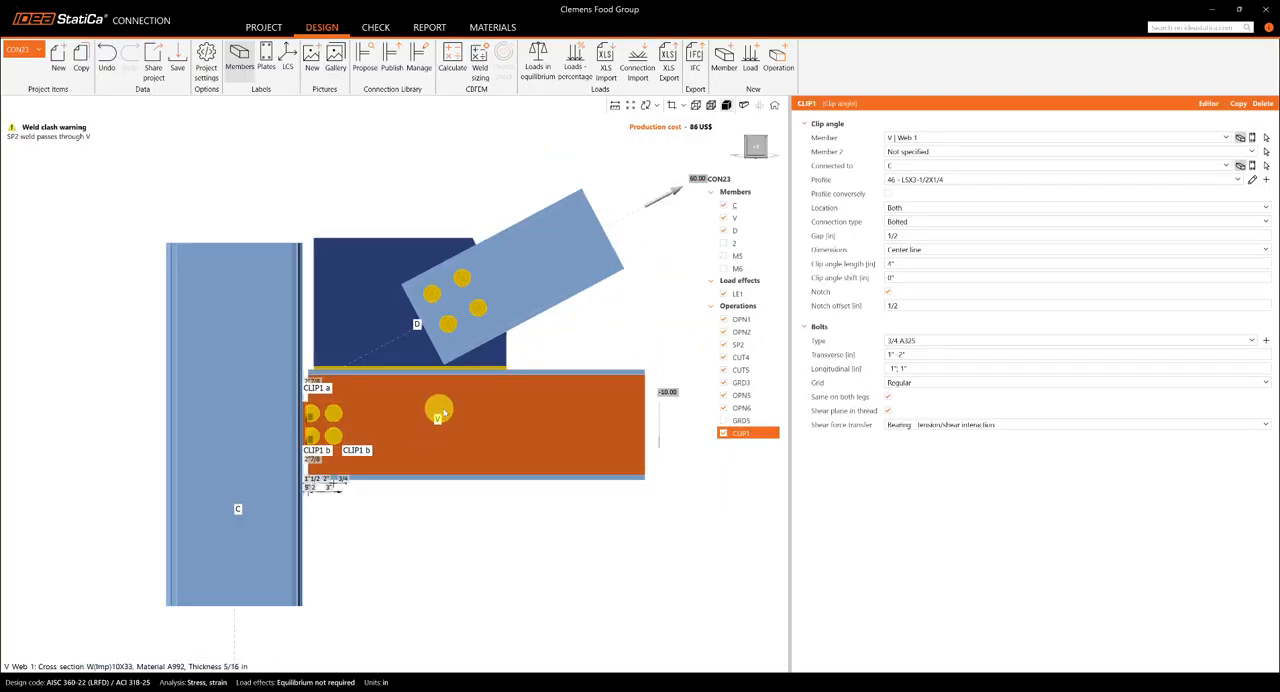
# - Assign the L(Imp)4X4X3/8 profile to the clip angle and set its connection type to Welded
pyautogui.click(965, 181)
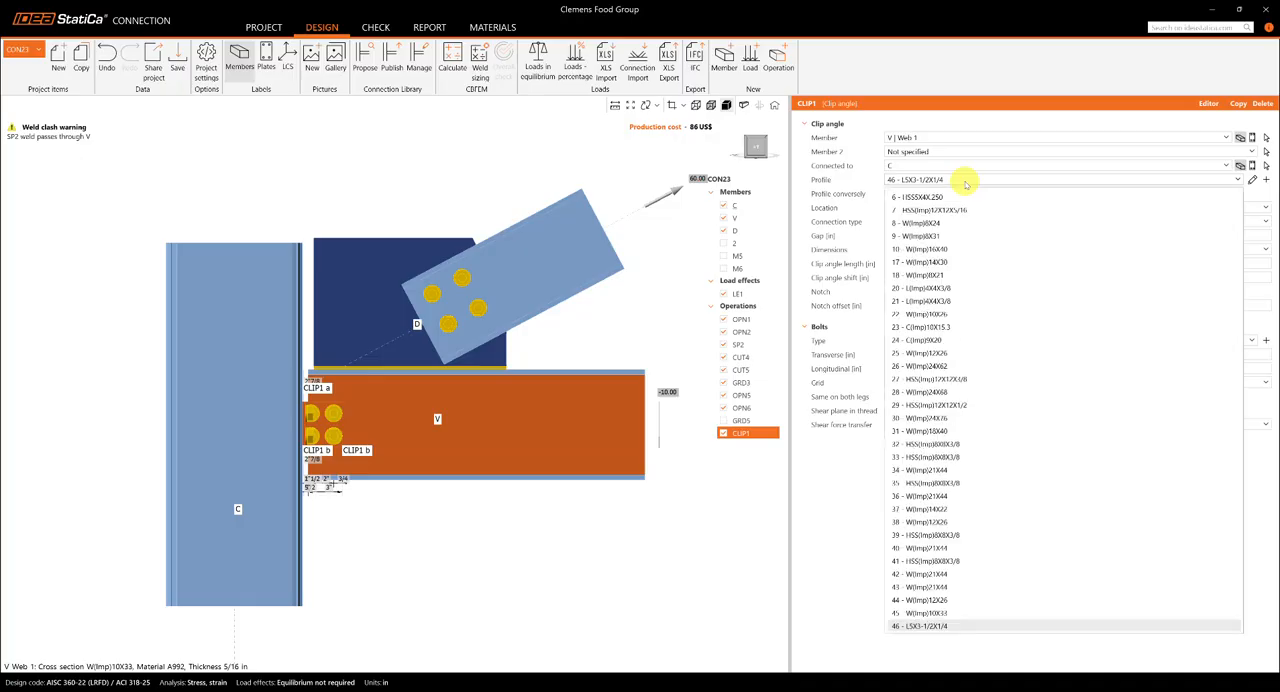
pyautogui.click(953, 301)
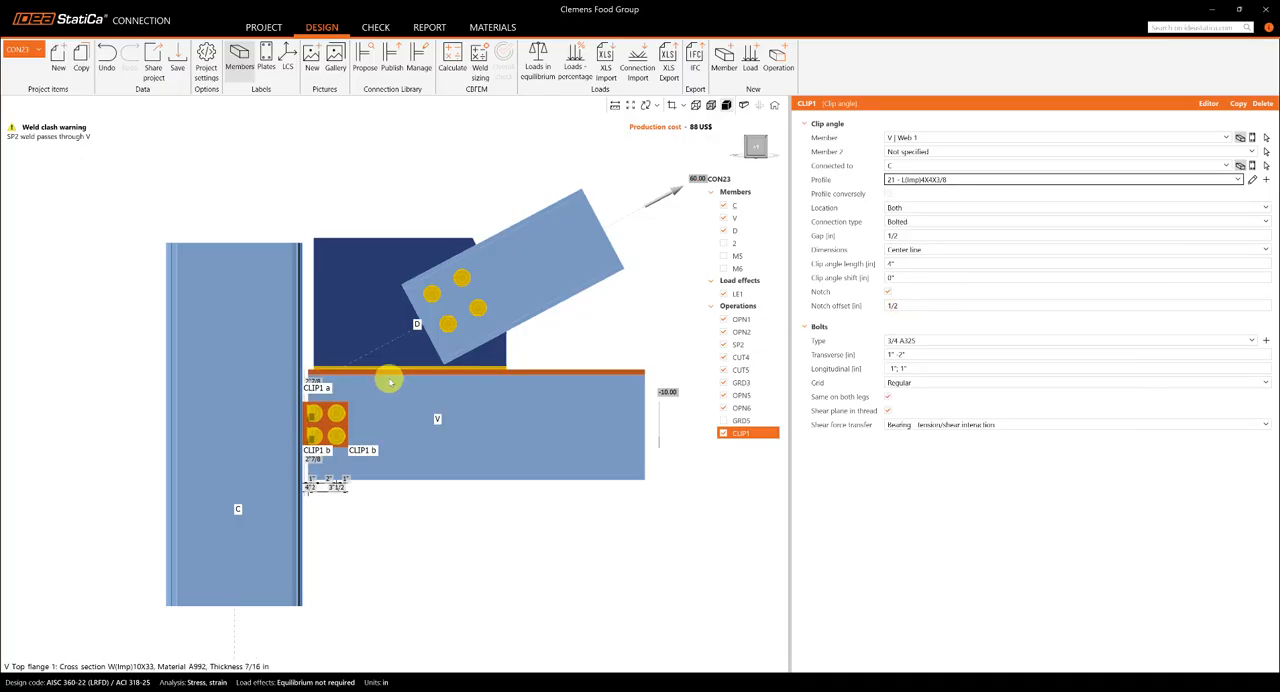
pyautogui.click(897, 222)
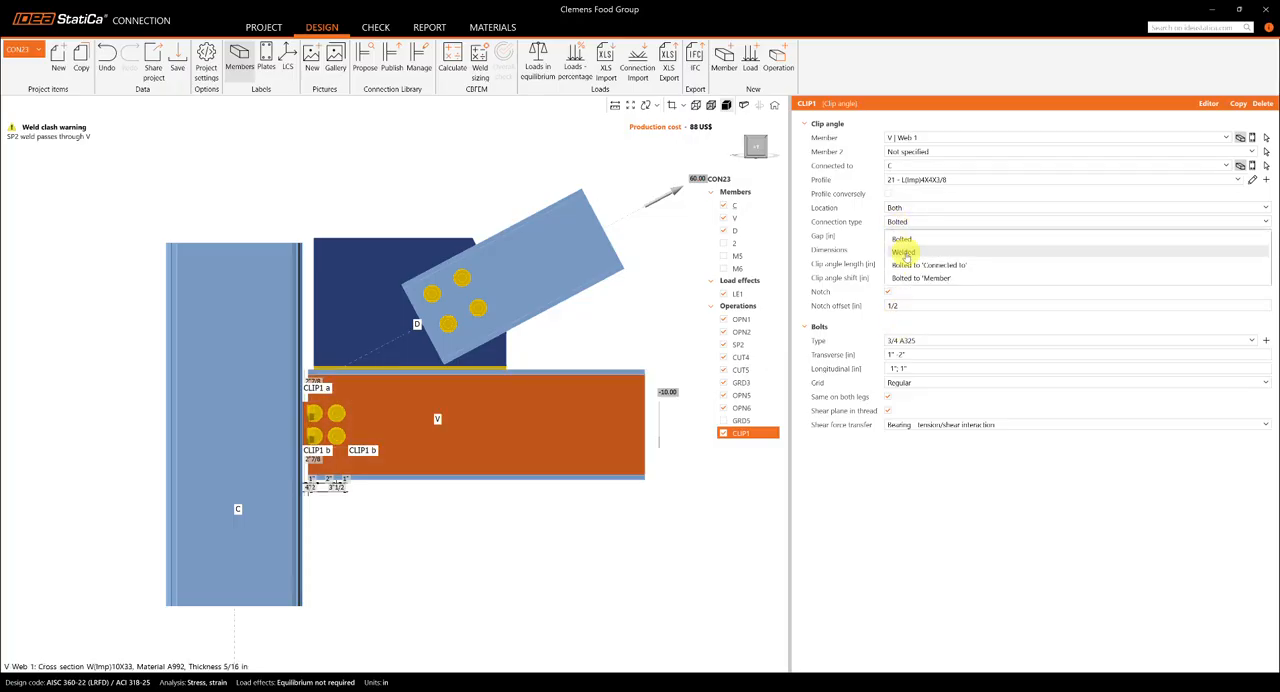
pyautogui.click(905, 254)
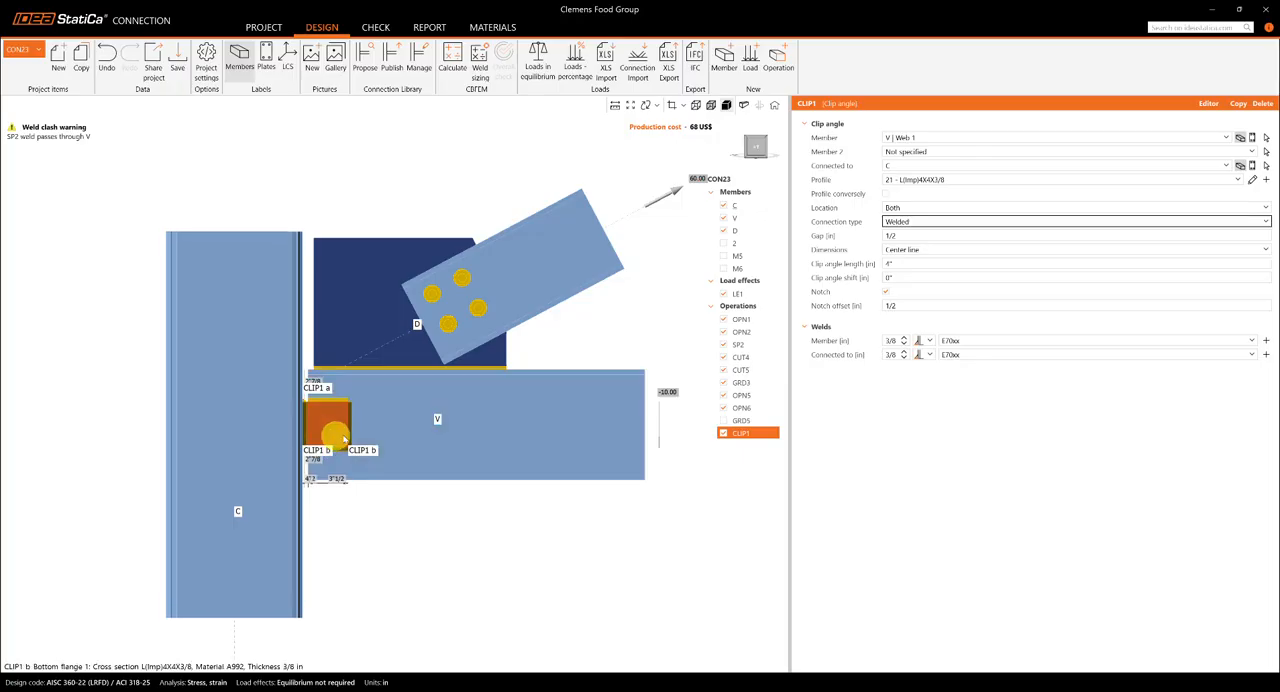
pyautogui.moveTo(391, 416); pyautogui.dragTo(401, 404, button='middle')
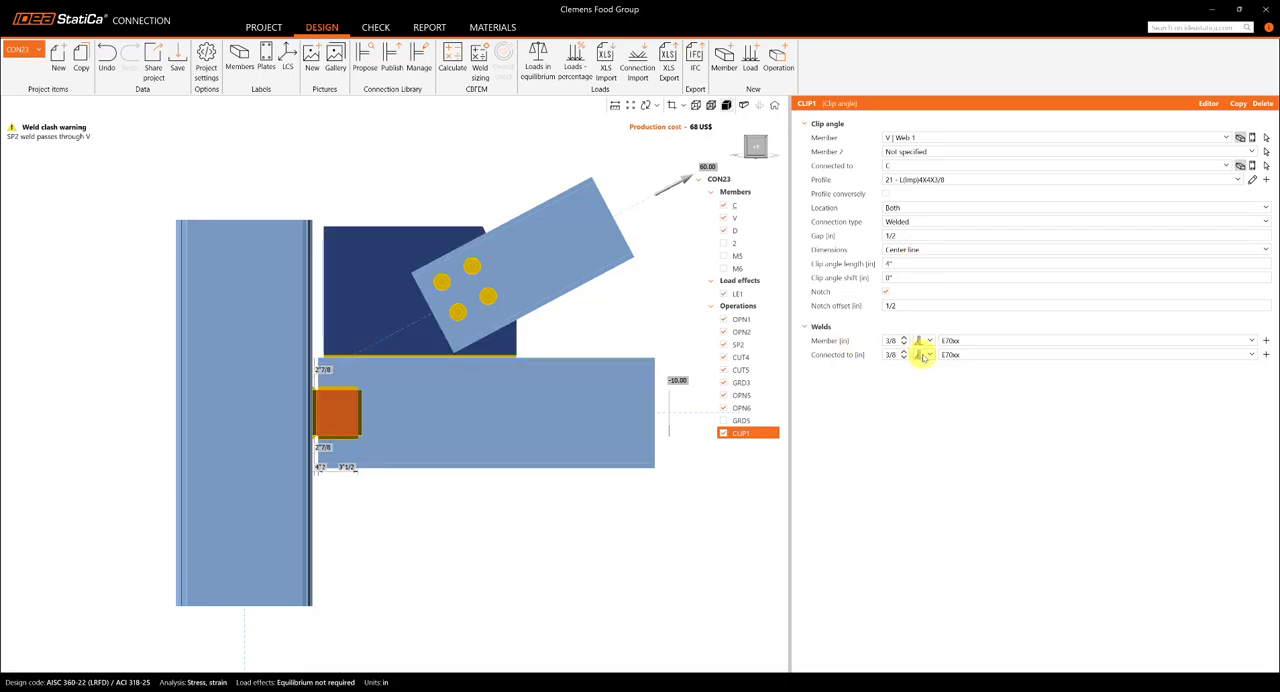
pyautogui.click(918, 355)
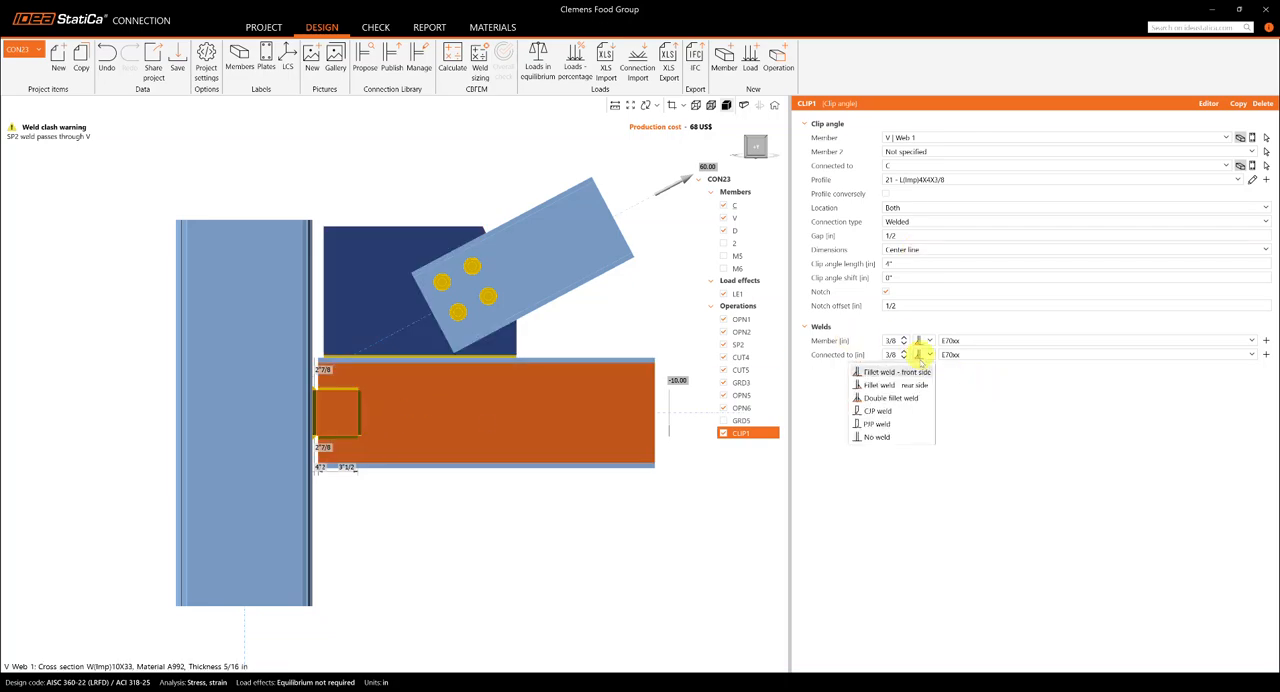
pyautogui.click(877, 439)
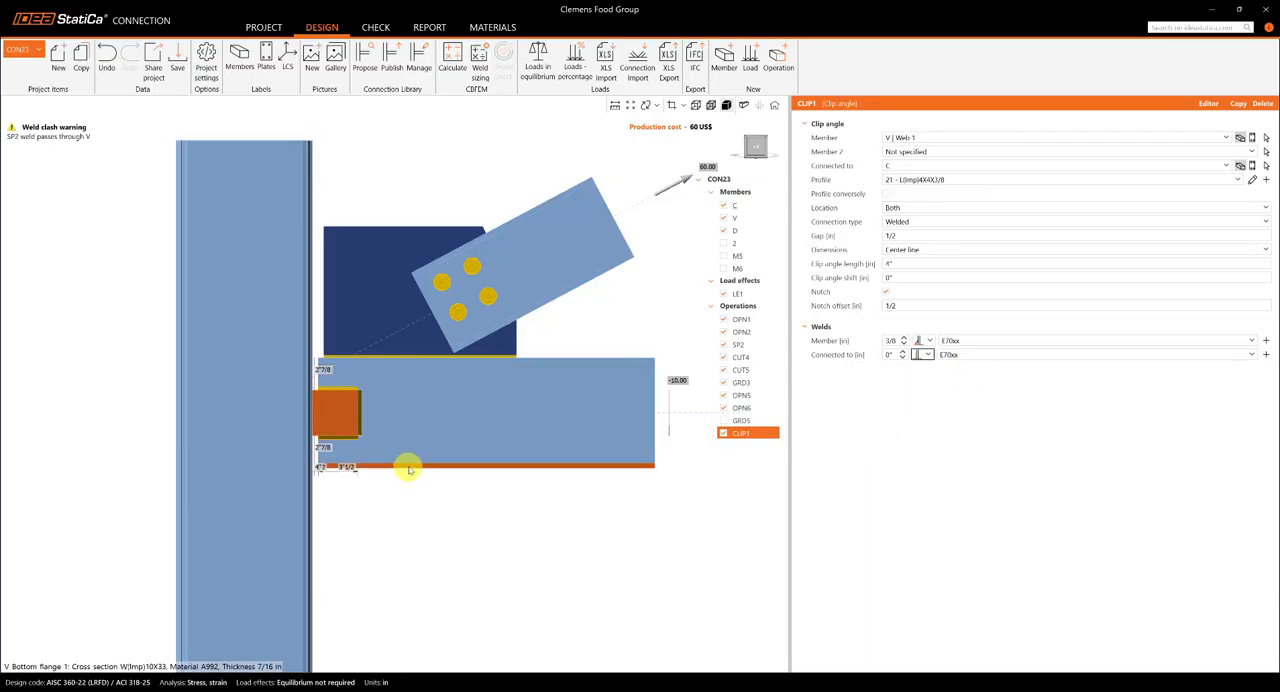
pyautogui.click(928, 356)
pyautogui.click(924, 373)
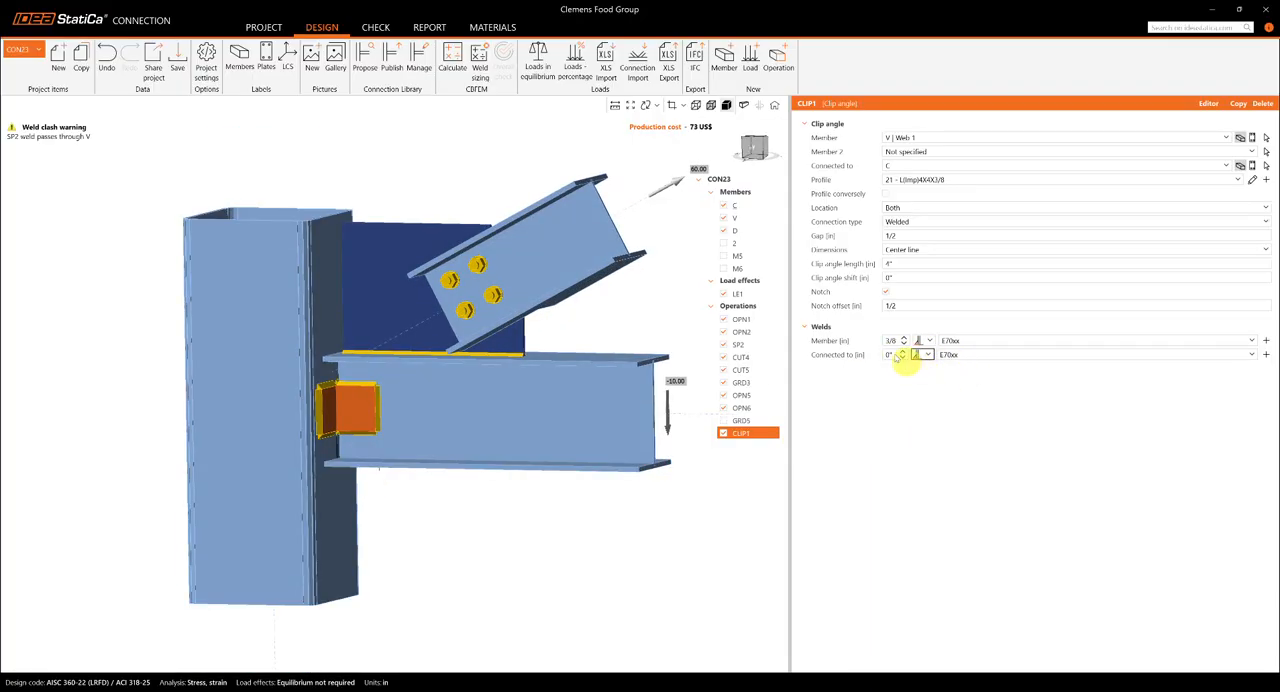
# - Set the clip angle's weld to the member to No weld and its connected-to weld size to 1/4 in
pyautogui.click(924, 341)
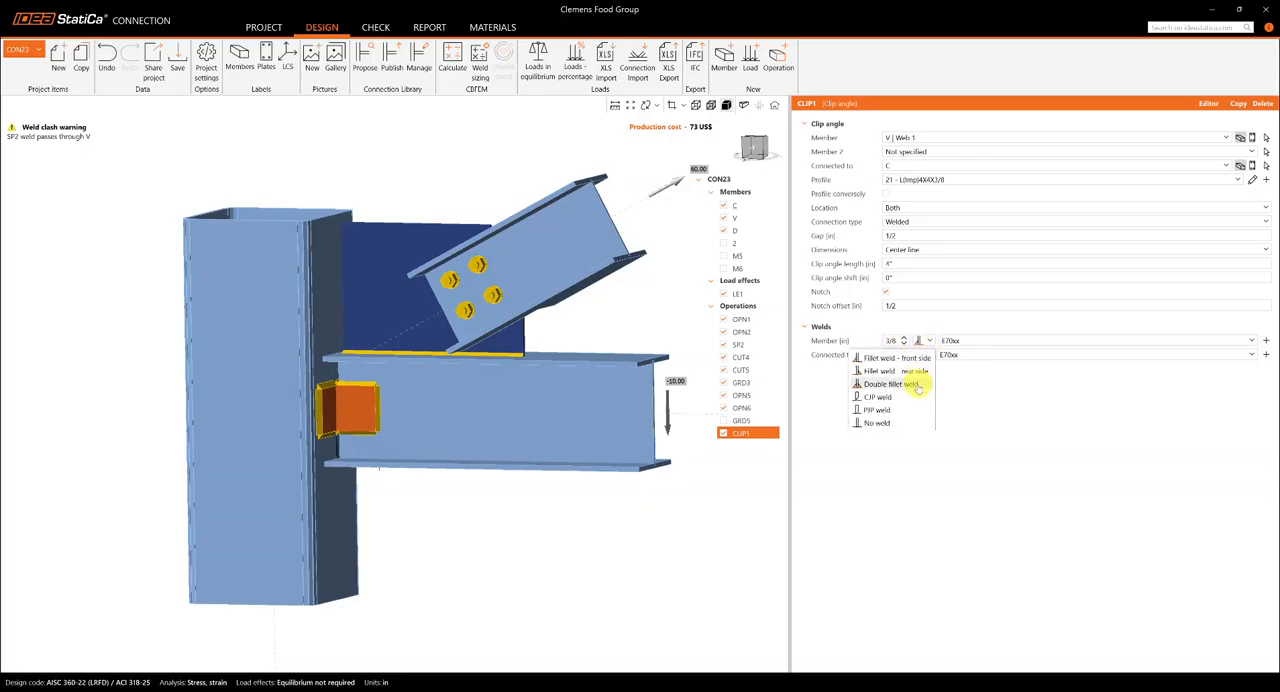
pyautogui.click(917, 386)
pyautogui.click(912, 341)
pyautogui.click(897, 417)
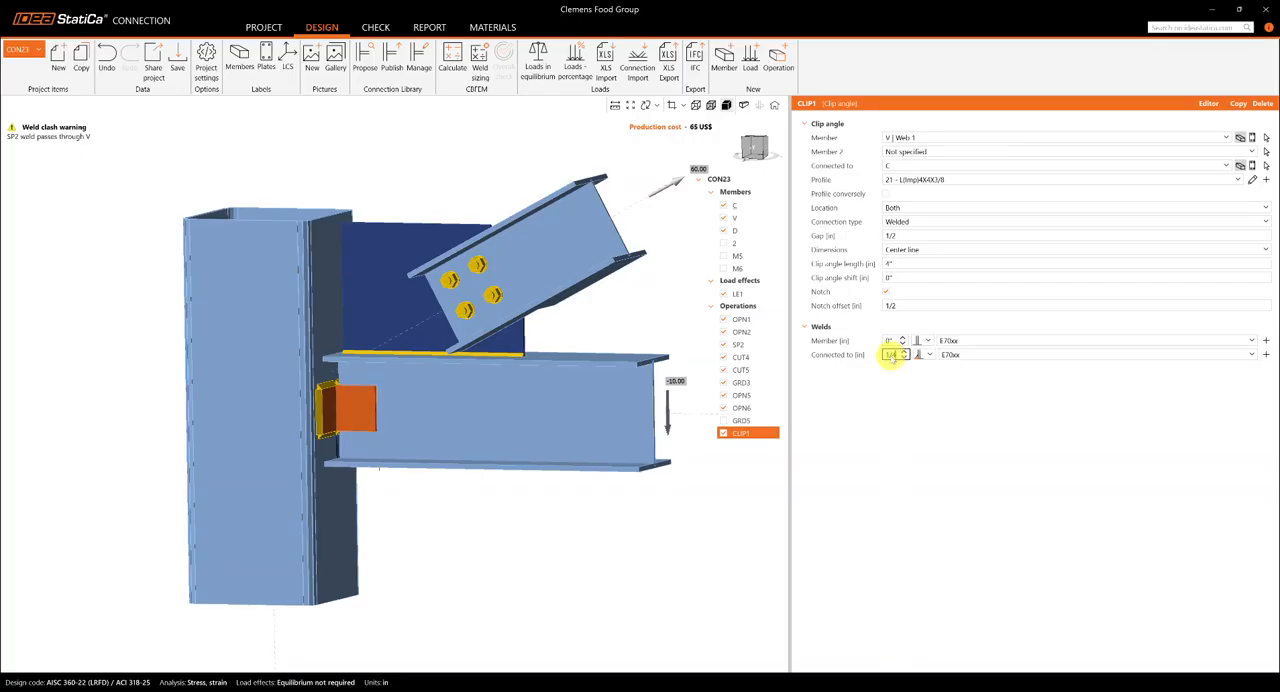
pyautogui.scroll(2, 340, 395)
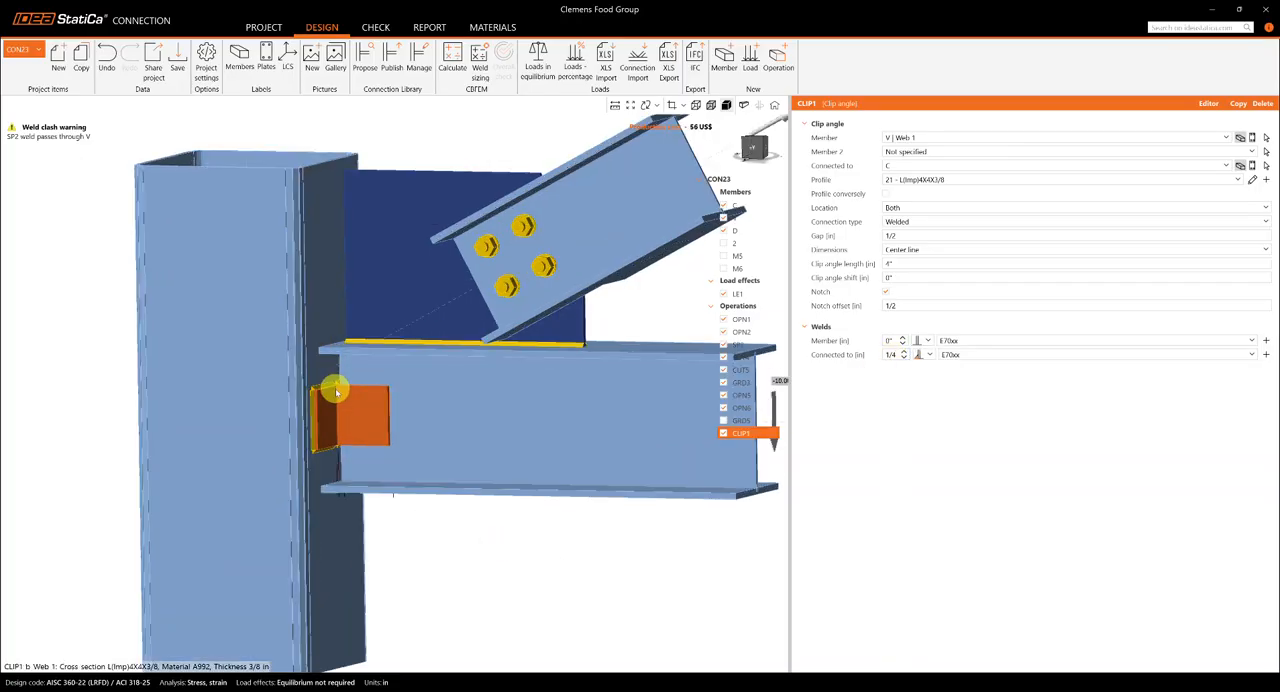
pyautogui.scroll(-4, 404, 410)
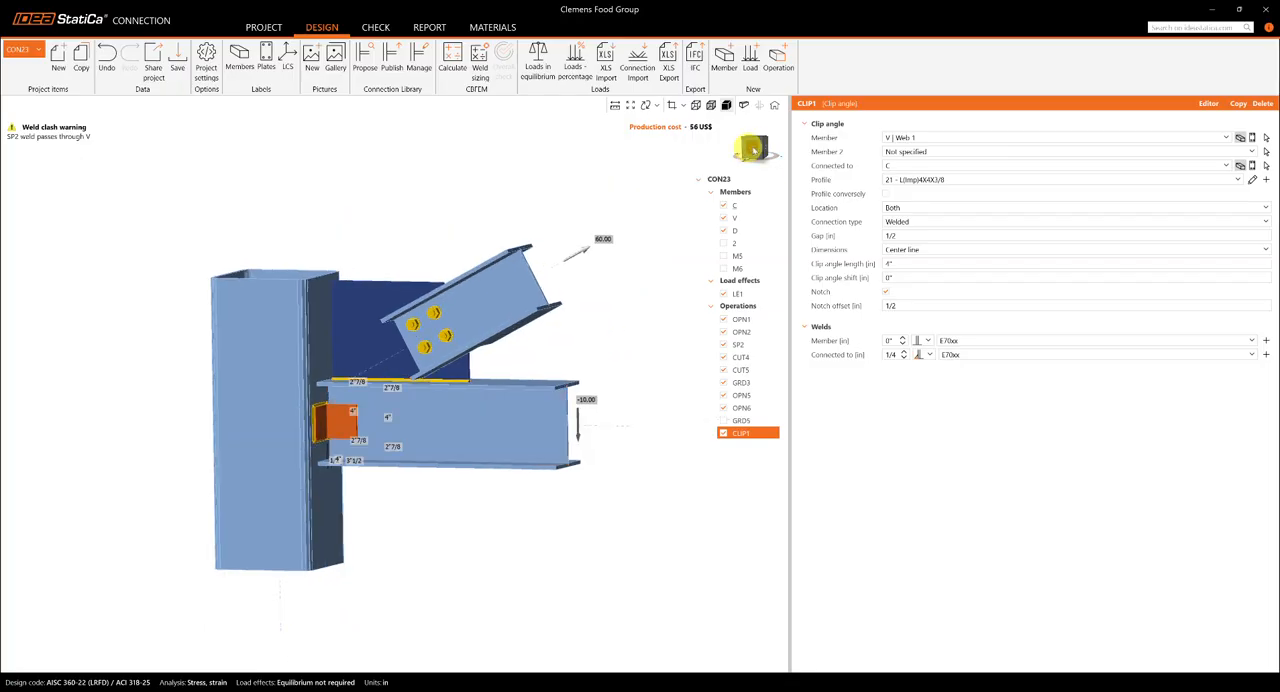
# - Deactivate the operations OPN2 and OPN1
pyautogui.click(757, 147)
pyautogui.moveTo(372, 347); pyautogui.dragTo(440, 375, button='middle')
pyautogui.moveTo(417, 385); pyautogui.dragTo(400, 418, button='right')
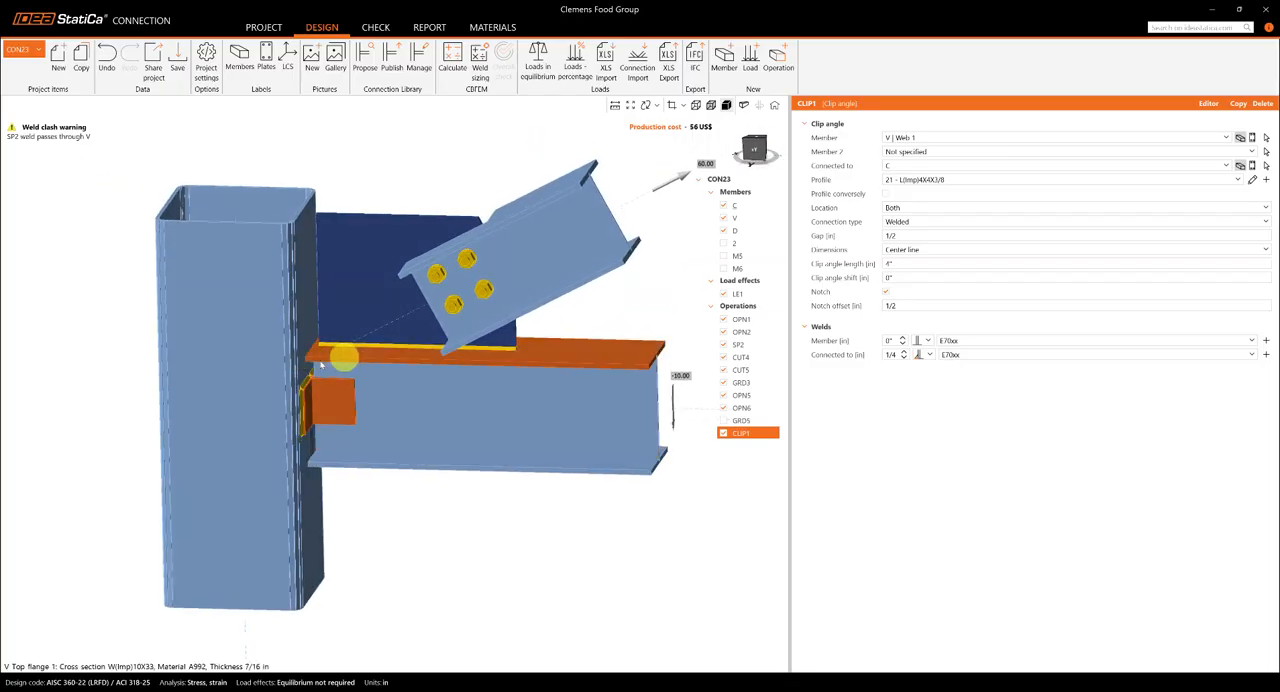
pyautogui.click(723, 332)
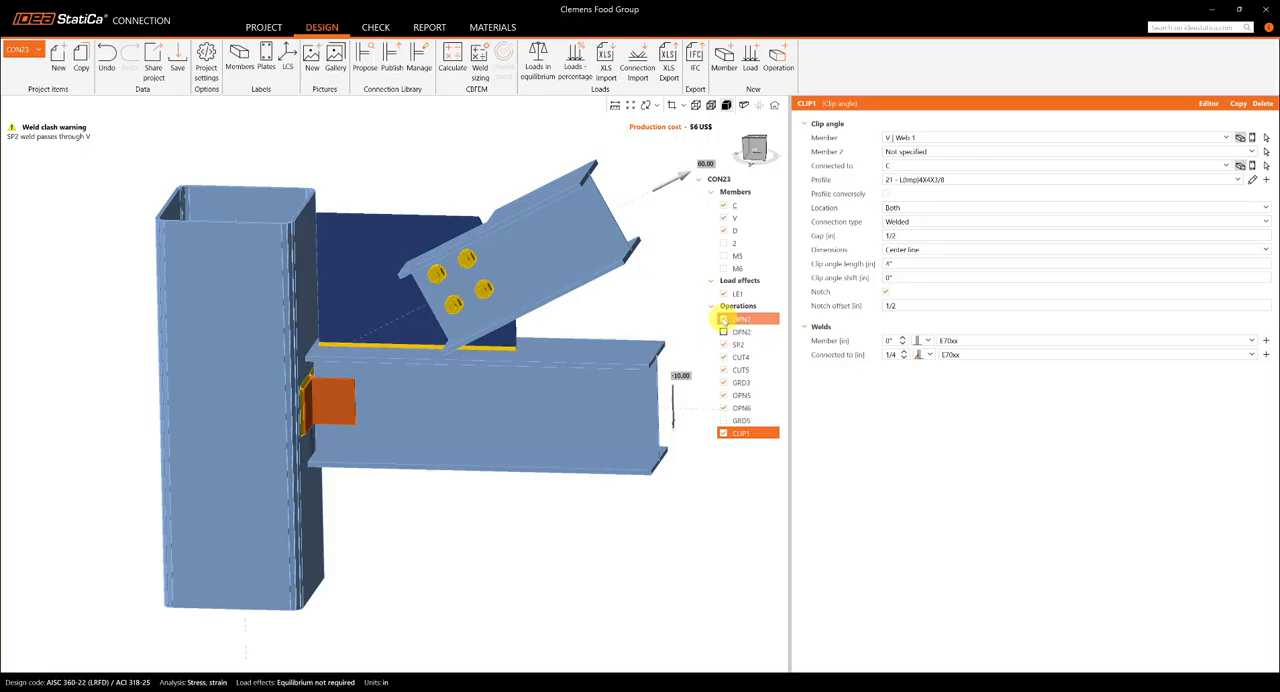
pyautogui.click(723, 319)
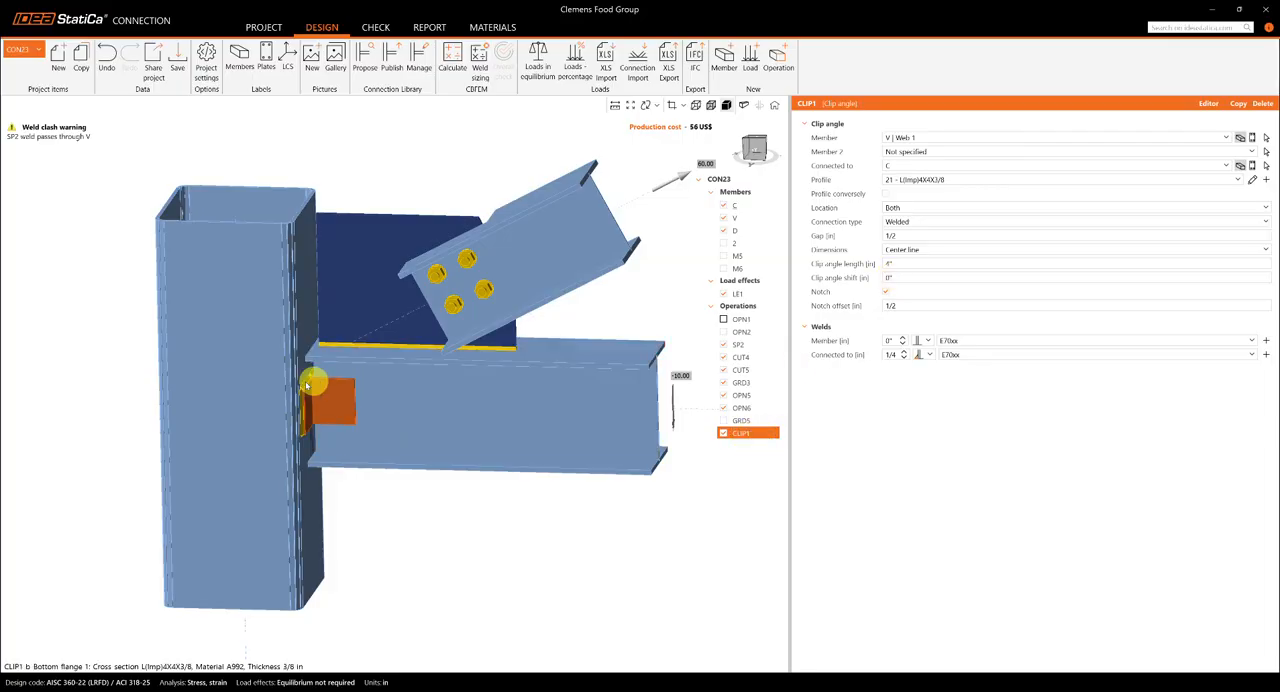
# - Set the clip angle length to 1' 6"
pyautogui.click(350, 384)
pyautogui.scroll(5, 353, 386)
pyautogui.moveTo(369, 391)
pyautogui.mouseDown(button='right')
pyautogui.moveTo(360, 506)
pyautogui.moveTo(346, 526)
pyautogui.moveTo(371, 531)
pyautogui.moveTo(375, 383)
pyautogui.mouseUp(button='right')
pyautogui.scroll(-6, 370, 390)
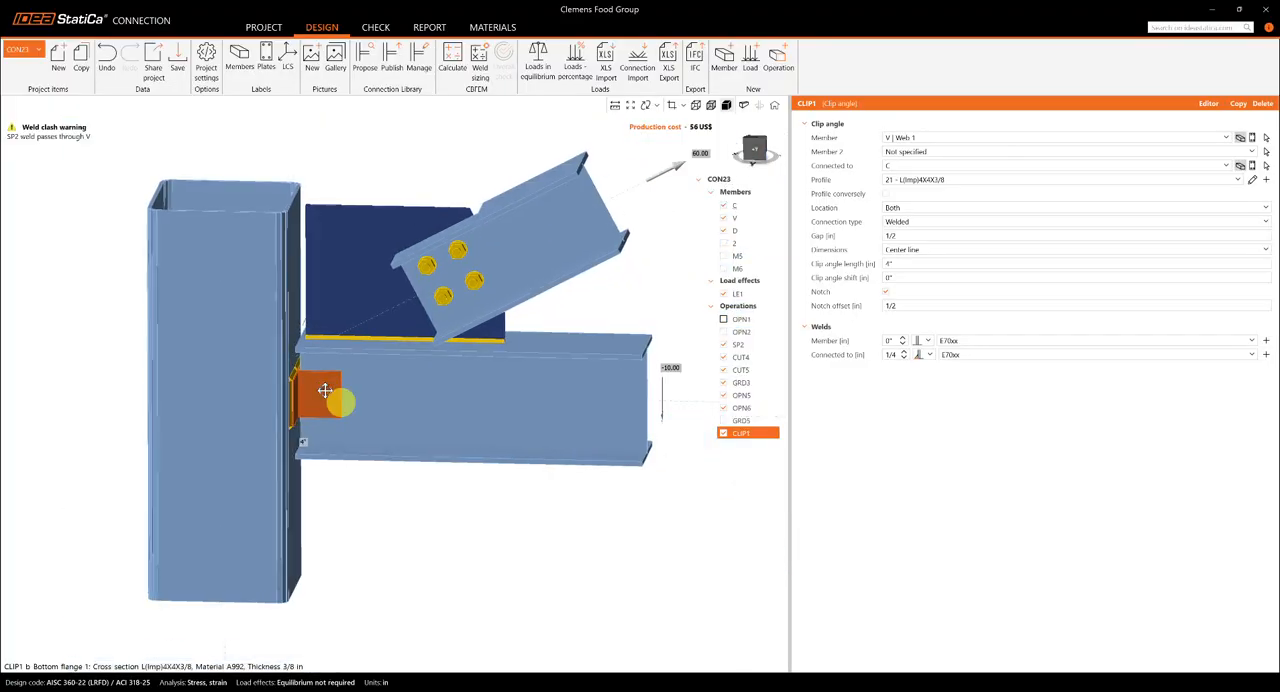
pyautogui.scroll(5, 330, 380)
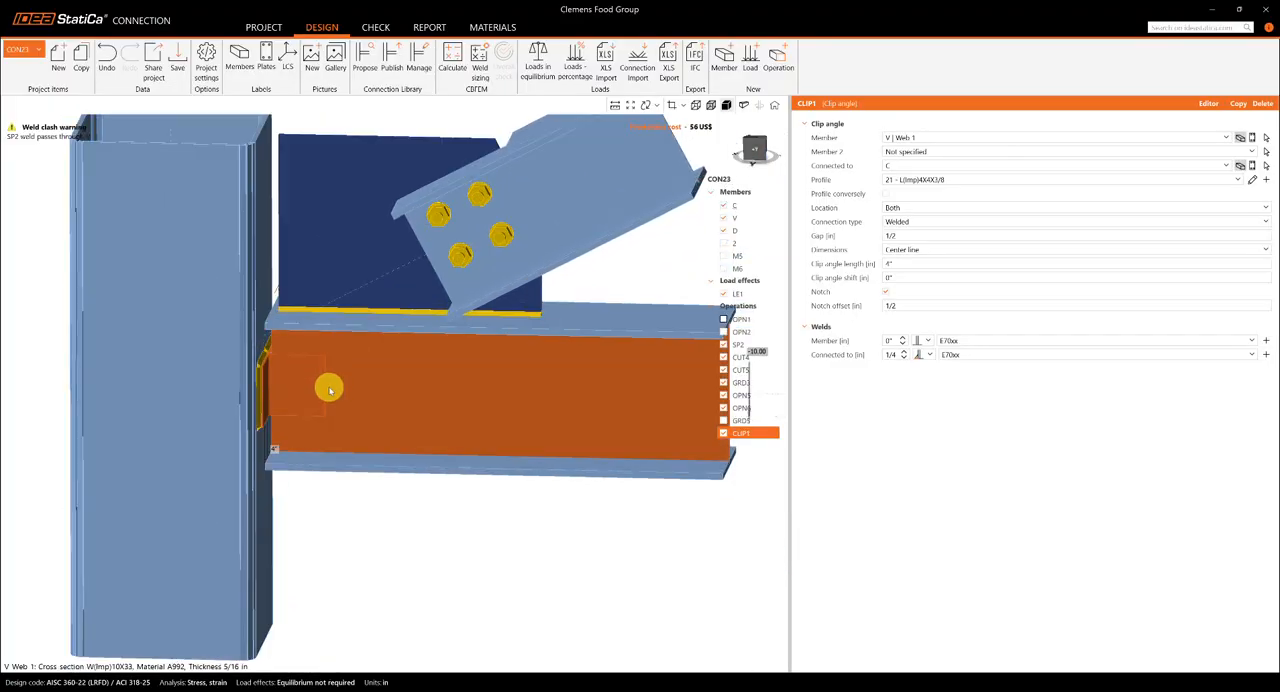
pyautogui.scroll(-2, 343, 385)
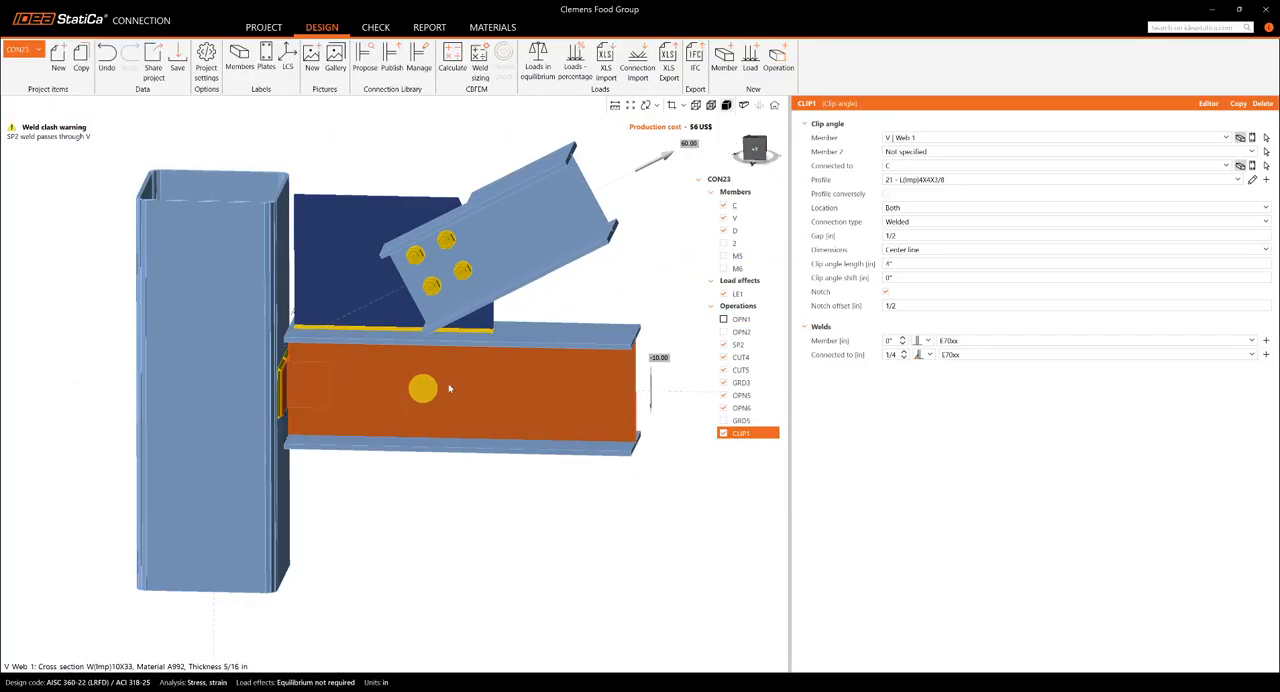
pyautogui.click(904, 262)
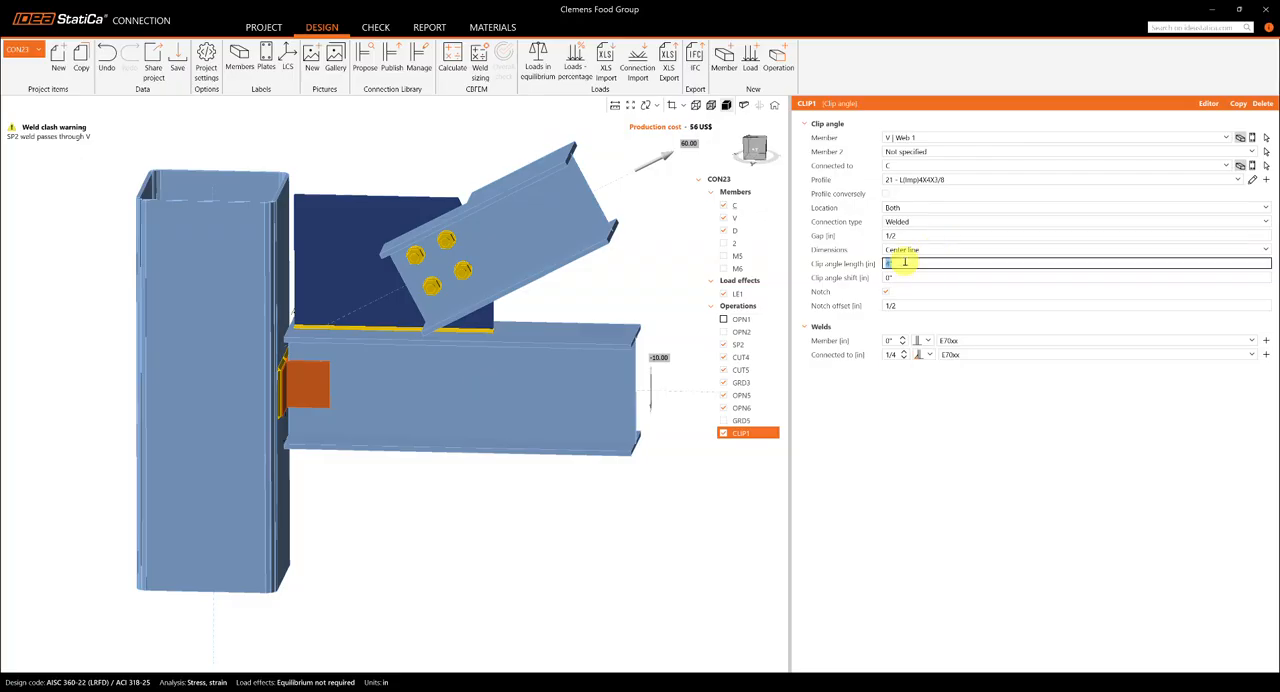
pyautogui.click(877, 431)
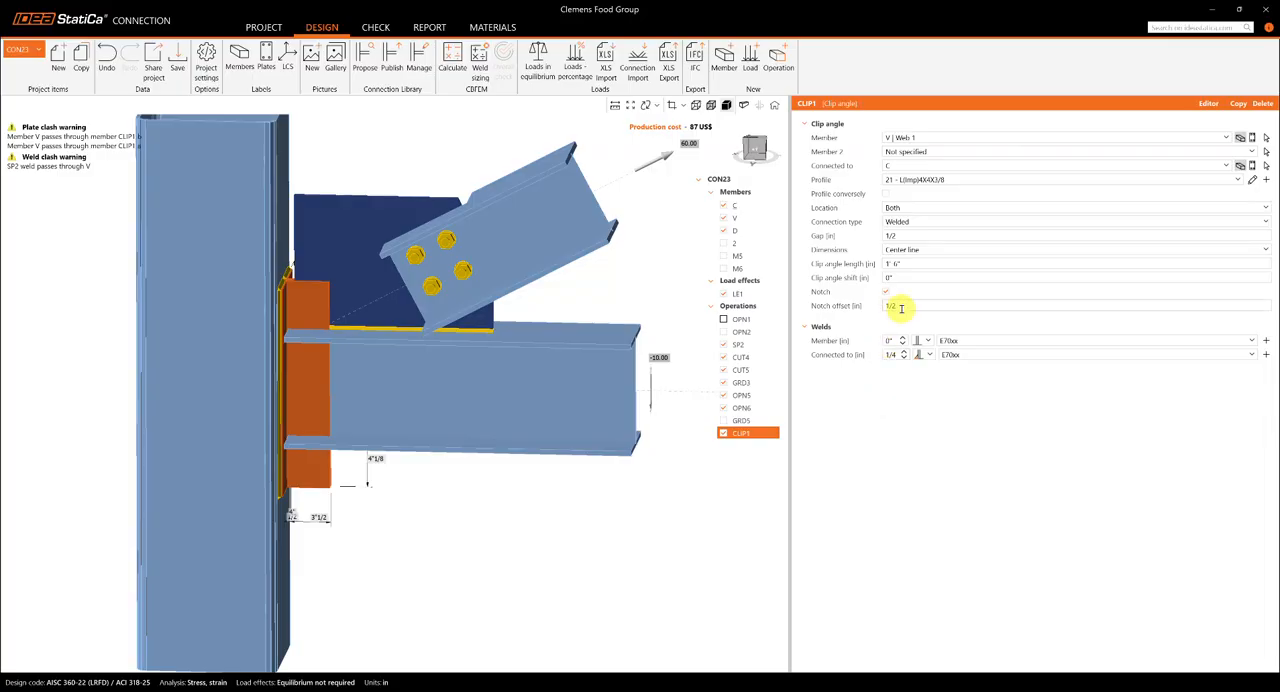
# - Set the clip angle shift to -4" and view the connection from the front
pyautogui.click(897, 276)
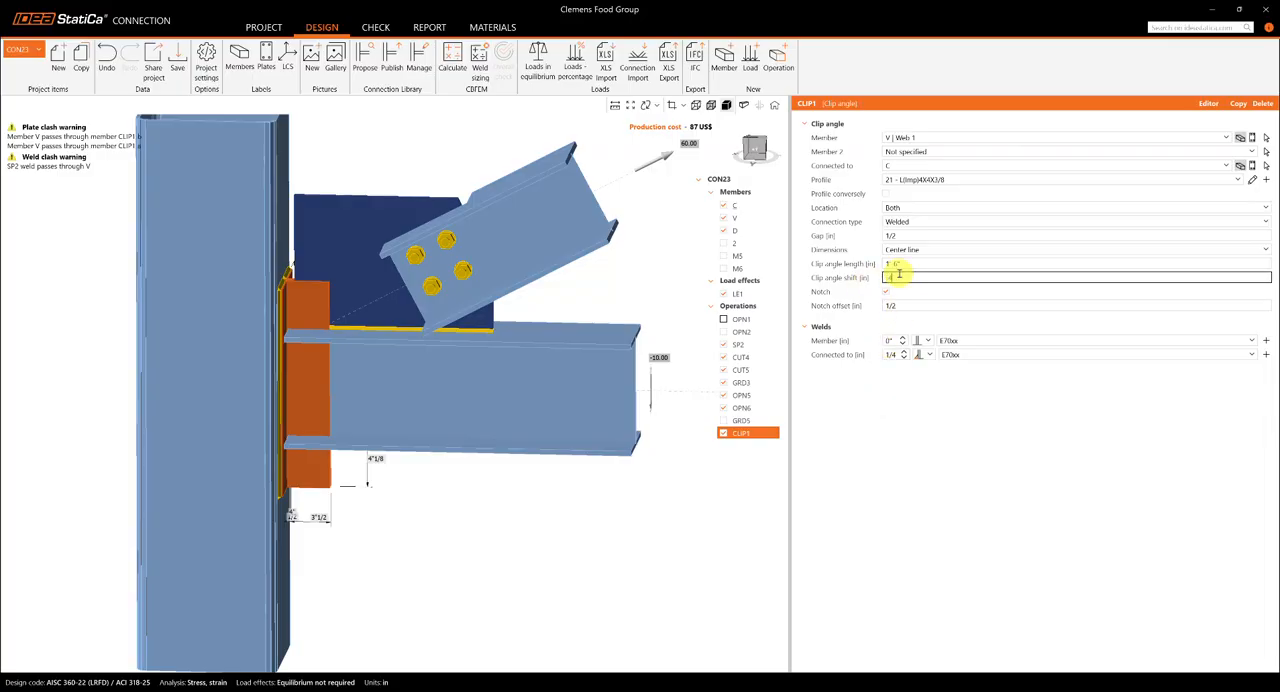
pyautogui.write('-4')
pyautogui.press('Return')
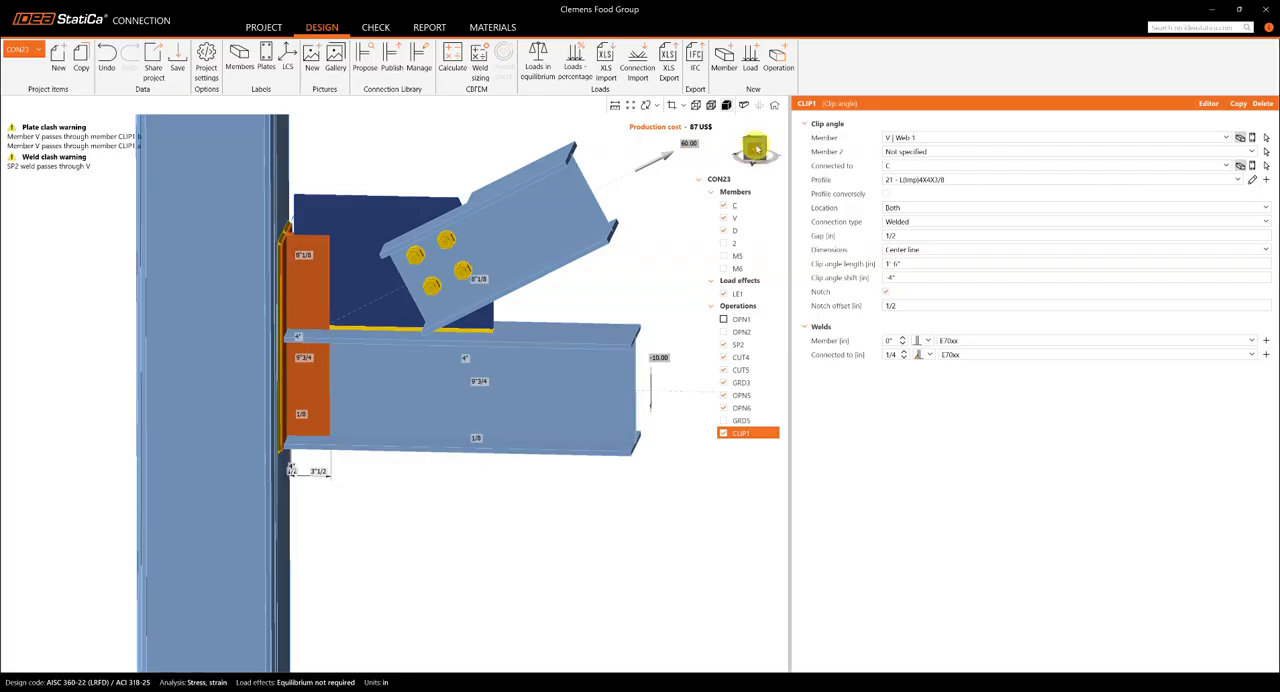
pyautogui.click(757, 148)
pyautogui.scroll(3, 320, 305)
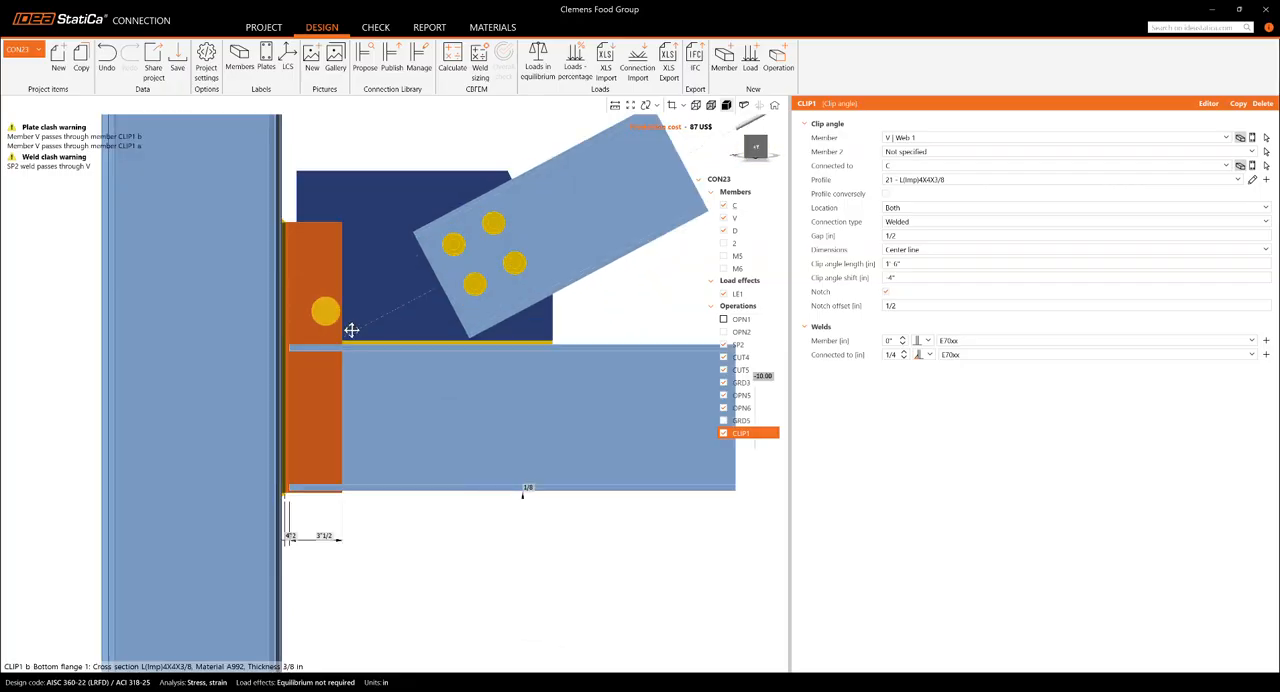
# - Try a clip angle shift of 6"
pyautogui.click(914, 278)
pyautogui.write('6')
pyautogui.press('Return')
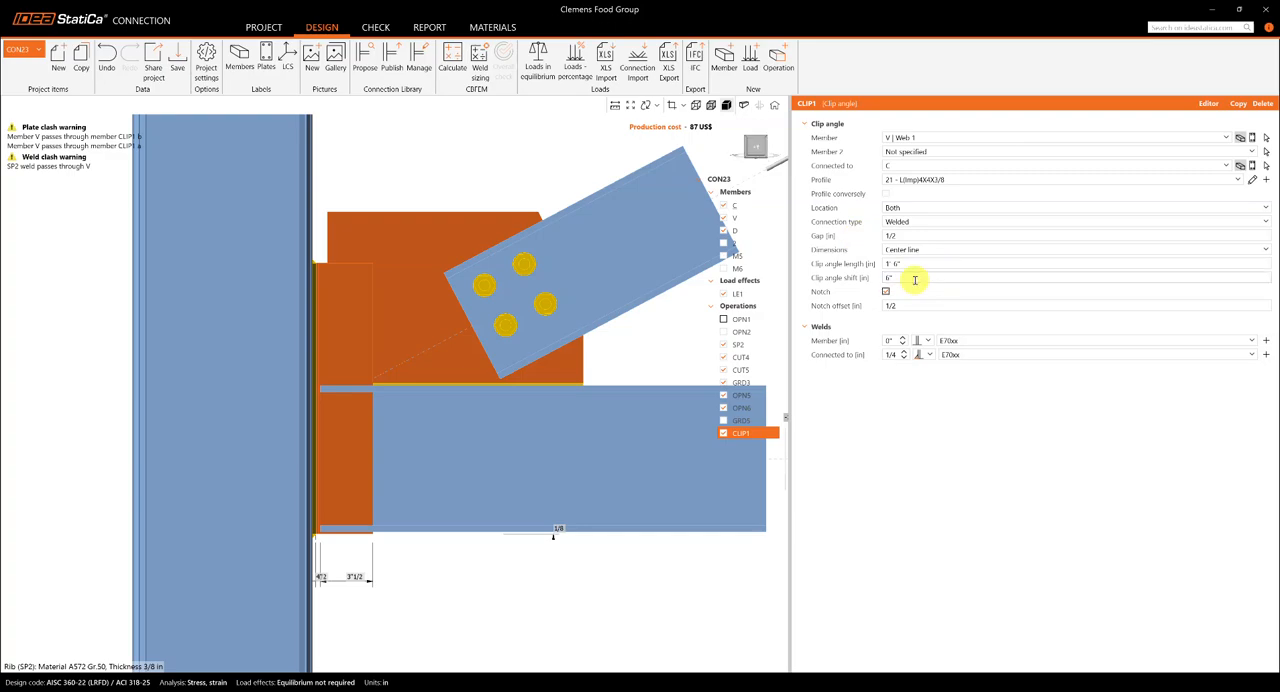
# - Set the clip angle shift to -6"
pyautogui.click(914, 280)
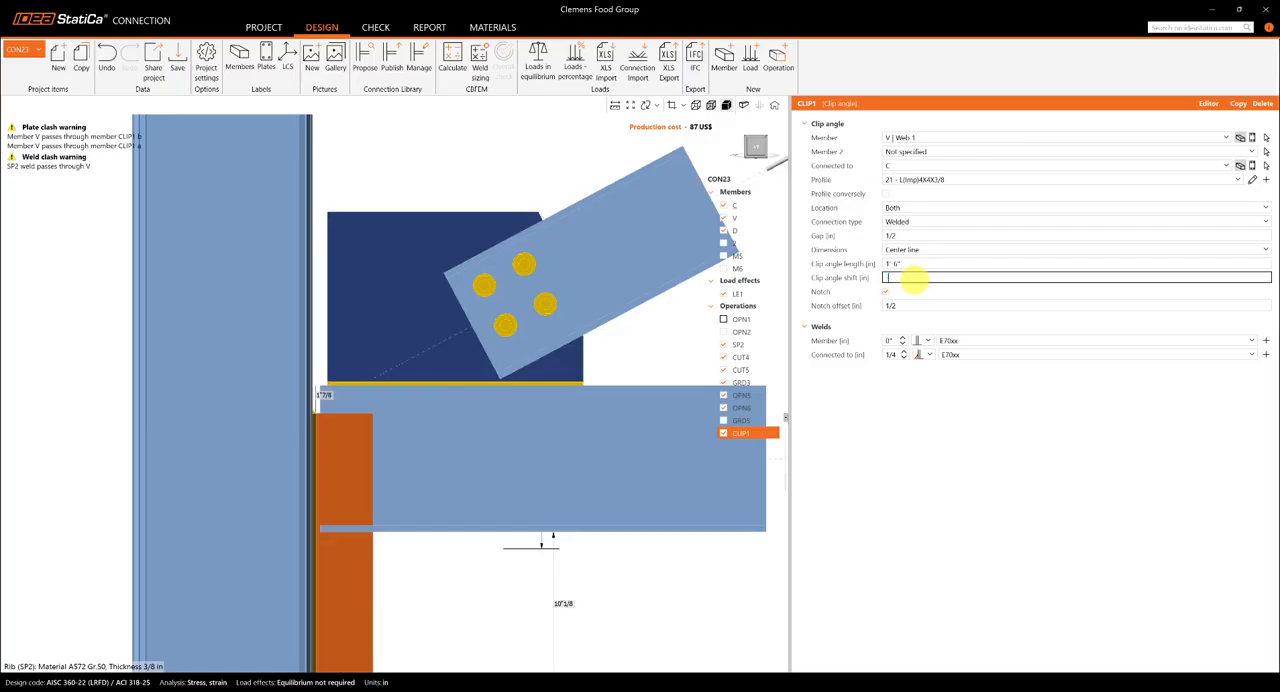
pyautogui.write('0')
pyautogui.press('Return')
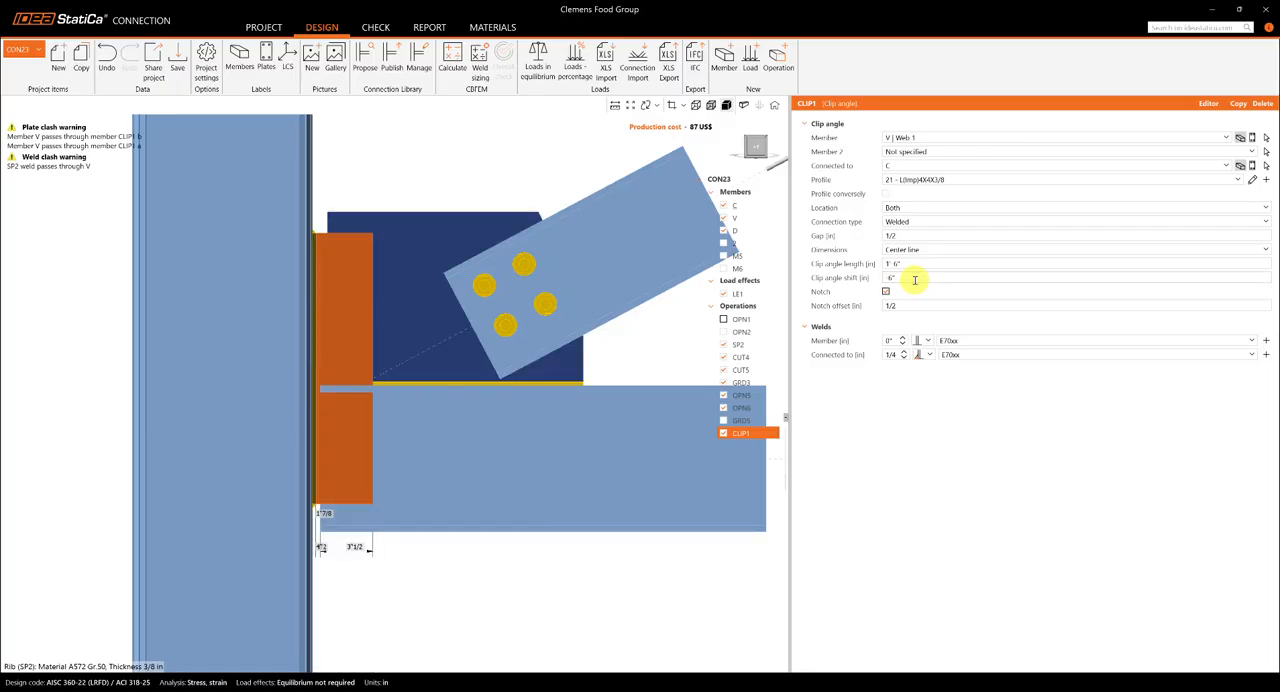
# - Examine the shifted clip angles and their welds to the column around the beam flange and gusset plate
pyautogui.scroll(-2, 408, 386)
pyautogui.moveTo(448, 402); pyautogui.dragTo(384, 408, button='middle')
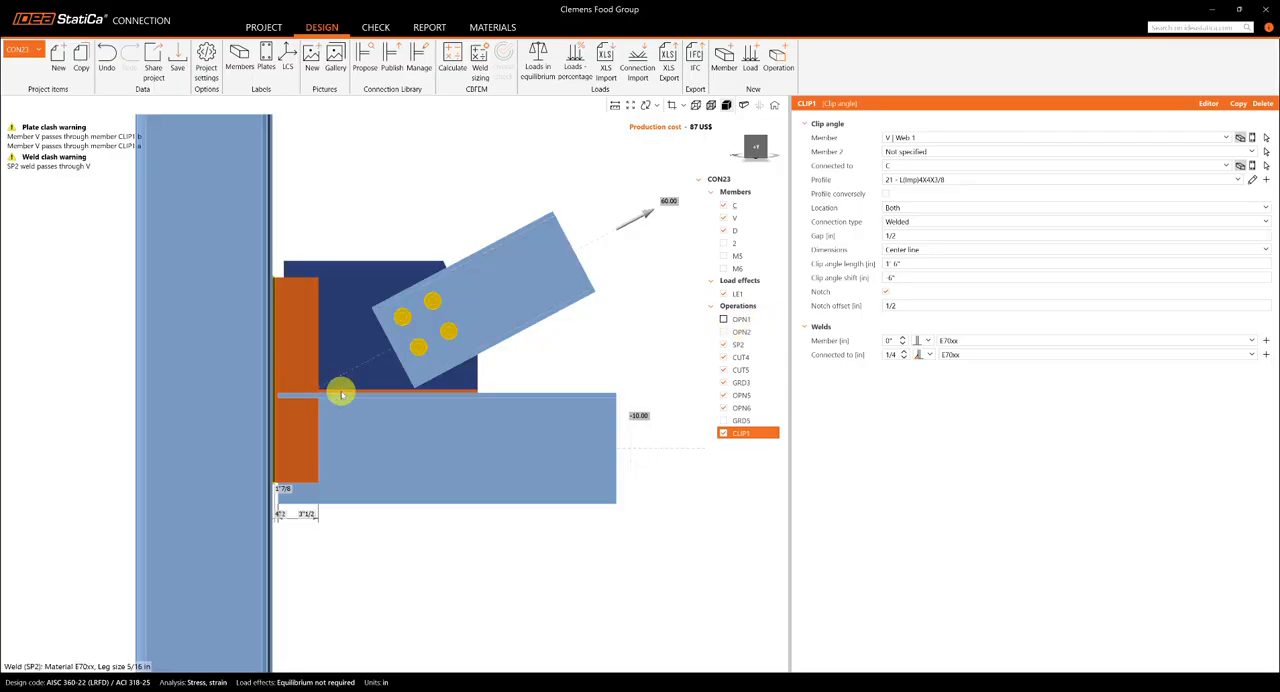
pyautogui.moveTo(414, 406); pyautogui.dragTo(390, 466, button='right')
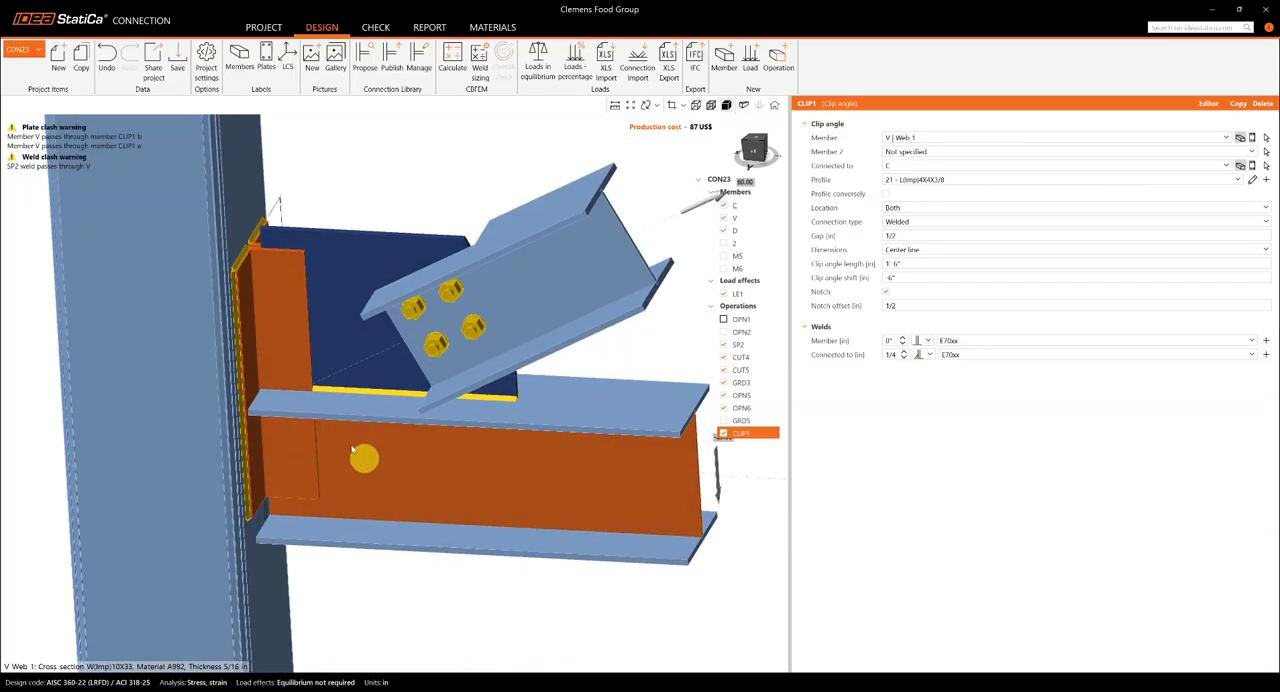
pyautogui.scroll(-2, 341, 432)
pyautogui.scroll(-2, 341, 432)
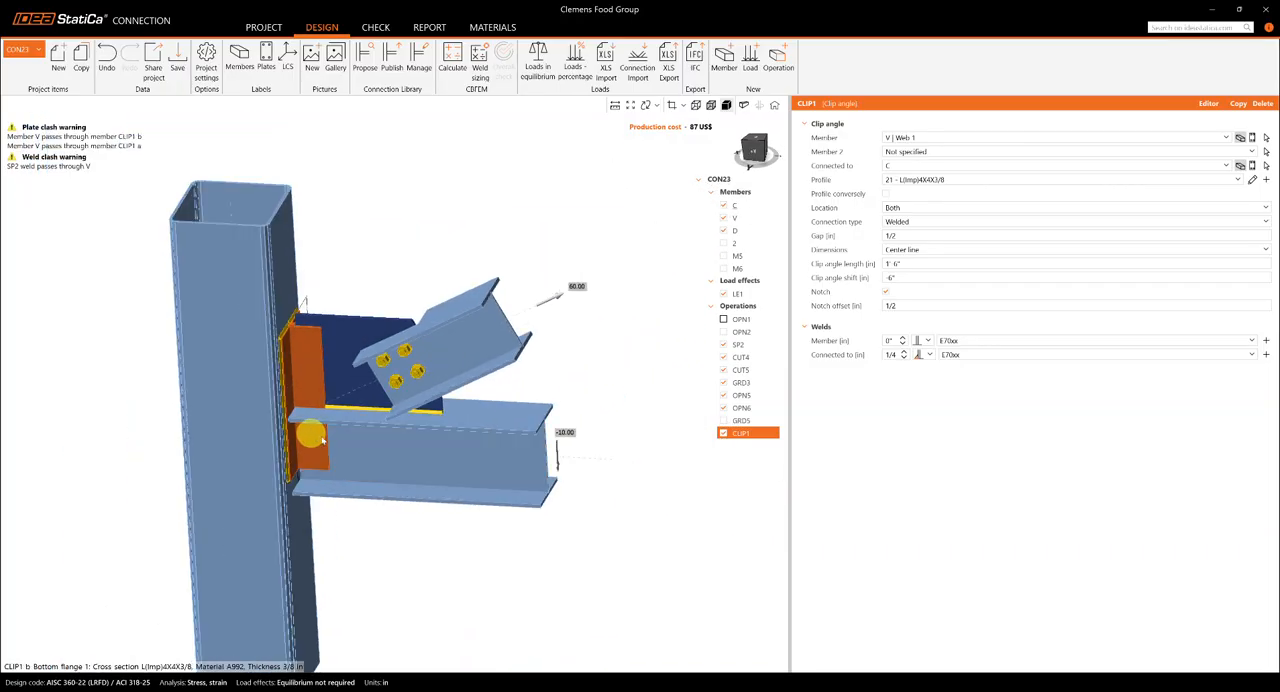
pyautogui.moveTo(320, 403); pyautogui.dragTo(333, 427, button='right')
pyautogui.scroll(3, 309, 345)
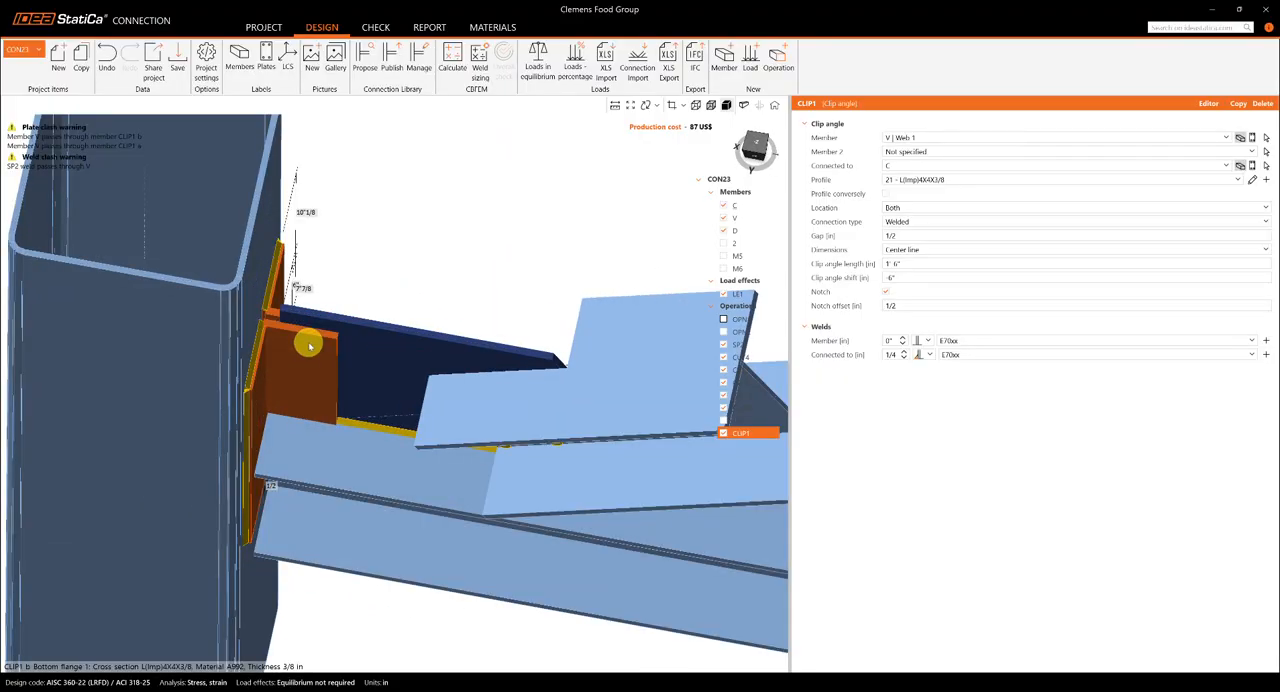
pyautogui.scroll(-2, 309, 345)
pyautogui.moveTo(316, 364); pyautogui.dragTo(318, 302, button='right')
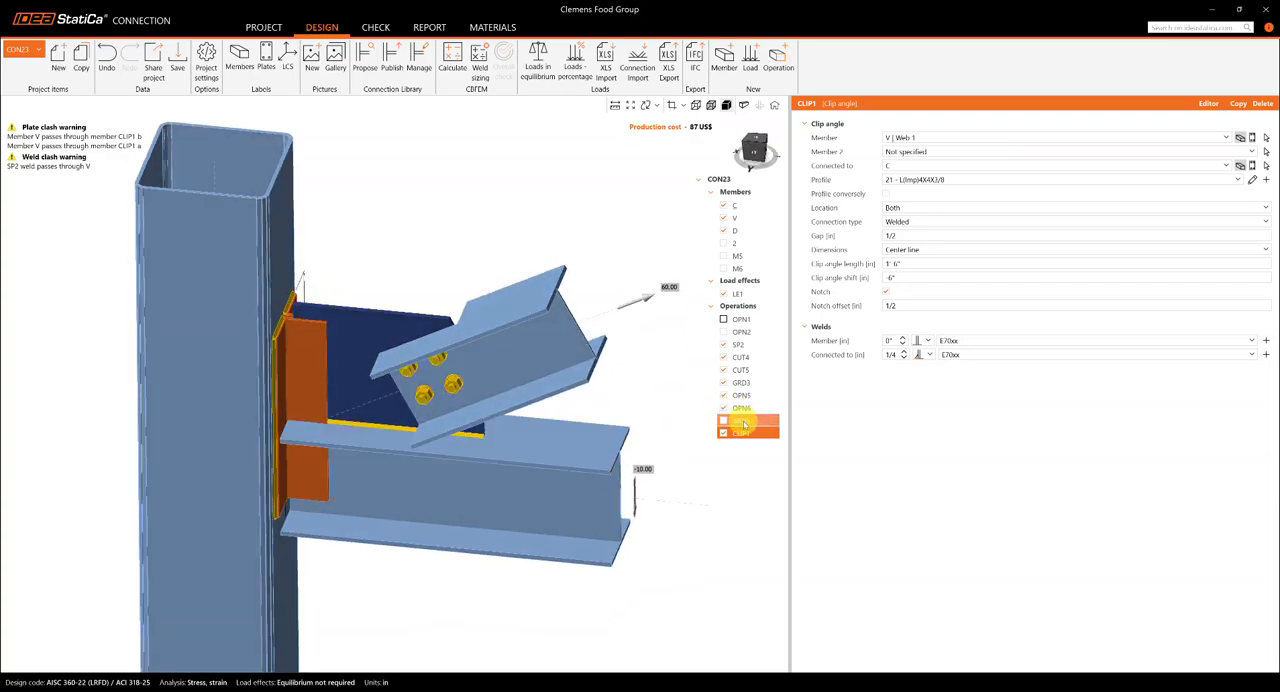
# - Add a fastener grid operation for bolts and set its number of connected items to 3
pyautogui.click(788, 76)
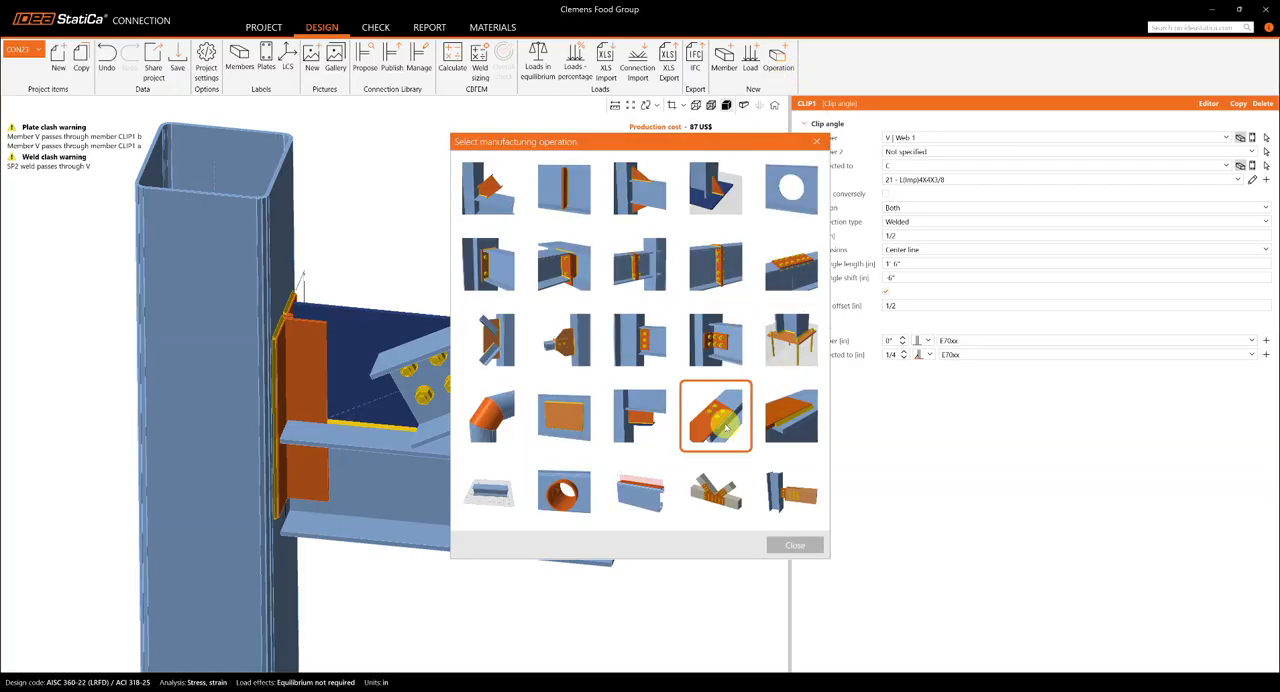
pyautogui.click(722, 428)
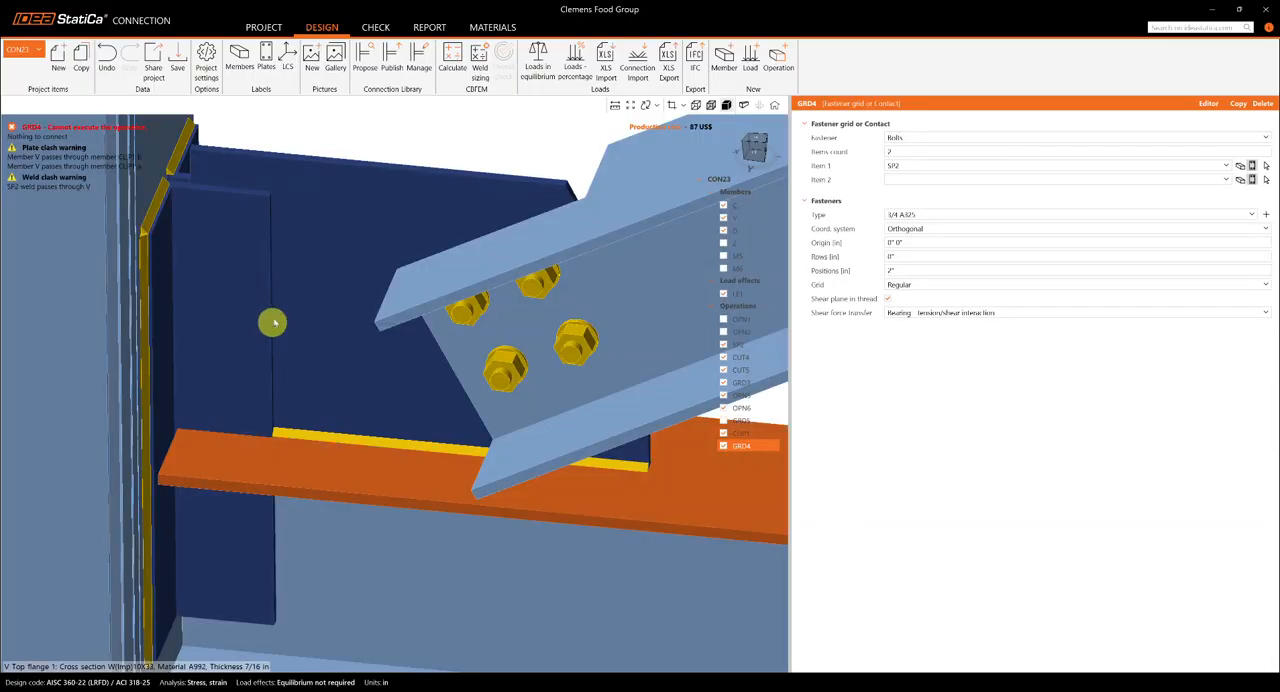
pyautogui.scroll(-3, 280, 332)
pyautogui.moveTo(334, 383); pyautogui.dragTo(337, 354, button='right')
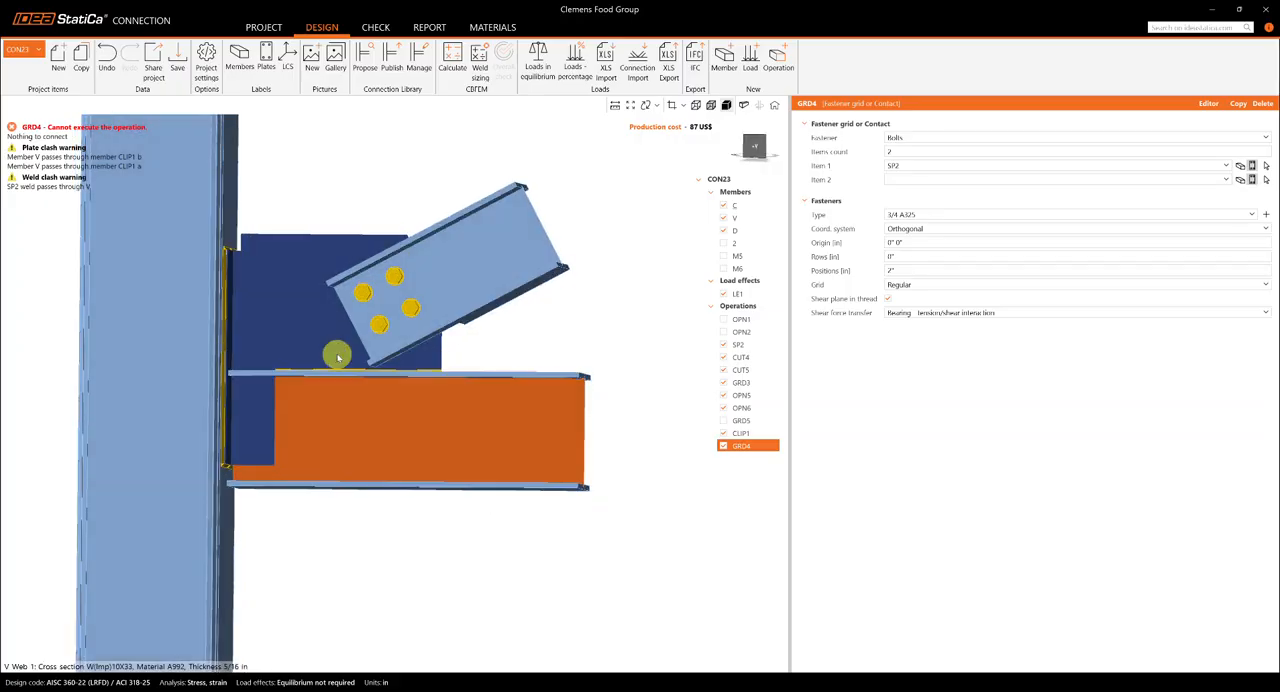
pyautogui.scroll(-2, 343, 430)
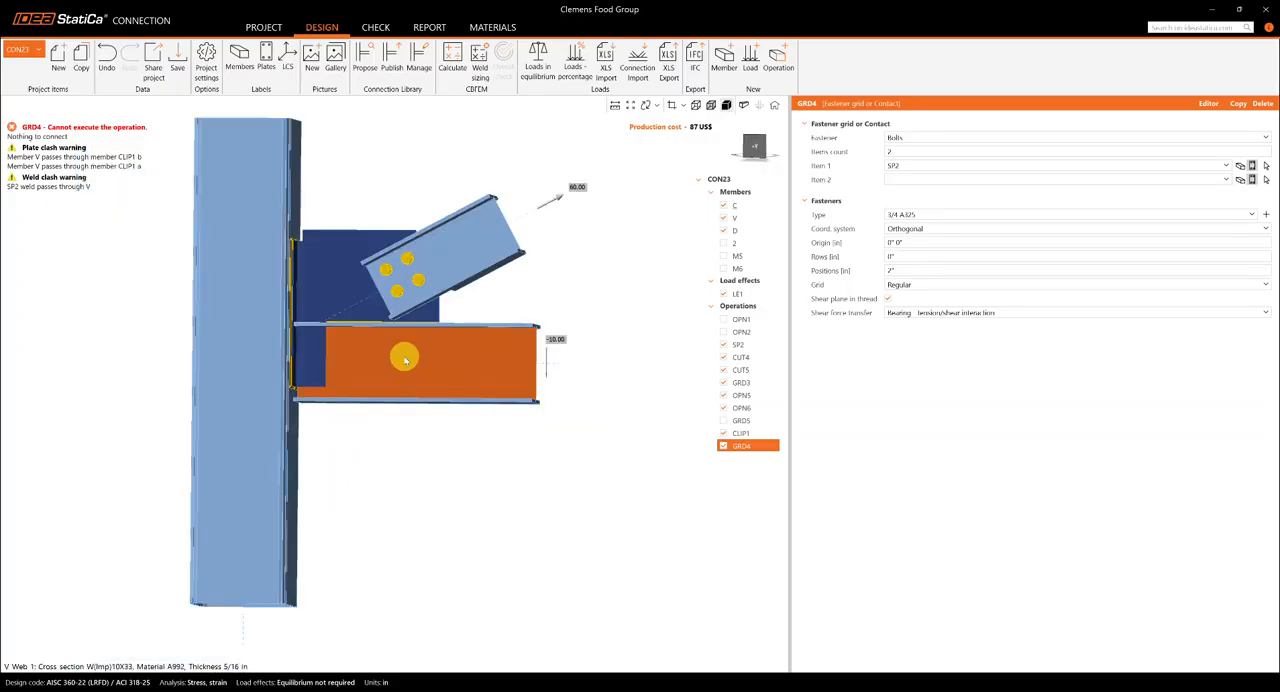
pyautogui.click(924, 150)
pyautogui.write('3')
pyautogui.press('Tab')
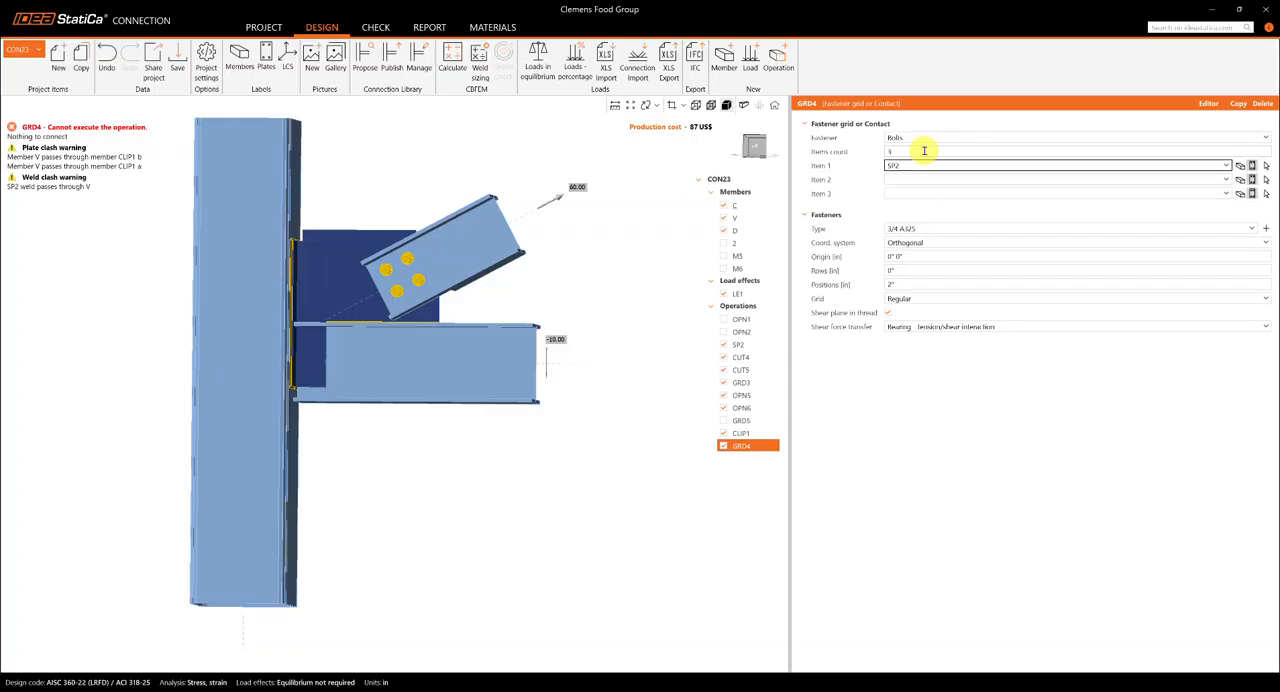
# - Assign V | Web 1, CLIP1 a | Bottom flange 1 and CLIP1 b | Bottom flange 1 as the bolt grid's three connected items
pyautogui.scroll(2, 320, 355)
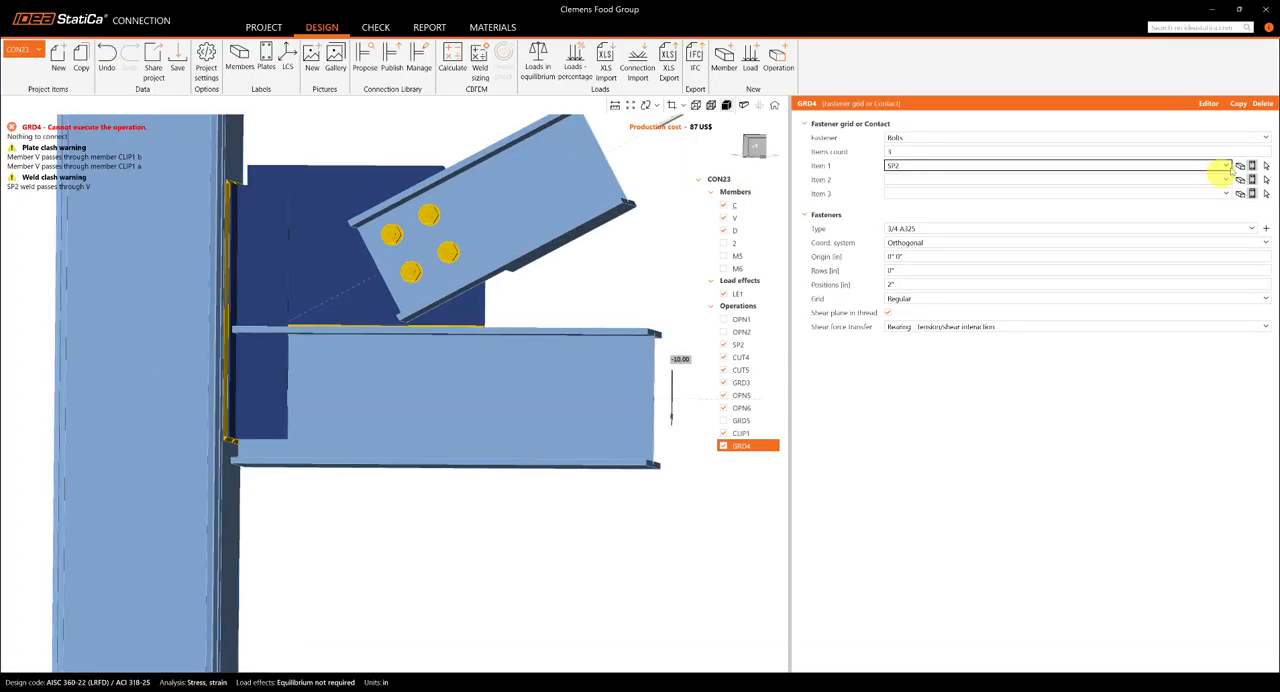
pyautogui.click(1180, 165)
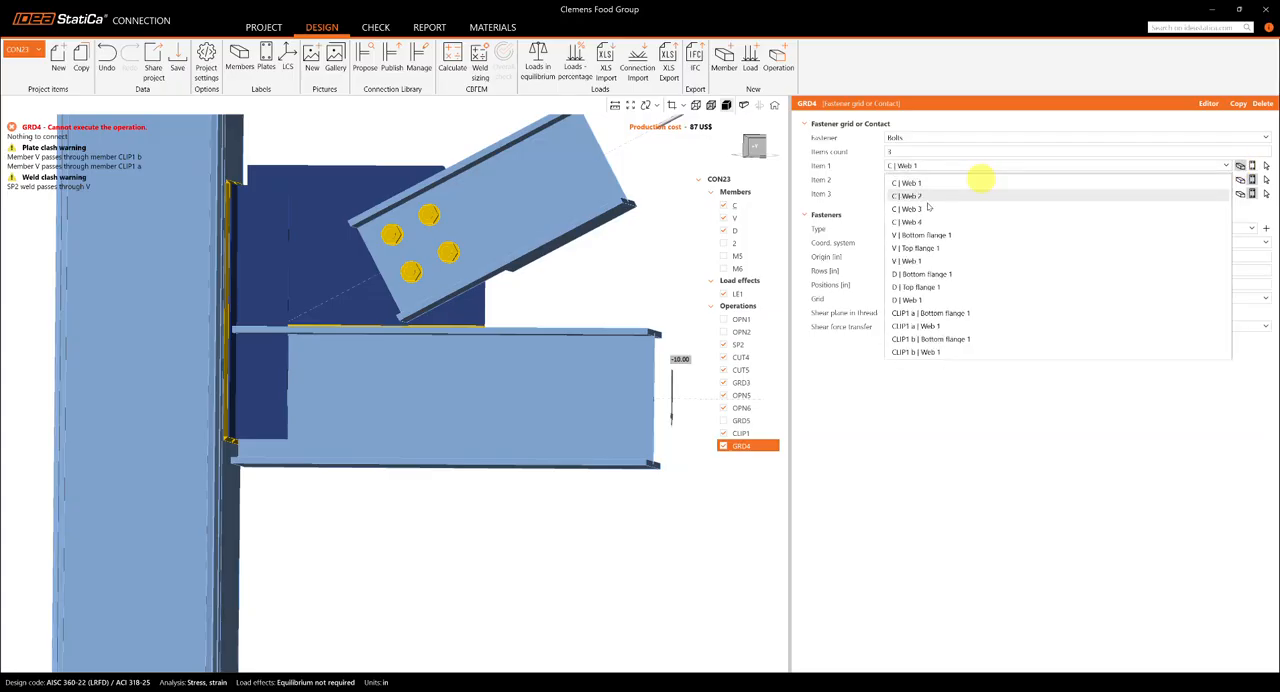
pyautogui.click(918, 261)
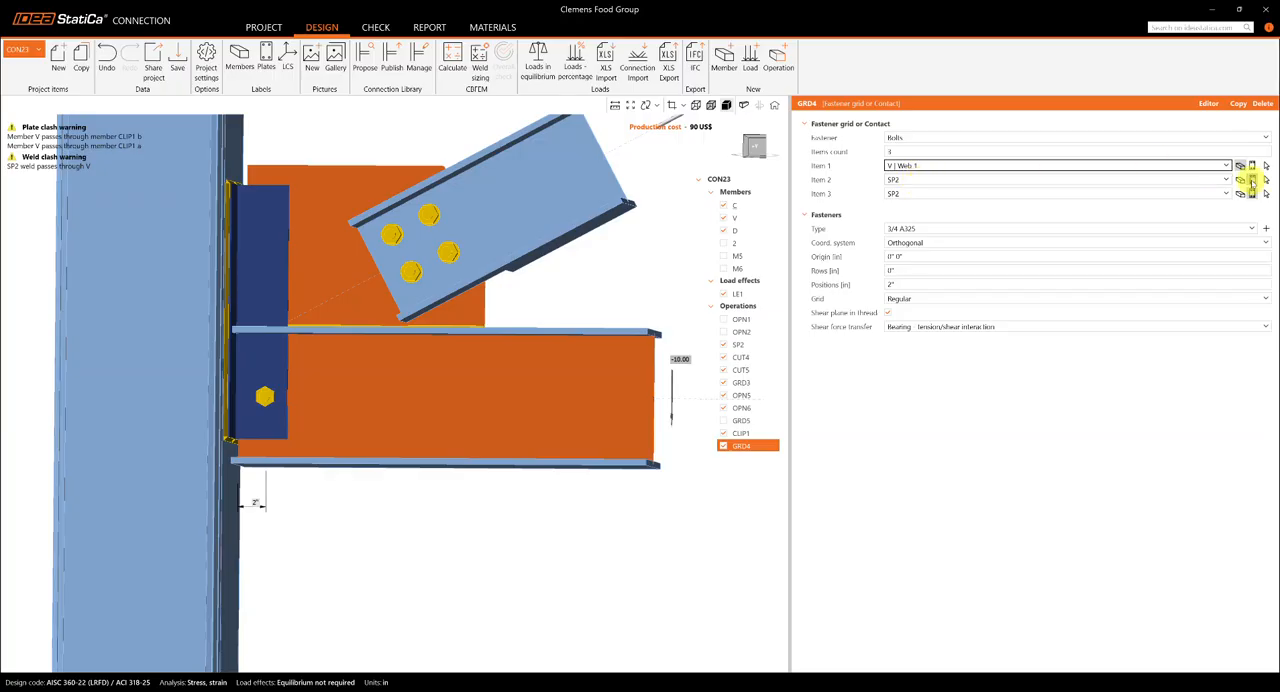
pyautogui.click(1240, 179)
pyautogui.click(1240, 193)
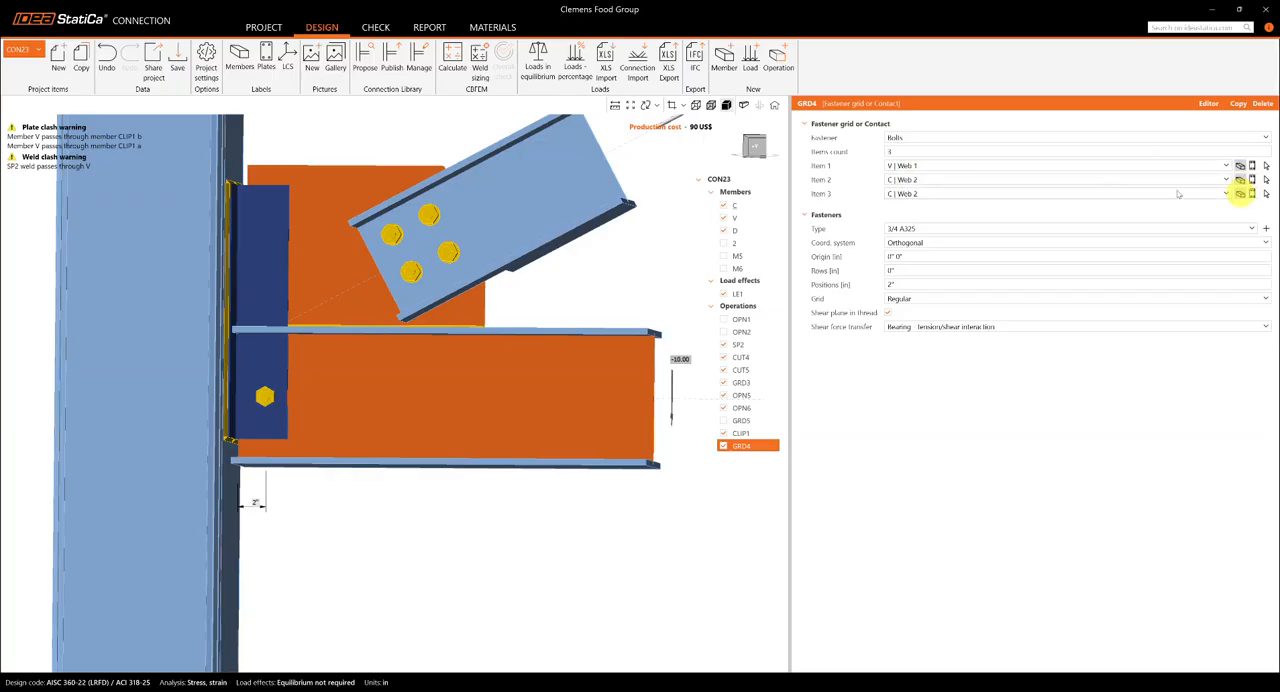
pyautogui.click(937, 179)
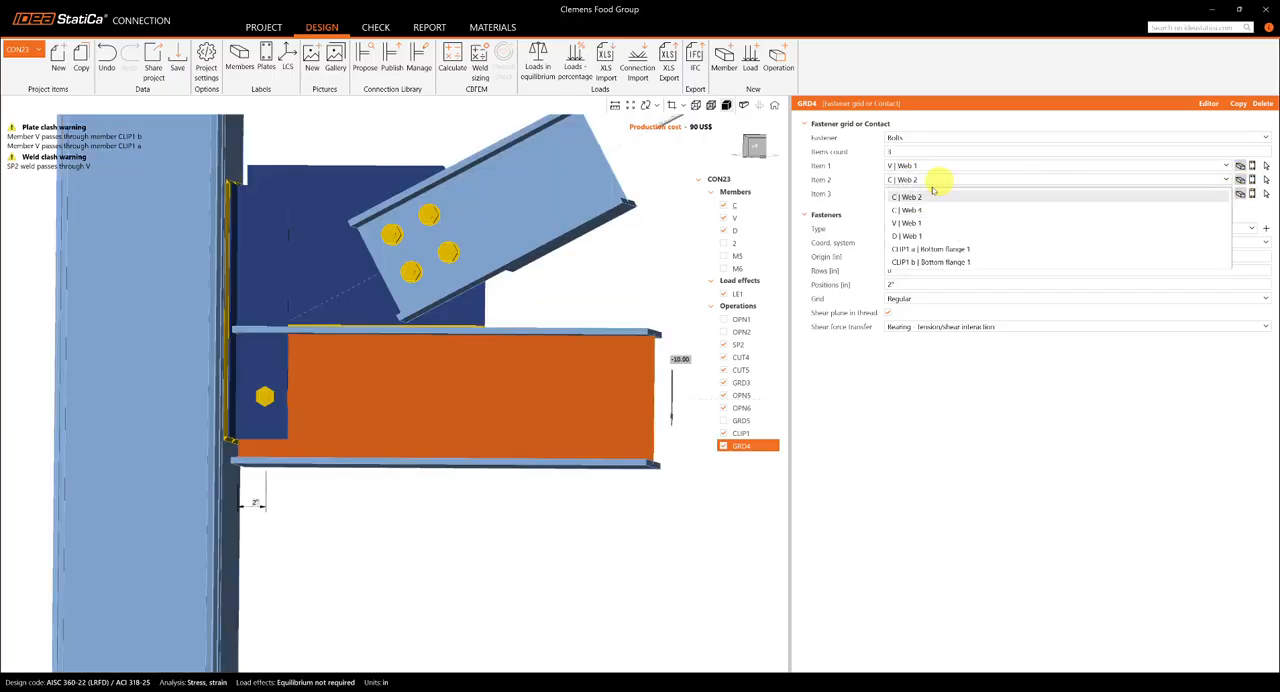
pyautogui.click(923, 249)
pyautogui.click(1216, 195)
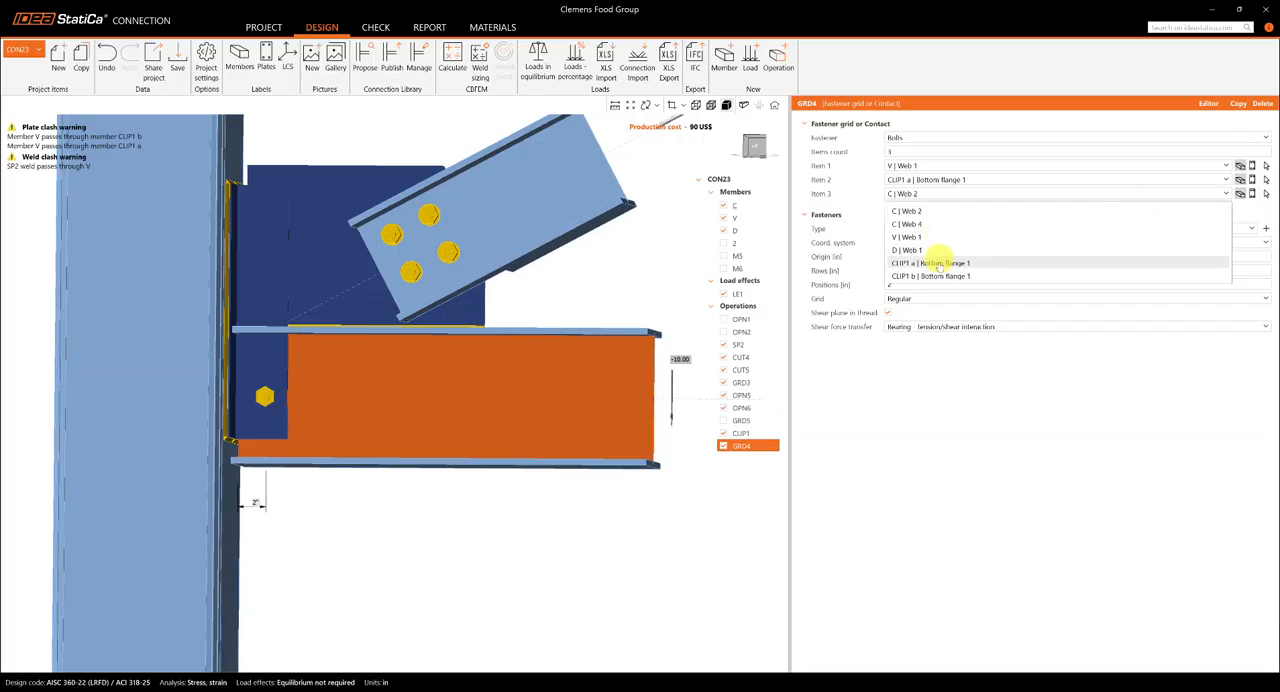
pyautogui.click(929, 268)
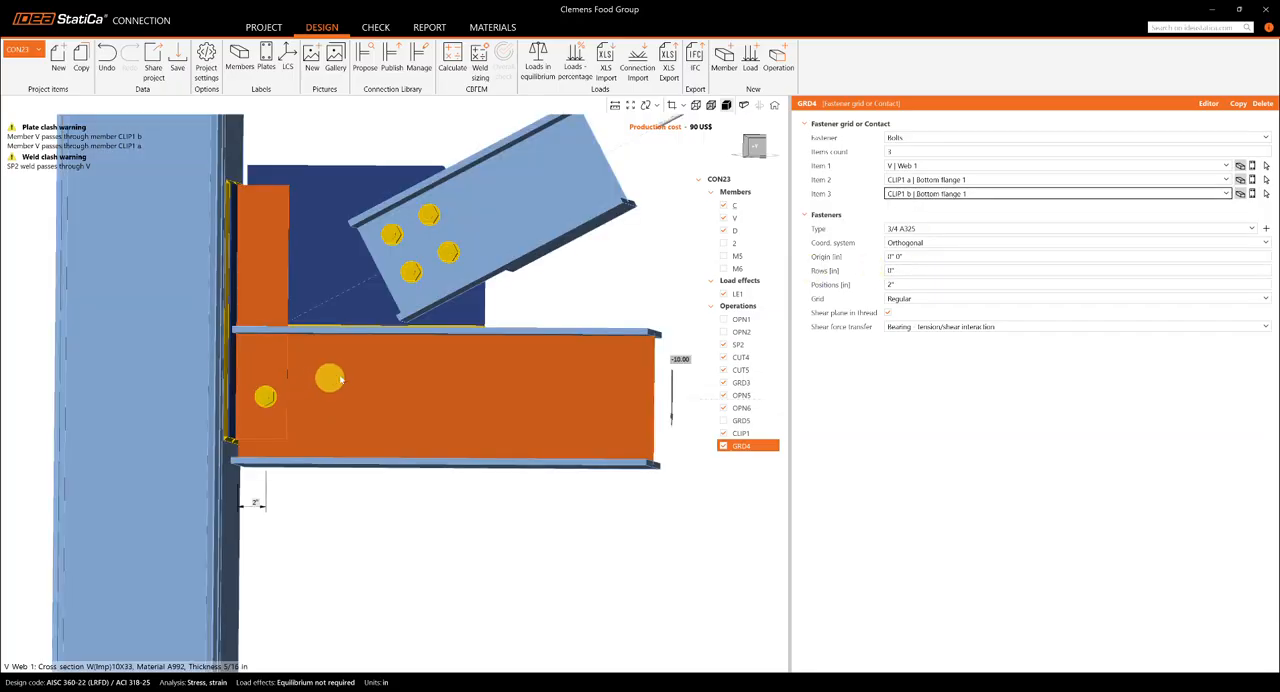
# - Show the model in transparent display and view the connection from the front
pyautogui.moveTo(286, 383)
pyautogui.mouseDown(button='right')
pyautogui.moveTo(214, 466)
pyautogui.moveTo(175, 375)
pyautogui.moveTo(294, 384)
pyautogui.mouseUp(button='right')
pyautogui.scroll(2, 294, 384)
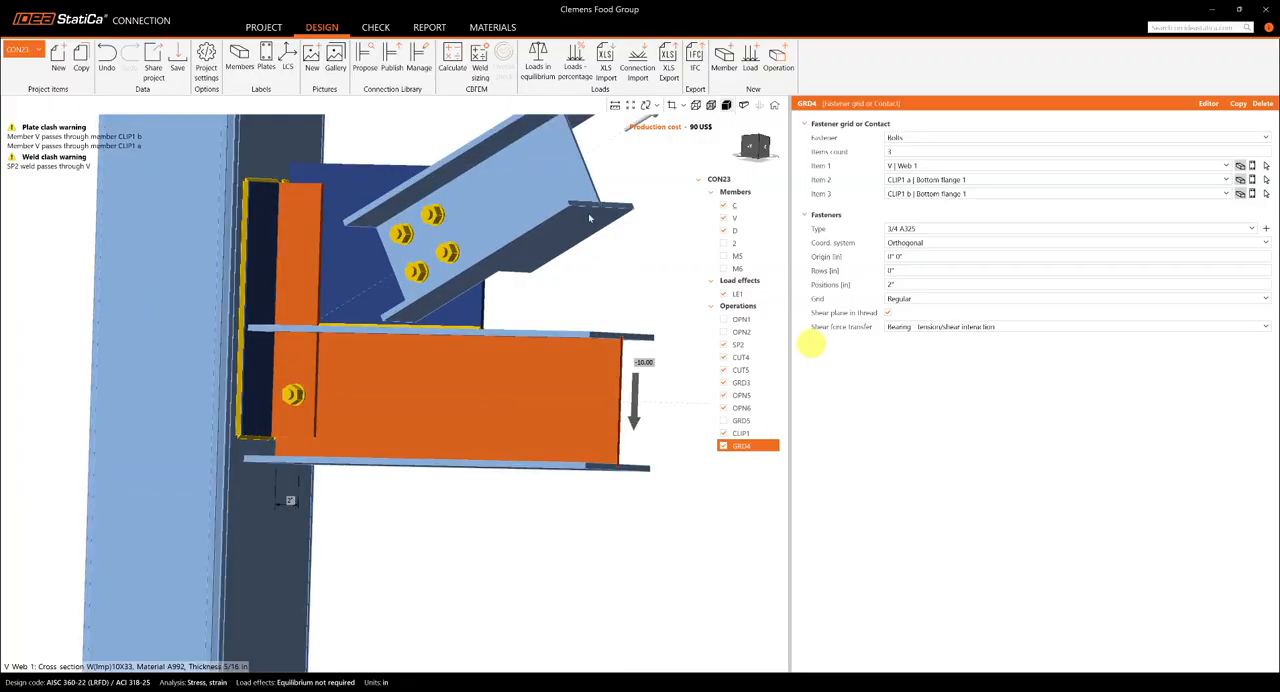
pyautogui.click(710, 106)
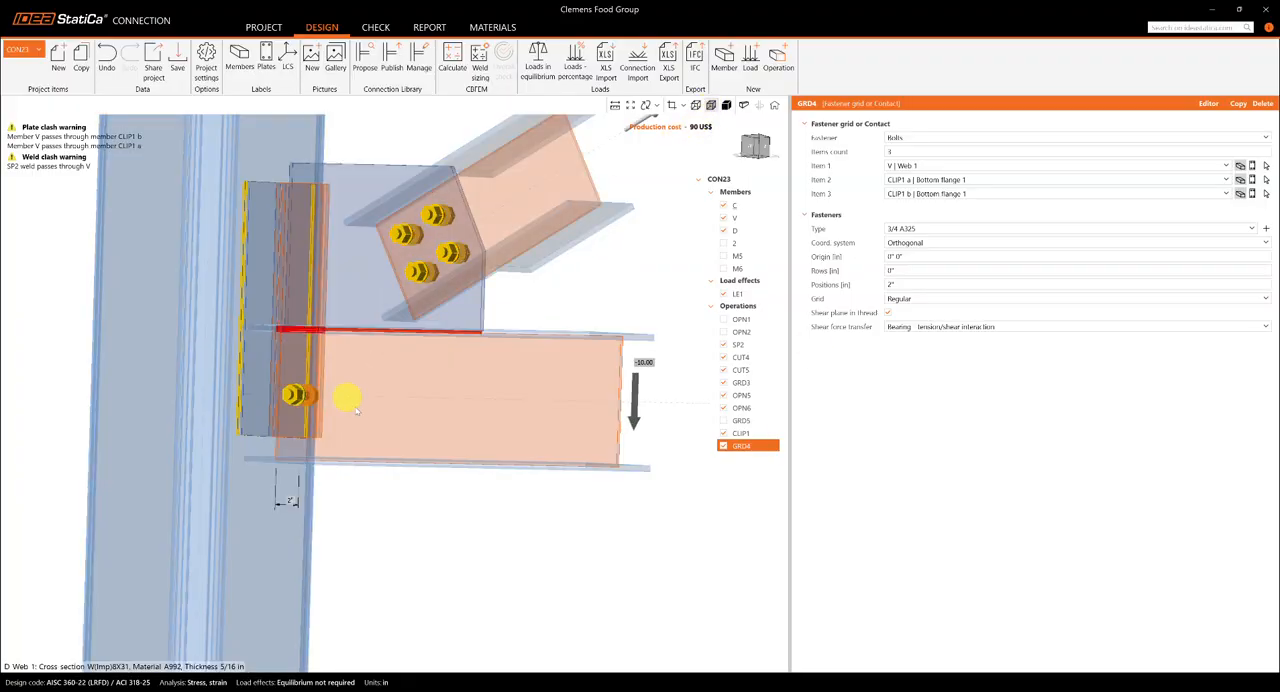
pyautogui.moveTo(380, 417); pyautogui.dragTo(403, 409, button='right')
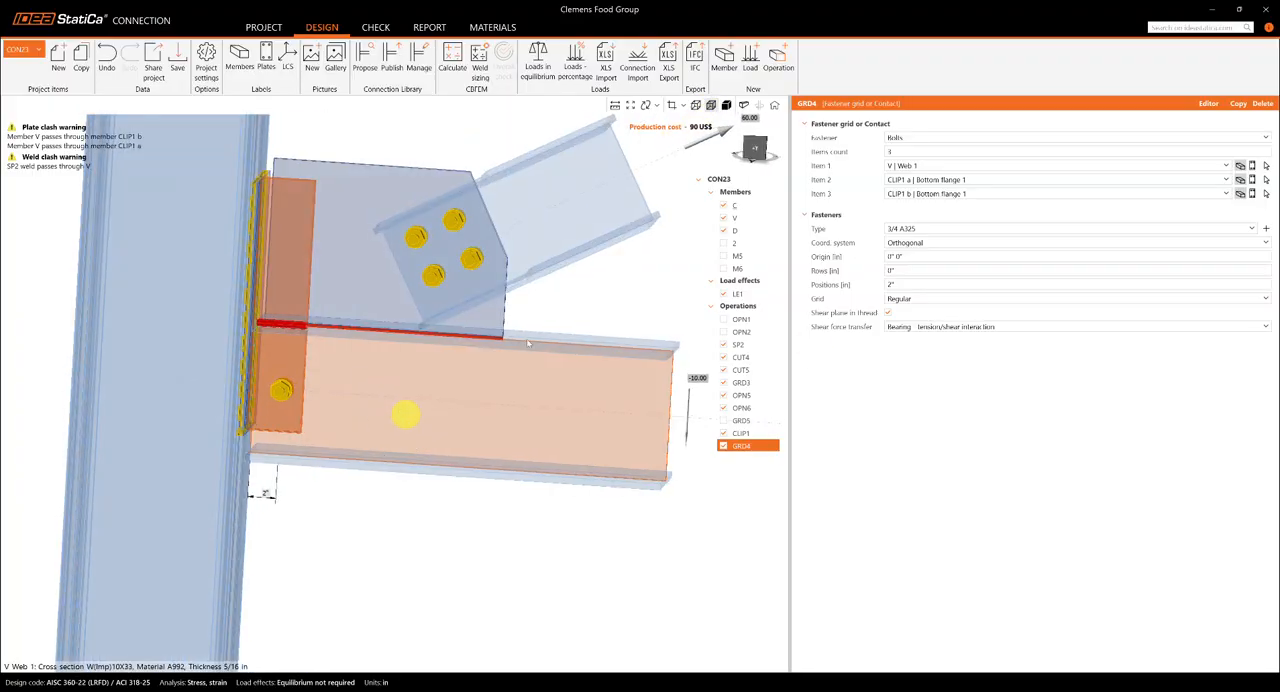
pyautogui.click(755, 150)
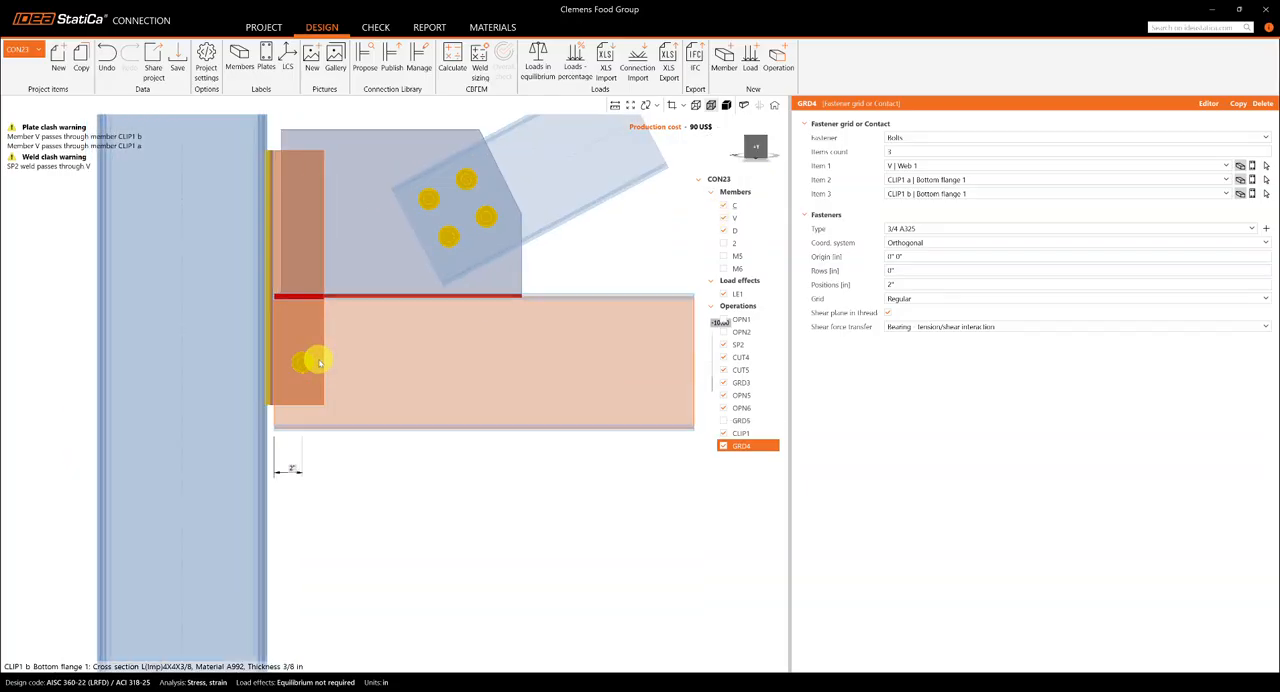
# - Try a bolt position of -1 1/2" in the new grid and set it back to 2"
pyautogui.click(927, 284)
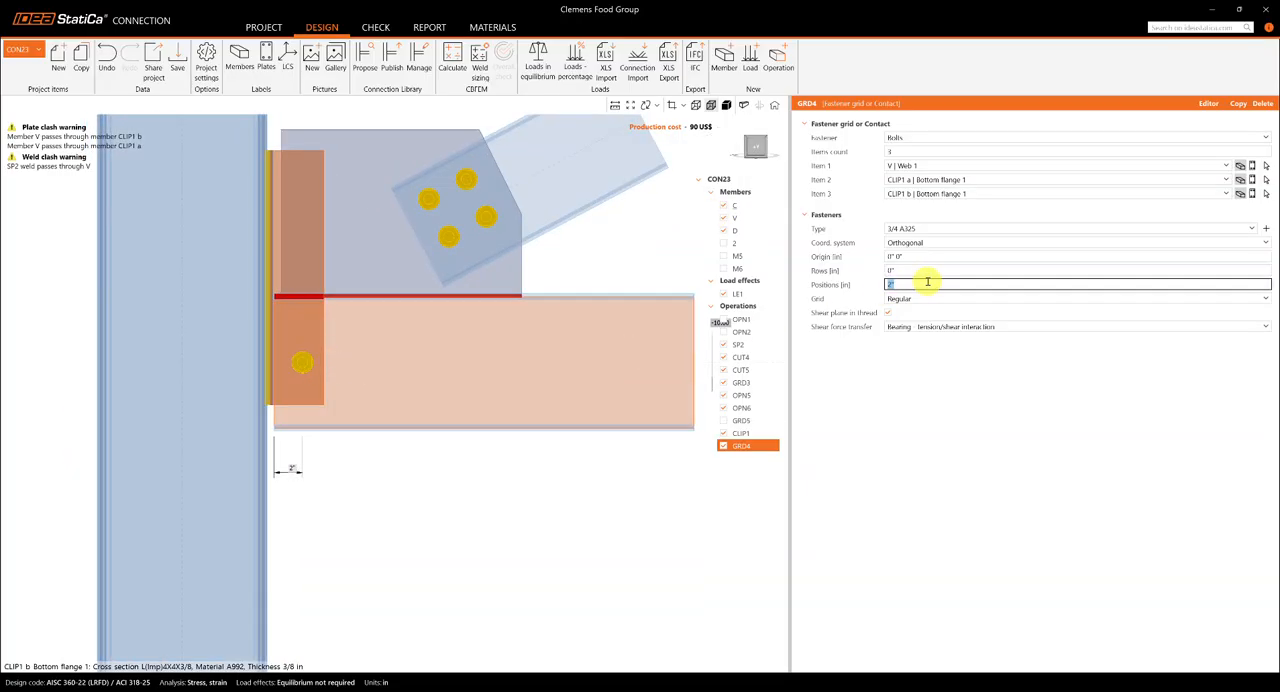
pyautogui.write('-1.5')
pyautogui.click(958, 396)
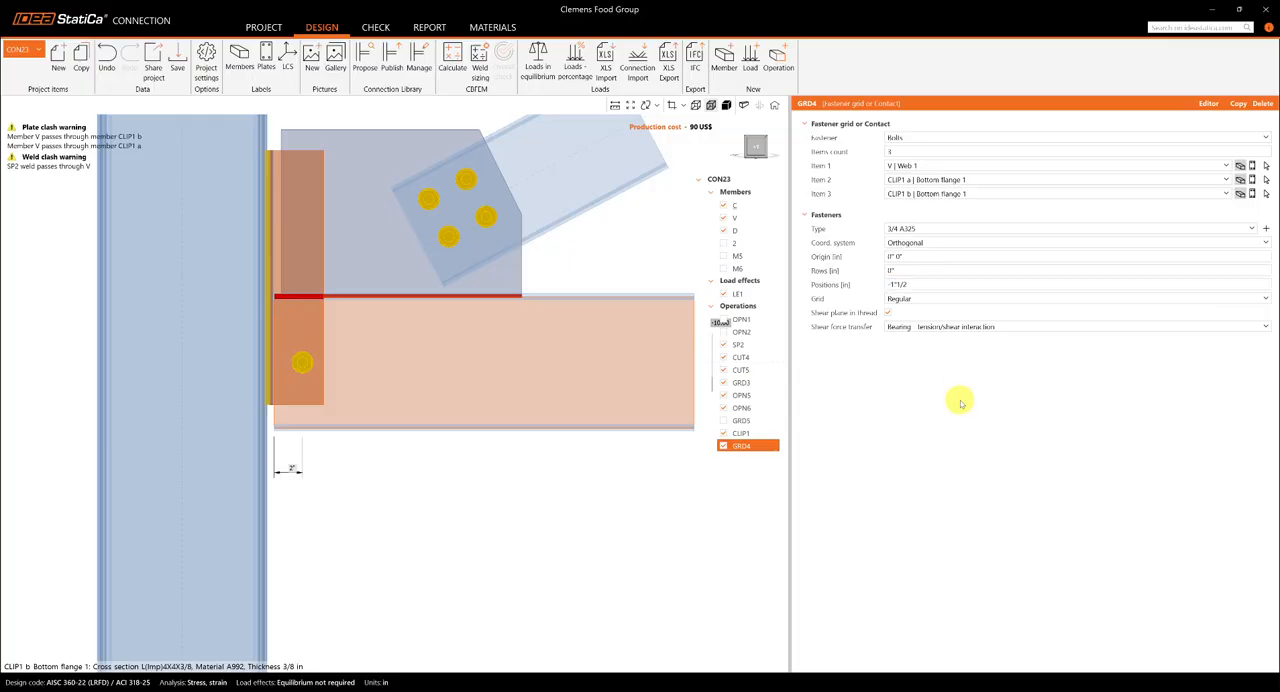
pyautogui.click(933, 284)
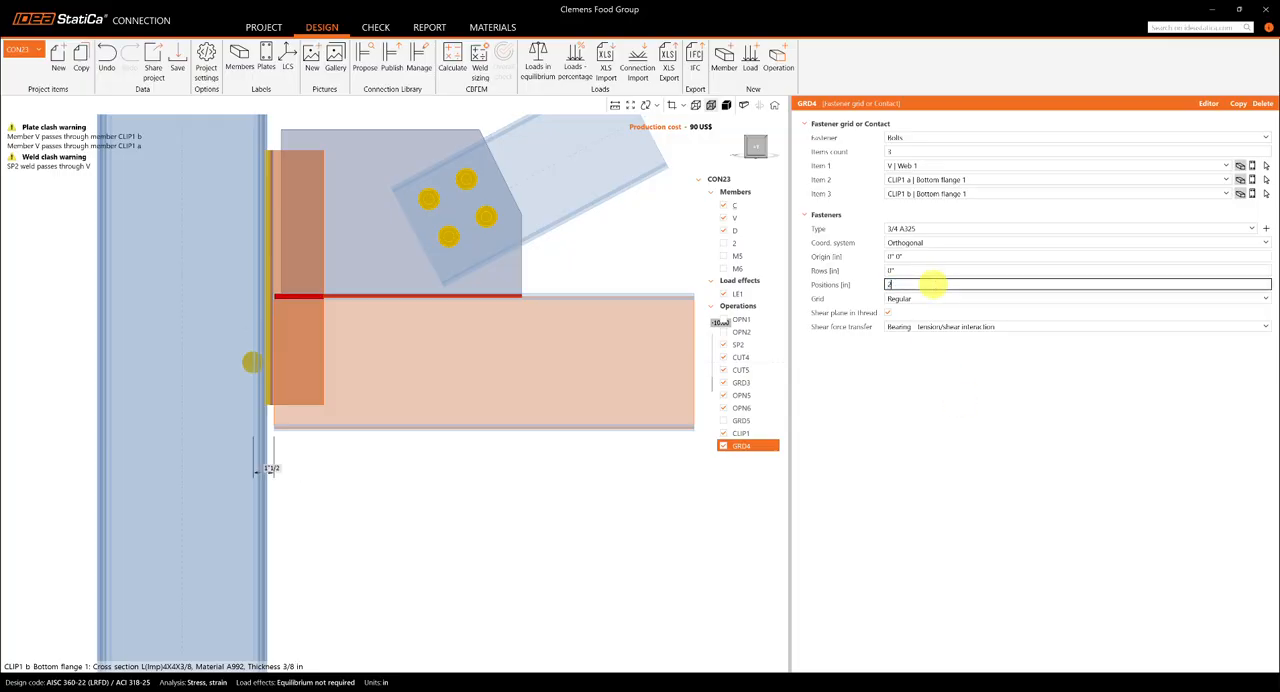
pyautogui.click(909, 378)
# - Set the bolt grid's row position to 1 1/2"
pyautogui.click(923, 271)
pyautogui.press('Tab')
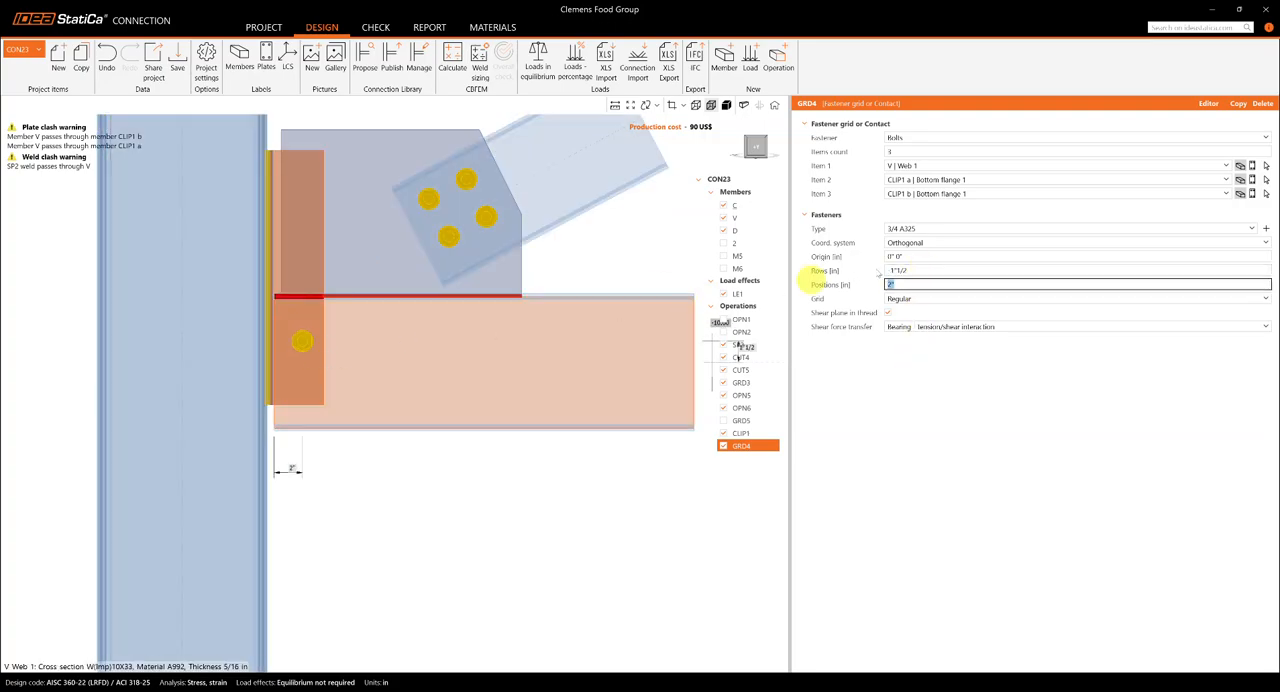
pyautogui.click(919, 269)
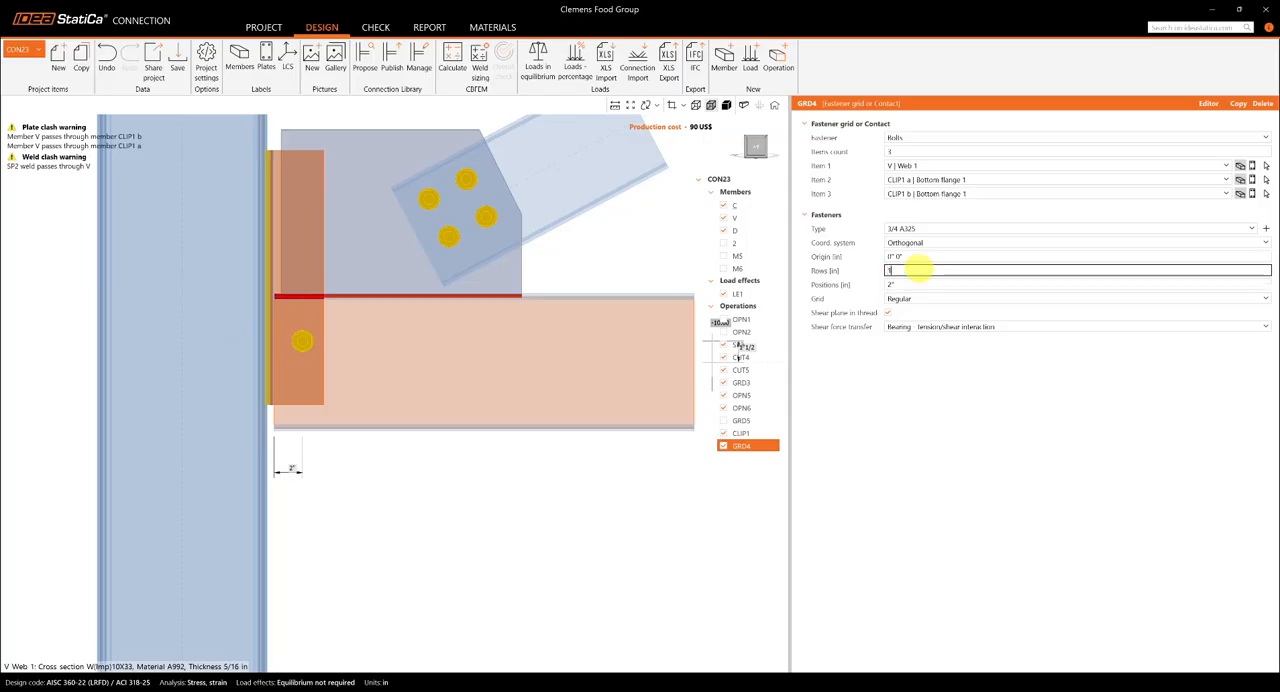
pyautogui.press('Return')
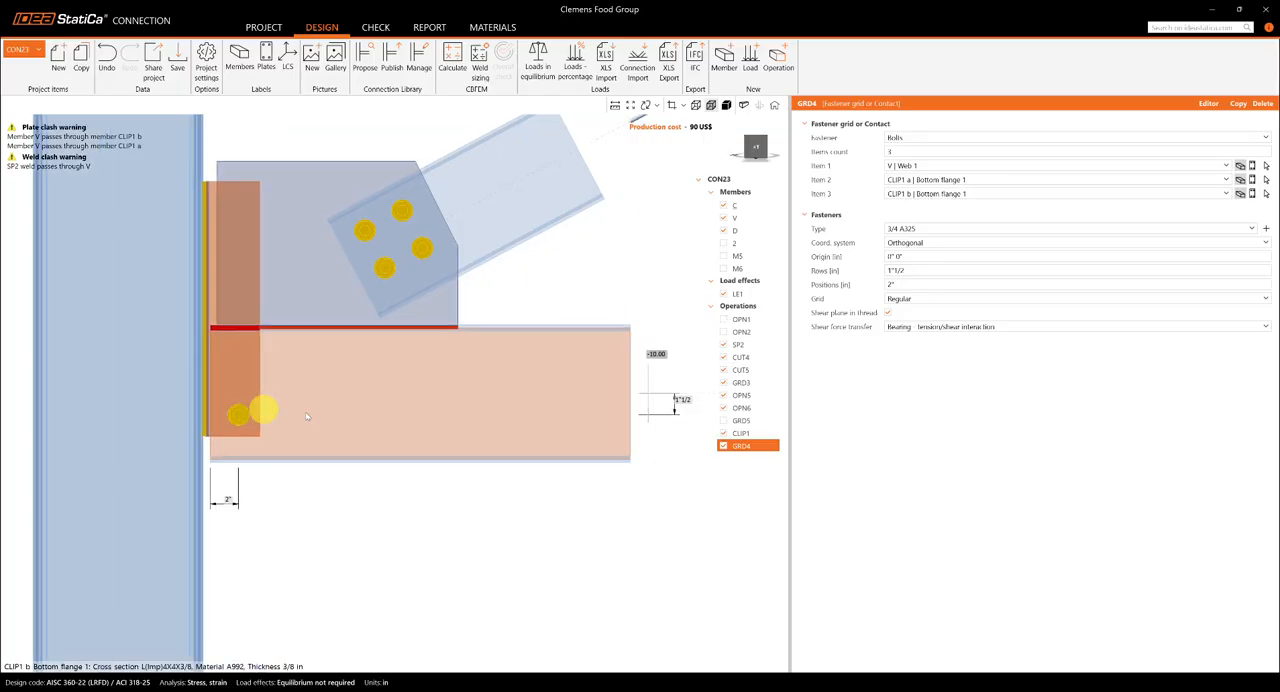
# - Add a second bolt row so that the grid's rows read 1 1/2" and -3"
pyautogui.click(963, 269)
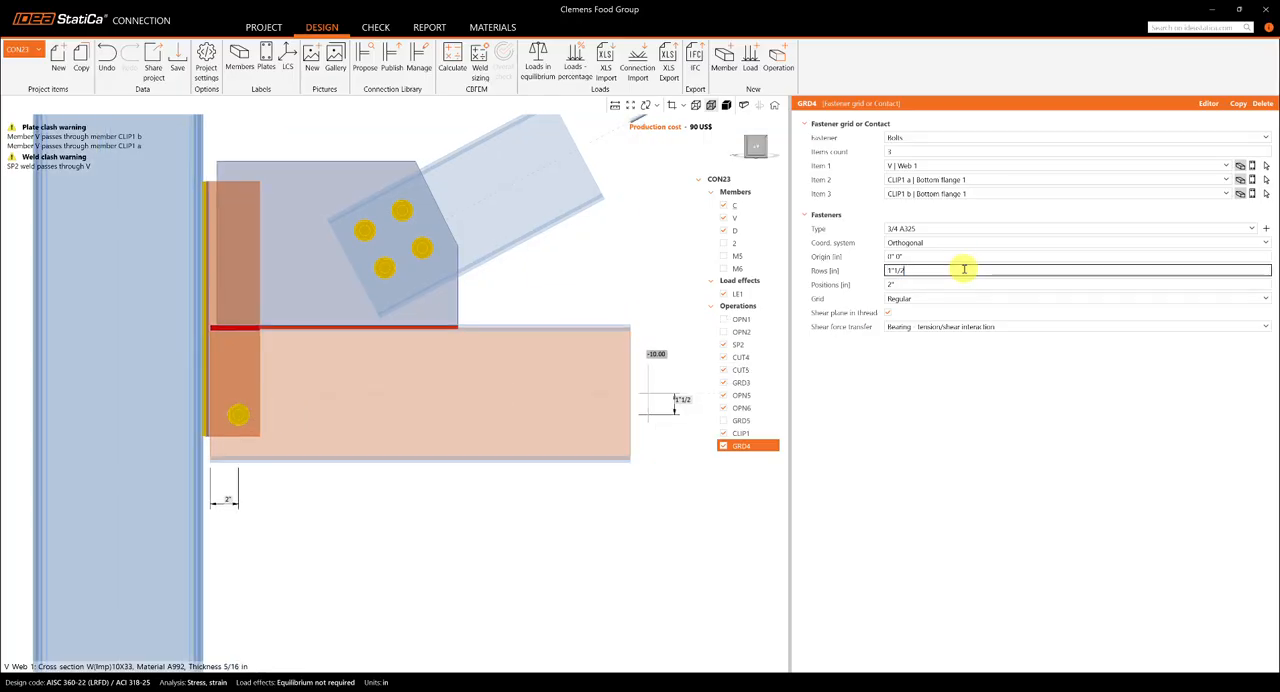
pyautogui.click(967, 440)
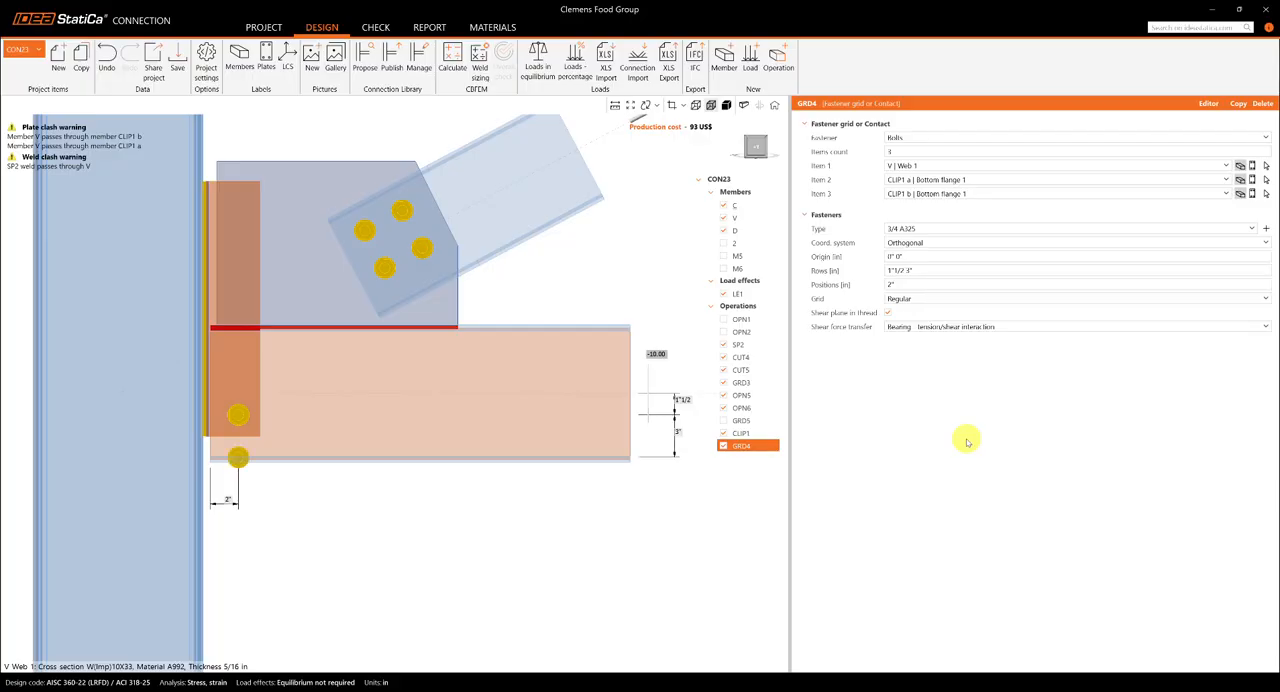
pyautogui.click(912, 271)
pyautogui.click(906, 270)
pyautogui.write('-')
pyautogui.click(937, 426)
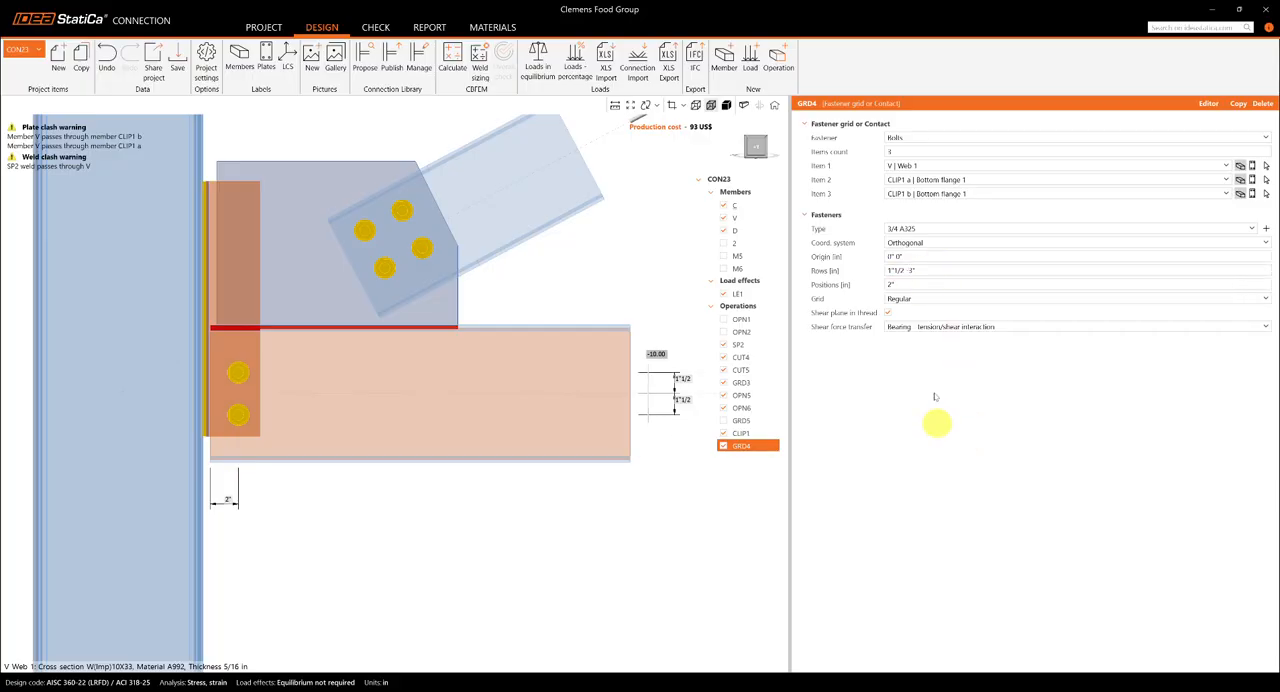
# - Set the row values of bolt grid GRD4 to 1" and -3"
pyautogui.click(924, 271)
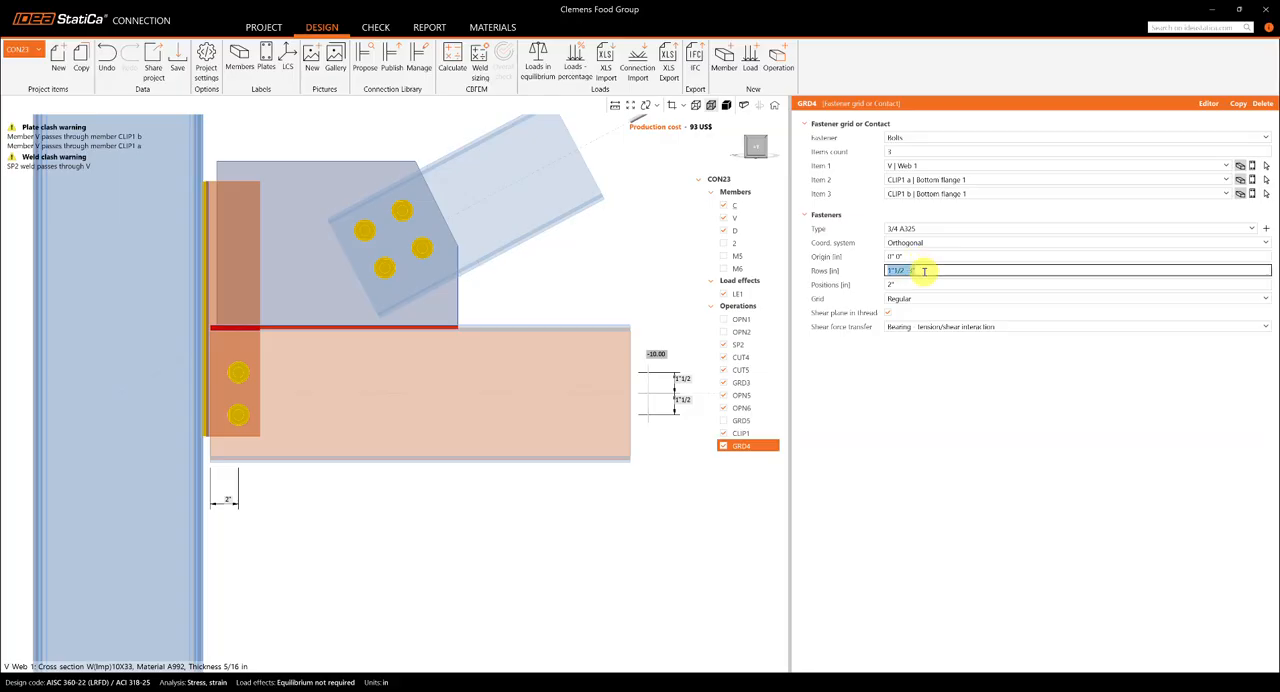
pyautogui.write('1" 3')
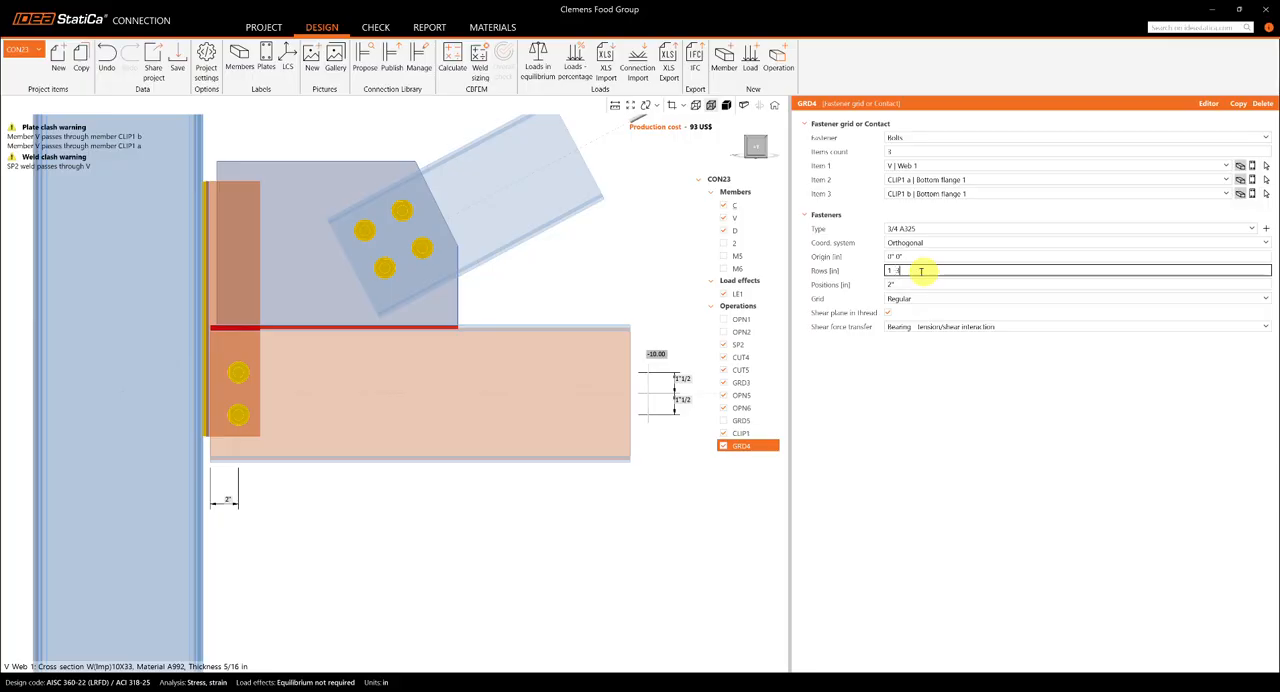
pyautogui.click(960, 453)
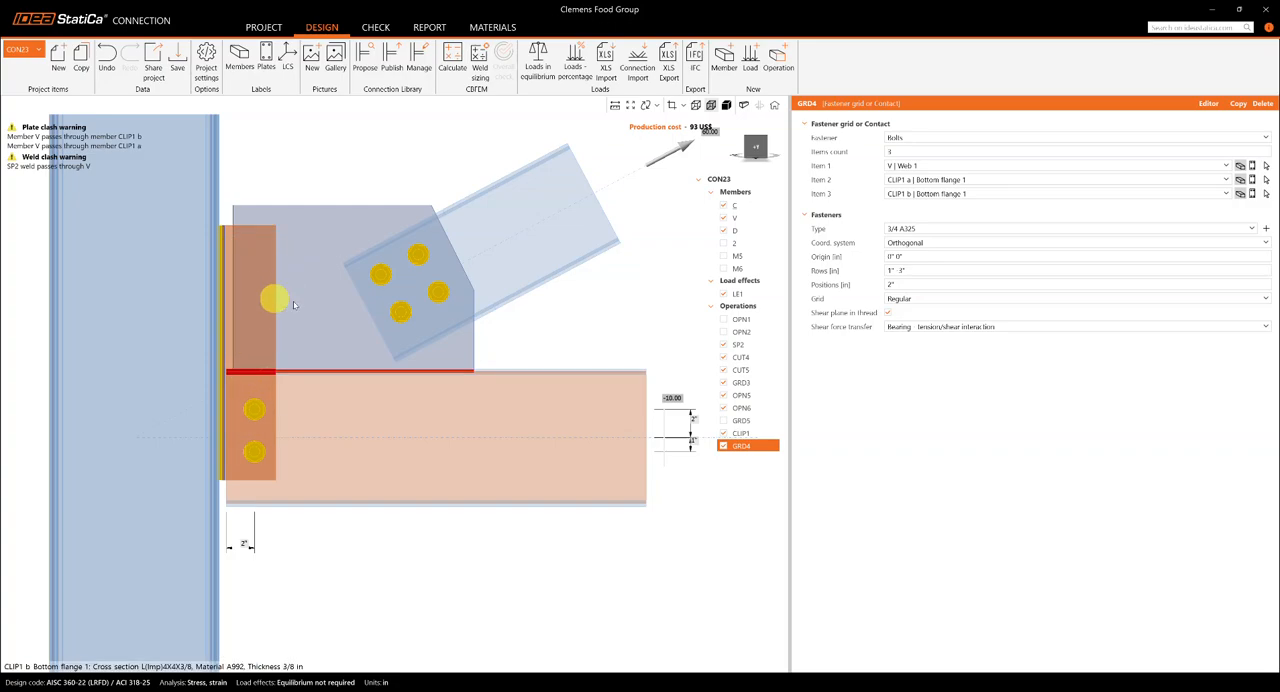
# - Copy bolt grid GRD4 and try plate SP2 as the first connected item of the copy
pyautogui.rightClick(730, 447)
pyautogui.click(677, 458)
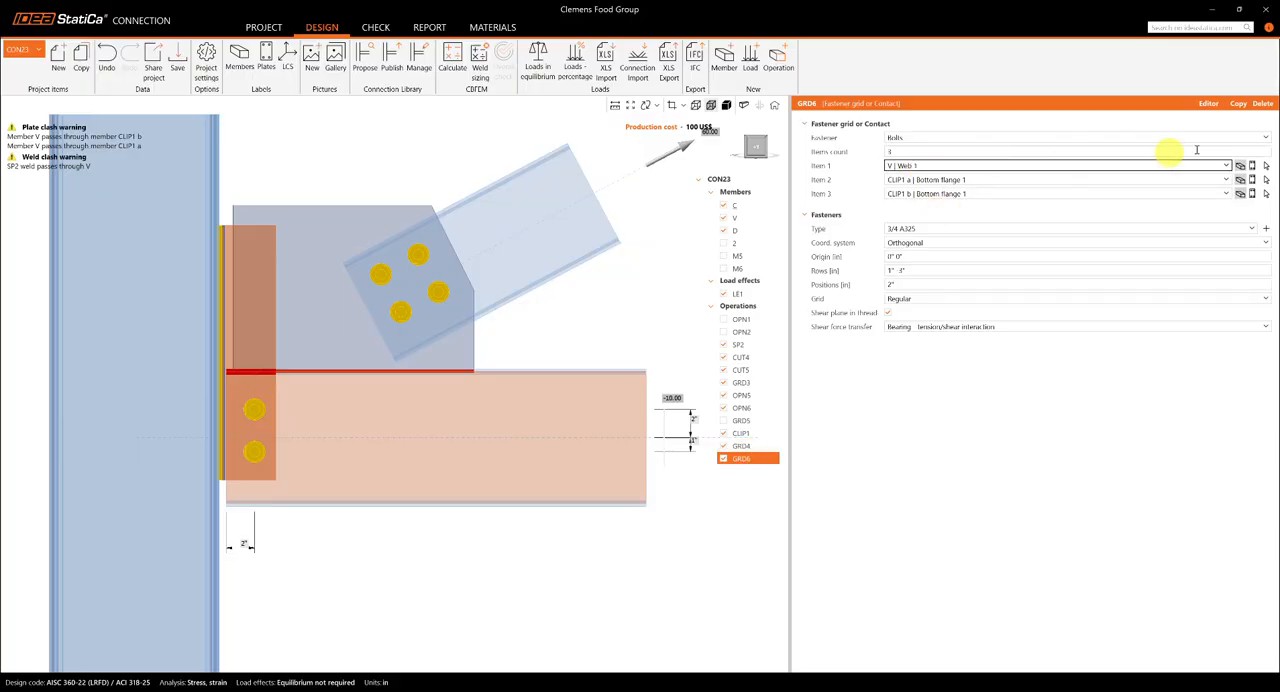
pyautogui.click(1253, 165)
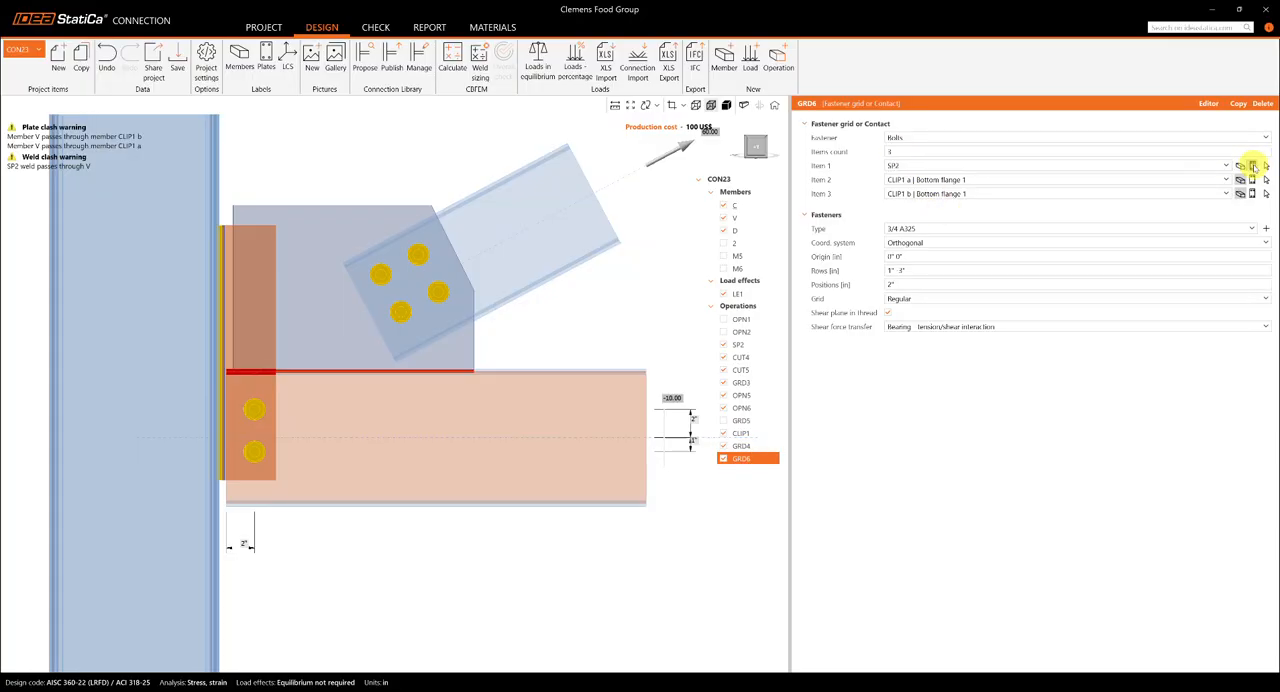
pyautogui.click(916, 166)
pyautogui.click(917, 166)
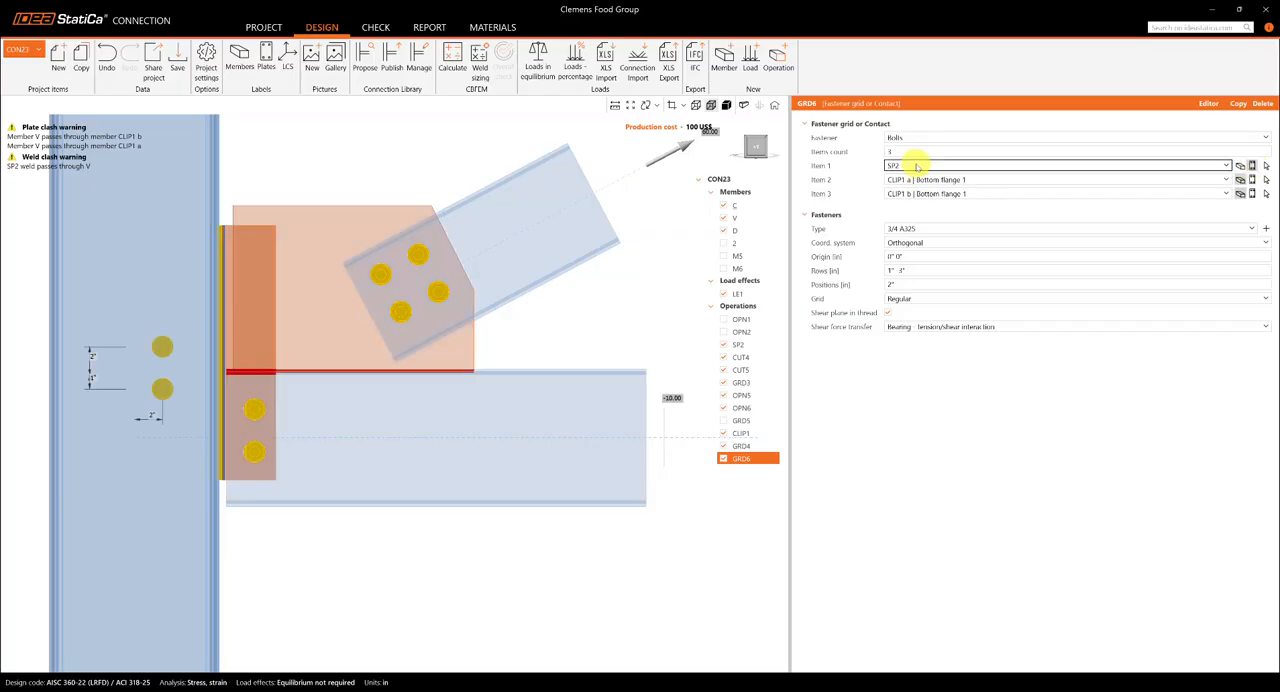
pyautogui.press('ctrl')
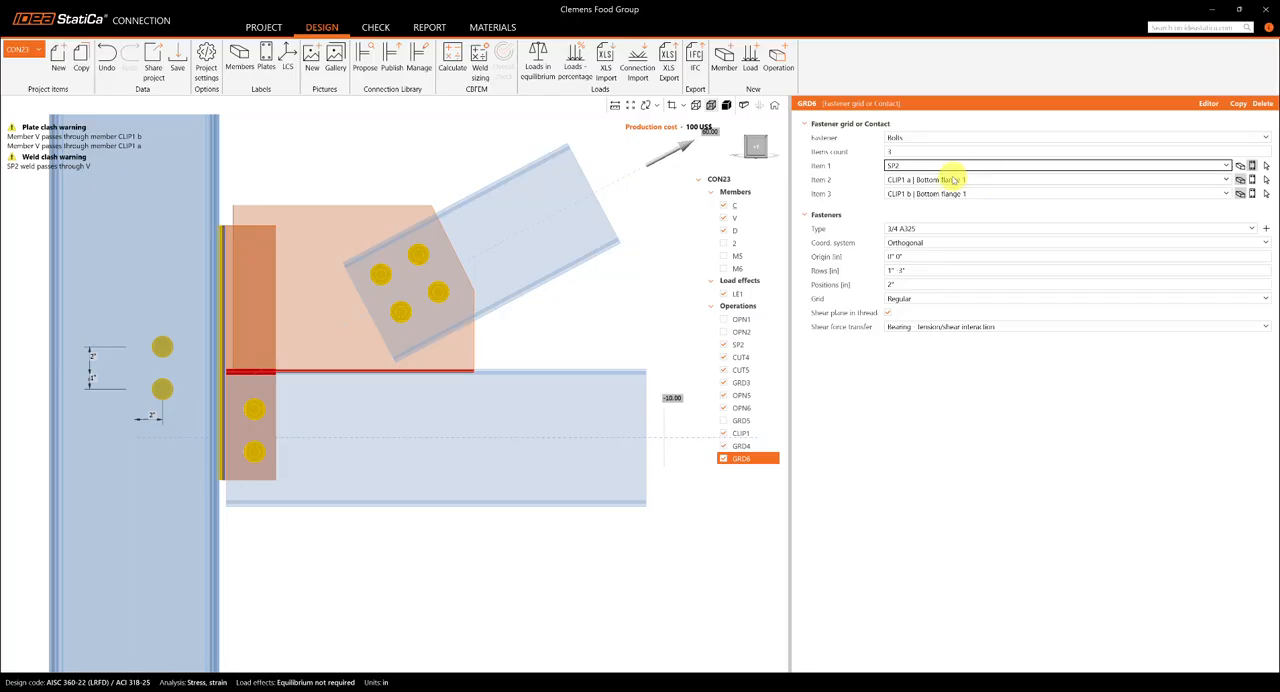
# - Set the copied grid's first item to CLIP1 a | Bottom flange 1
pyautogui.click(1240, 164)
pyautogui.click(906, 166)
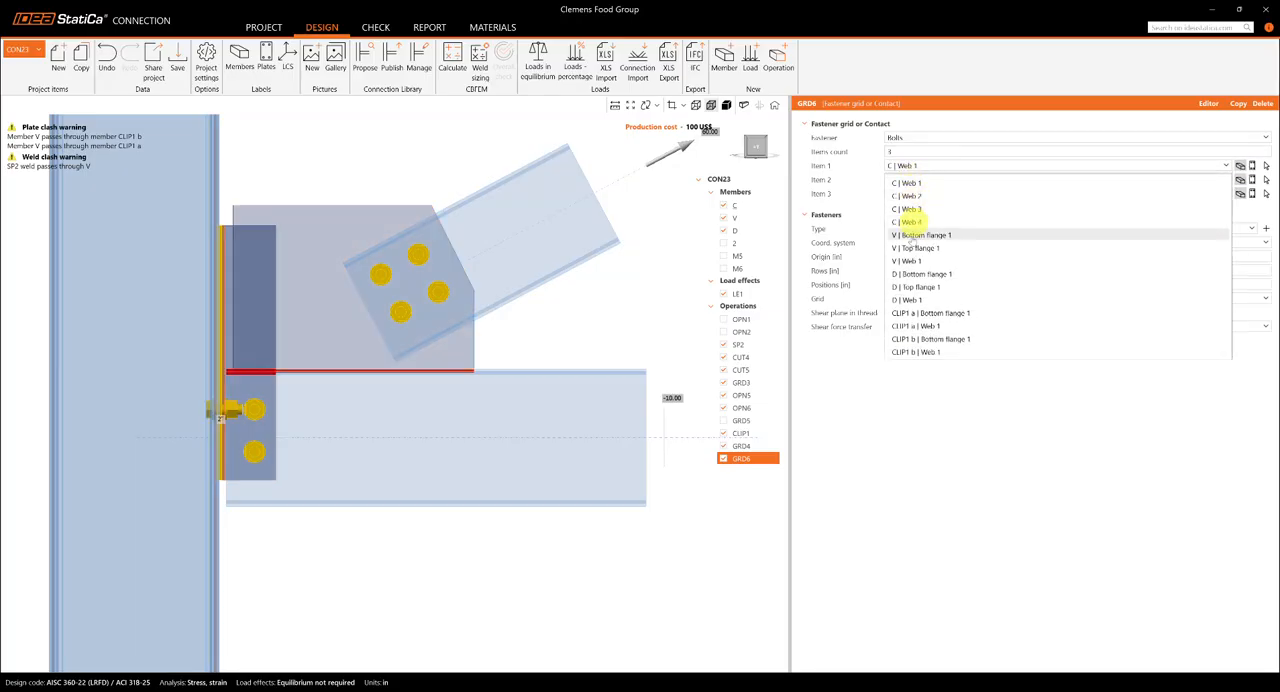
pyautogui.click(930, 313)
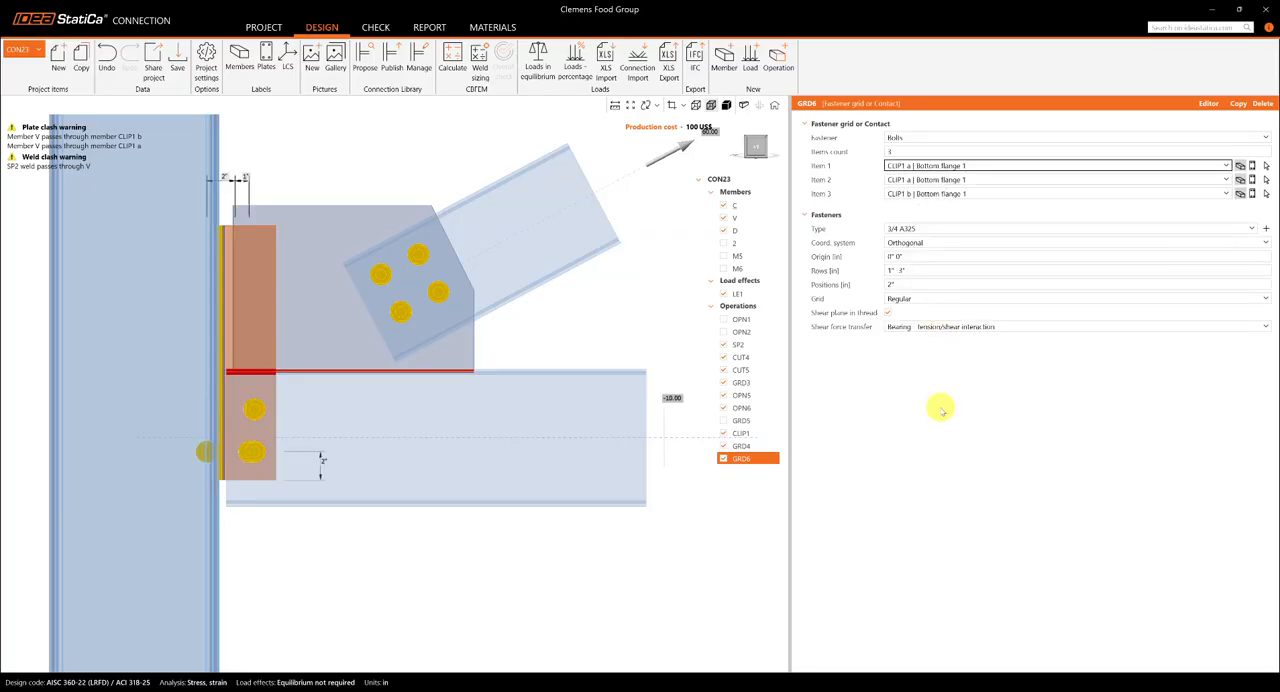
# - Try a single row value of 1" and a position of 1" in the copied grid
pyautogui.click(928, 271)
pyautogui.write('1')
pyautogui.click(930, 285)
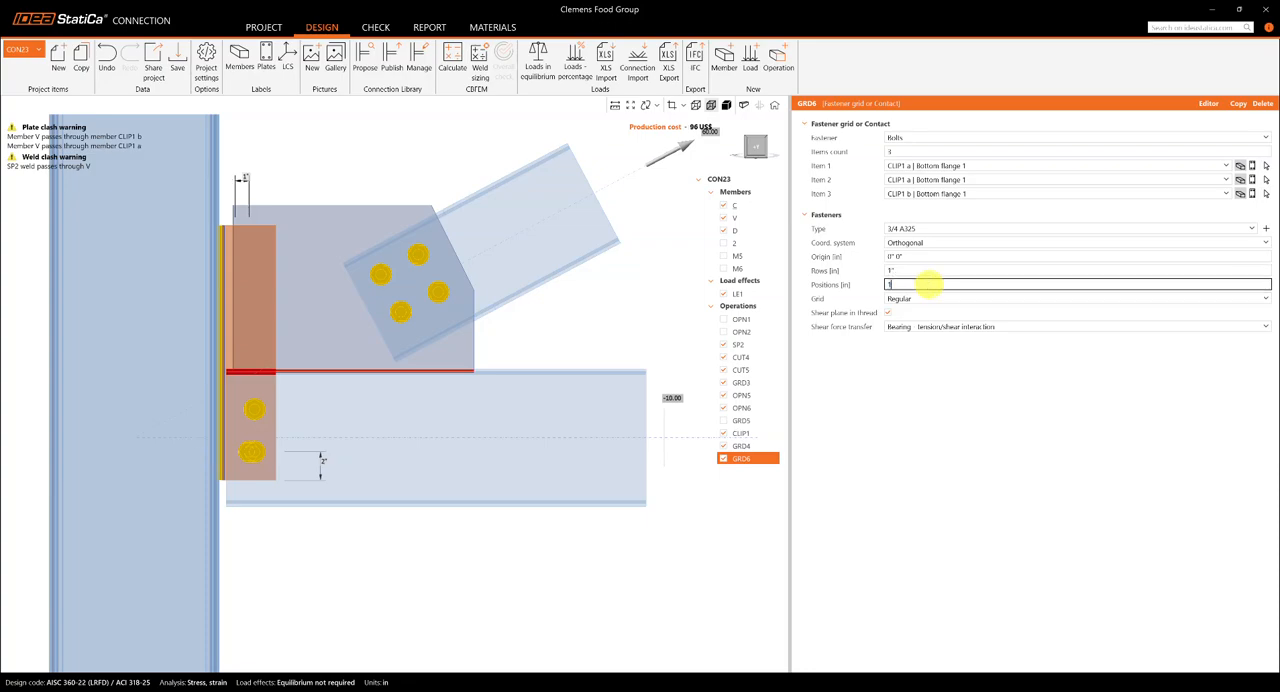
pyautogui.click(941, 444)
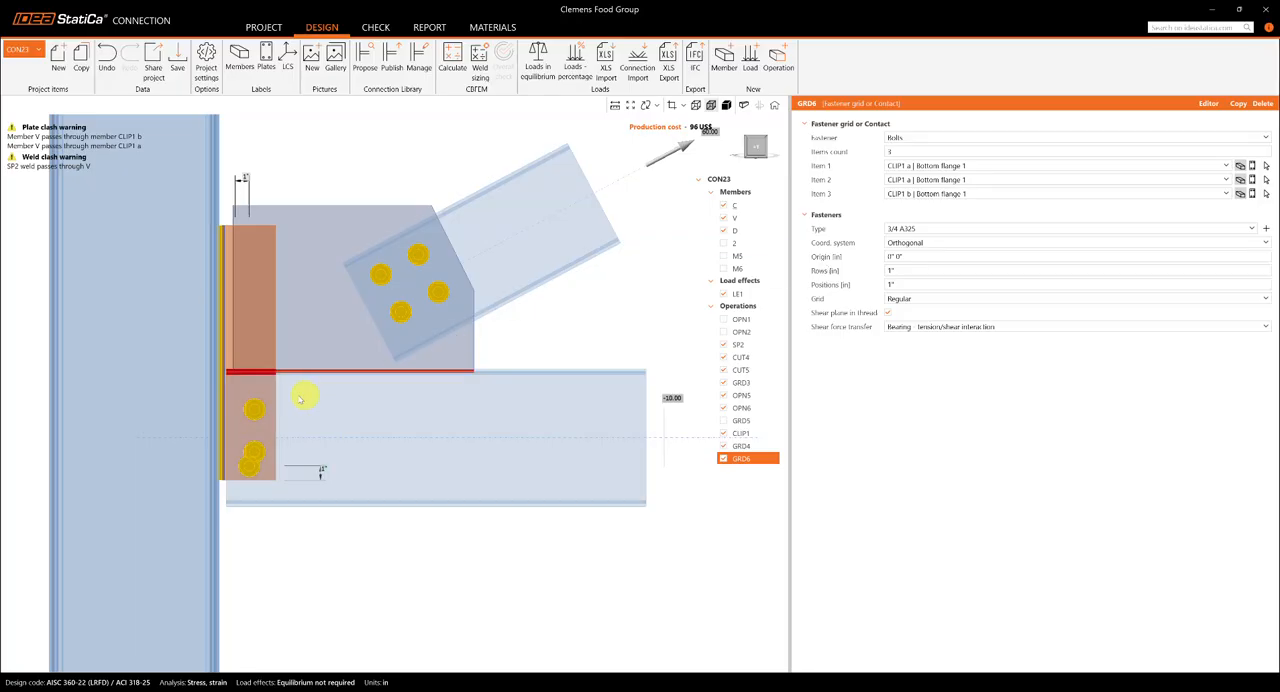
# - Set the copied grid's second item to plate SP2 and view the connection from the front
pyautogui.click(953, 180)
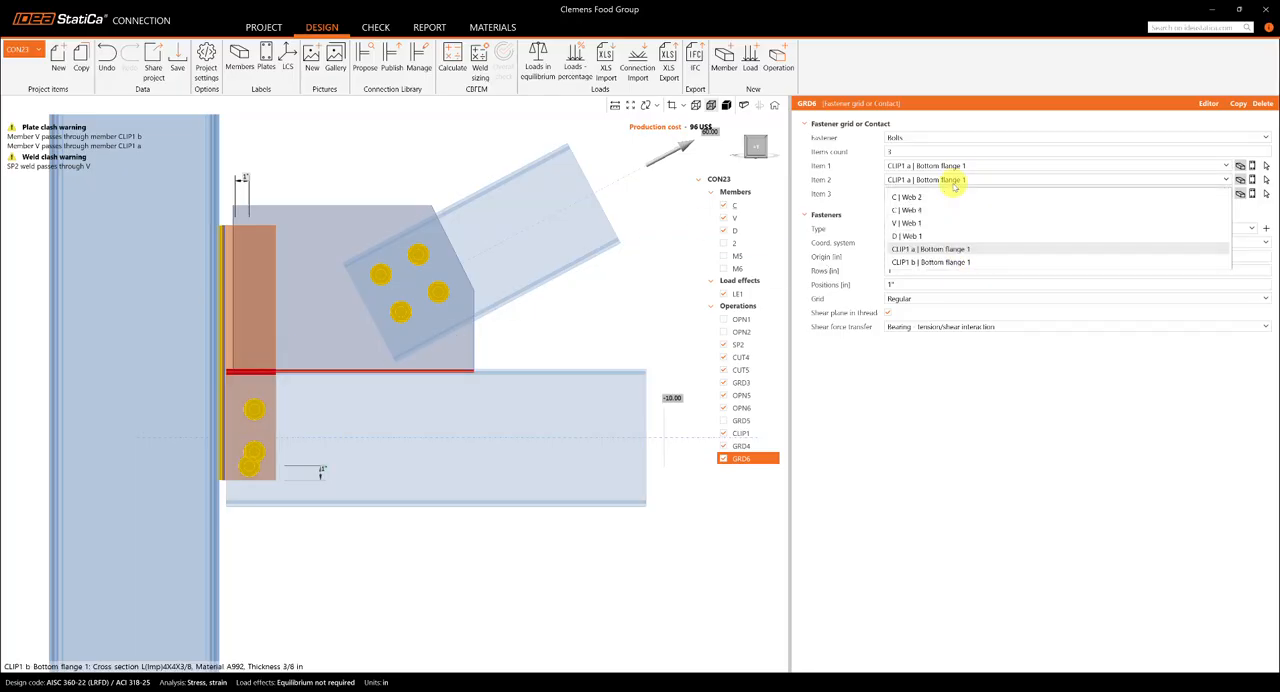
pyautogui.click(1251, 180)
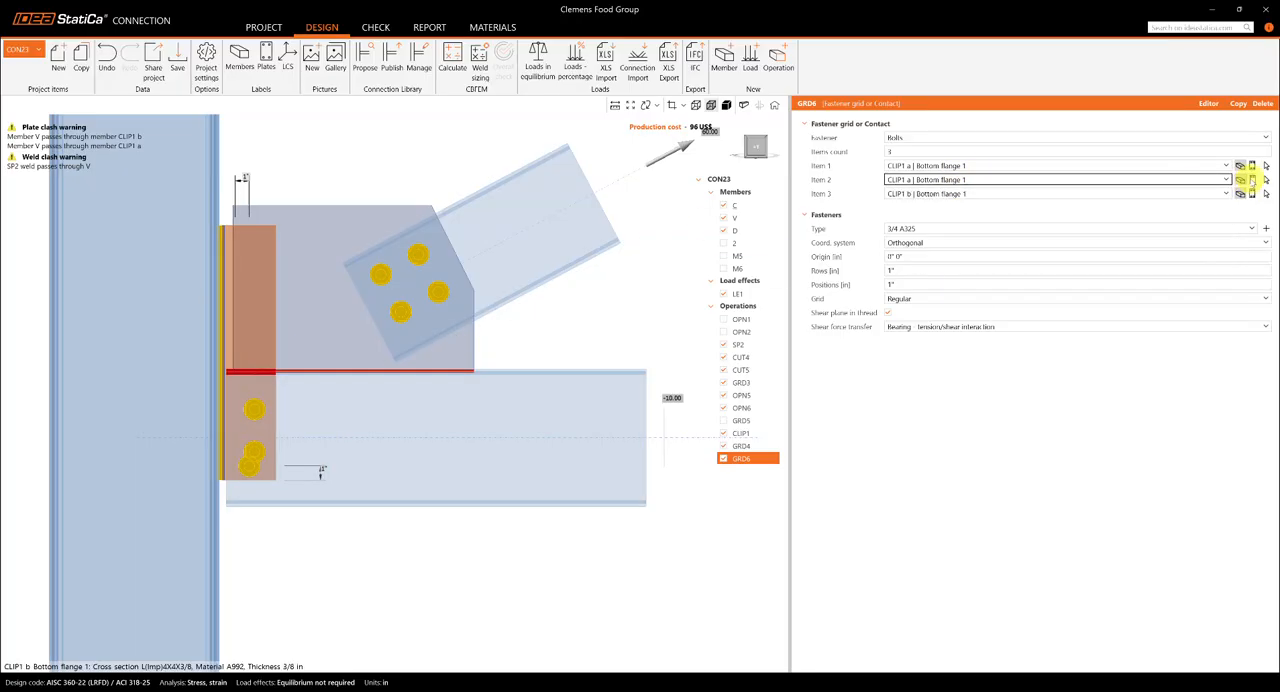
pyautogui.click(1251, 180)
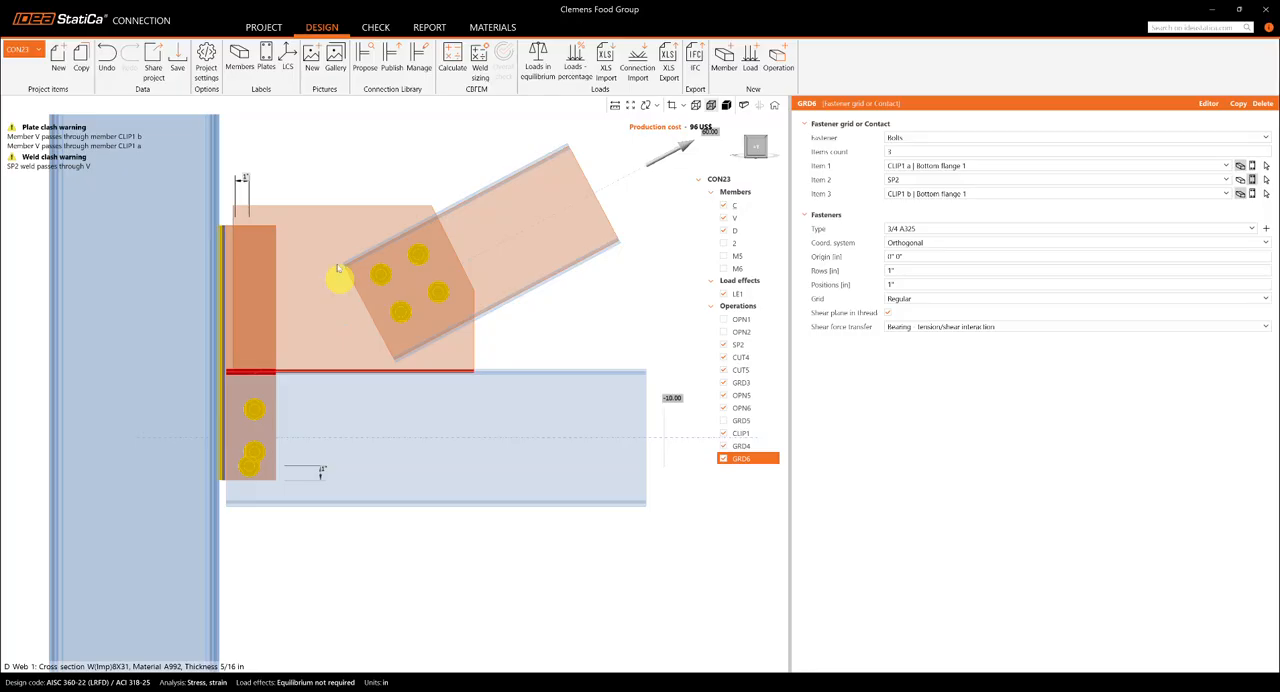
pyautogui.moveTo(337, 291); pyautogui.dragTo(297, 280, button='right')
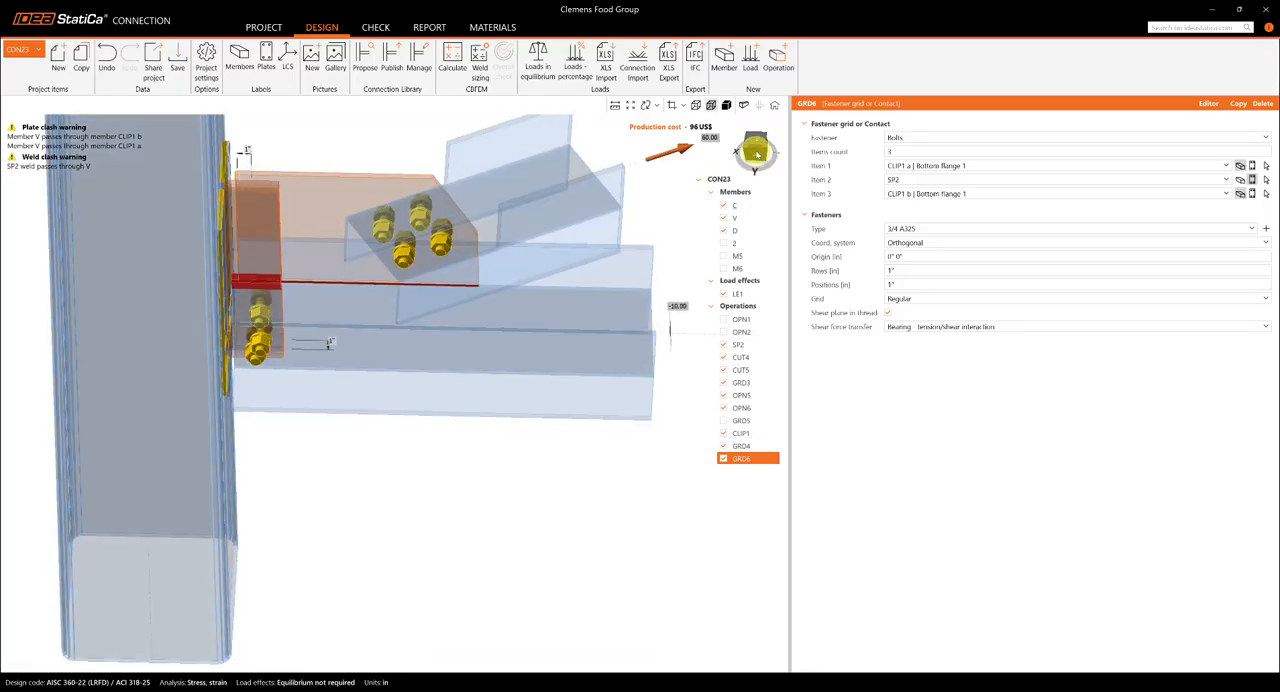
pyautogui.click(754, 155)
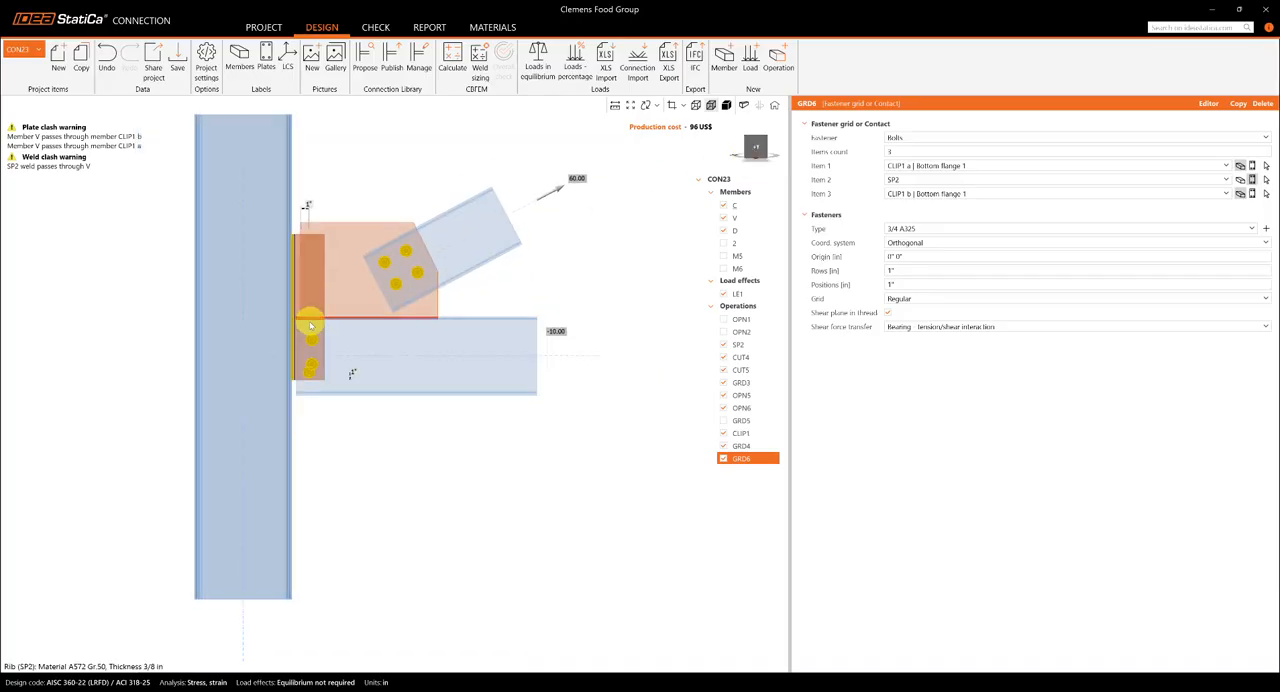
pyautogui.scroll(2, 300, 340)
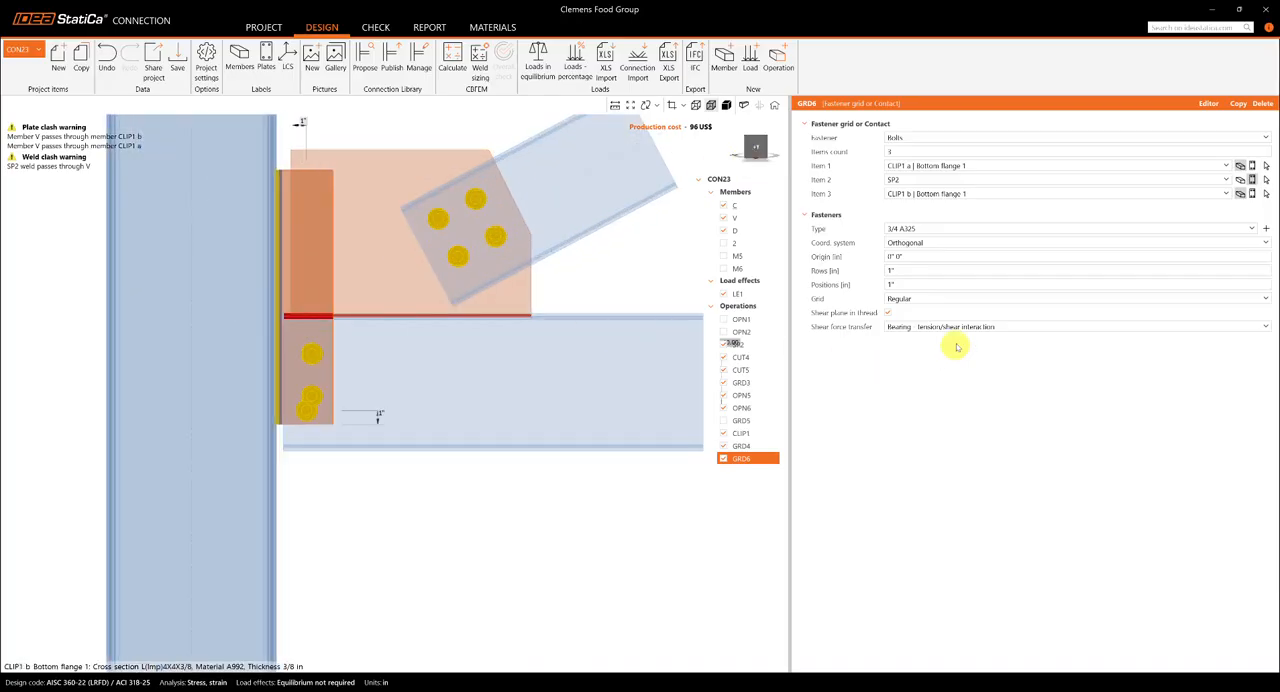
# - Try a position of 2" with row values of 2" and 1 1/2" in grid GRD6
pyautogui.click(909, 271)
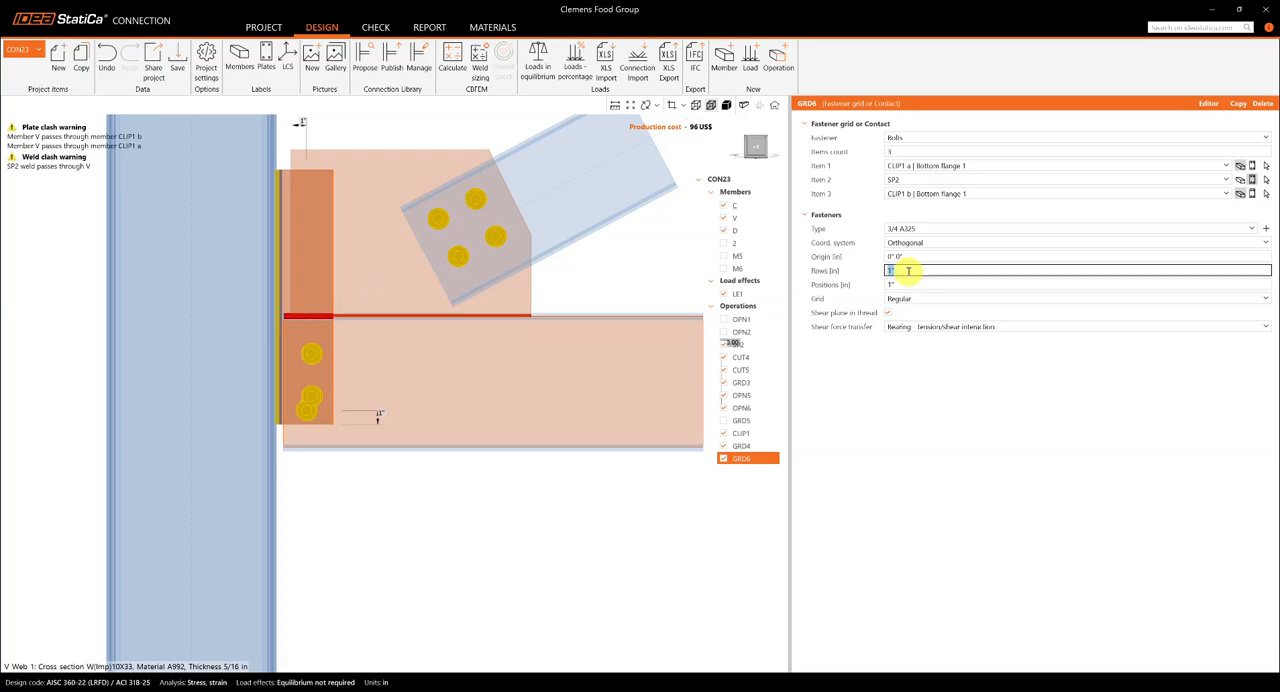
pyautogui.click(910, 283)
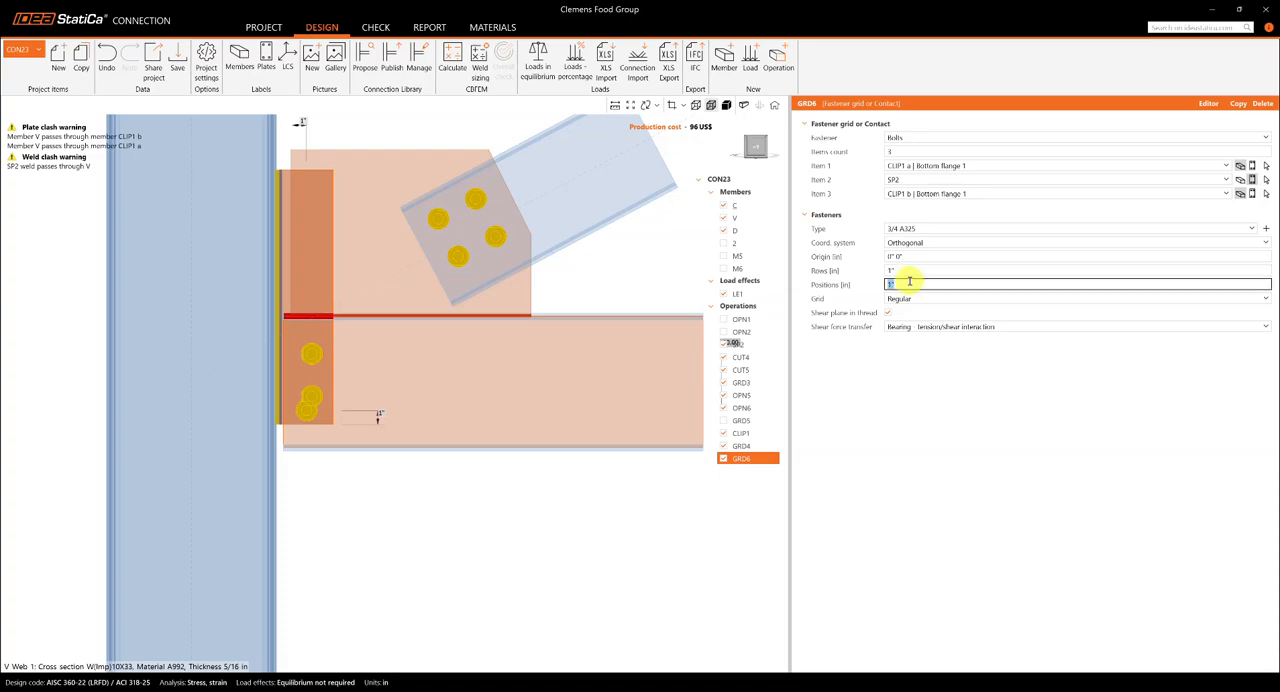
pyautogui.click(888, 440)
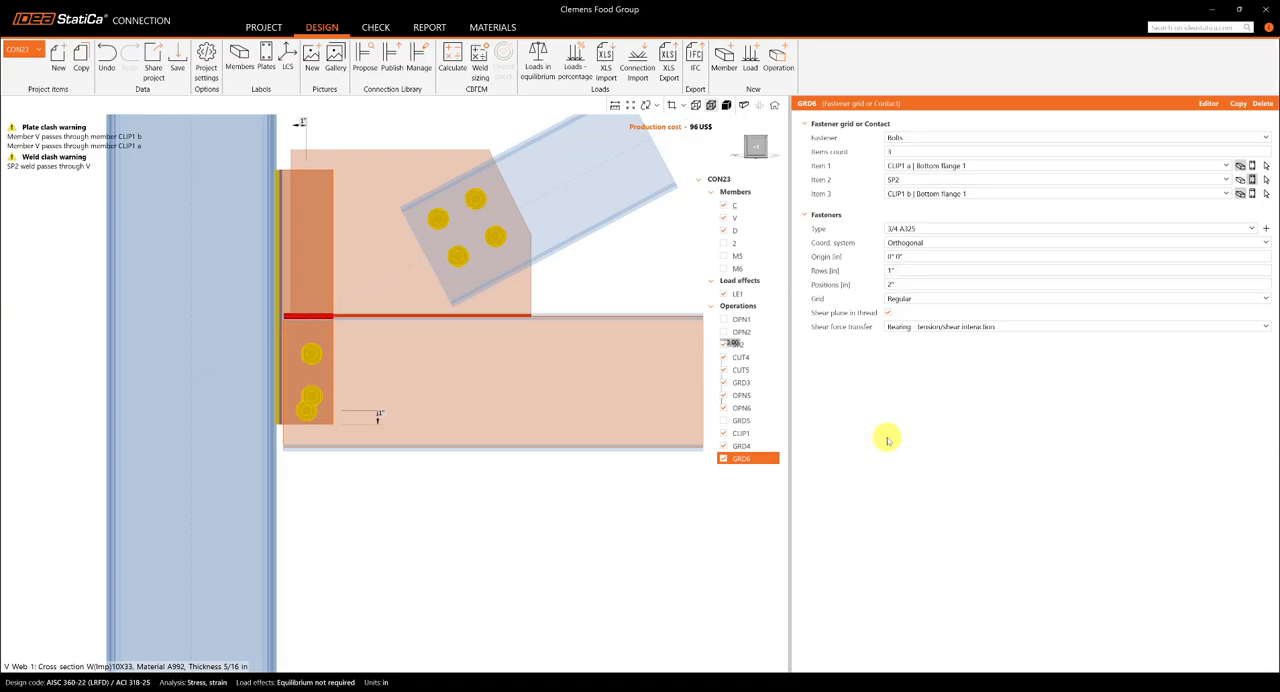
pyautogui.click(916, 271)
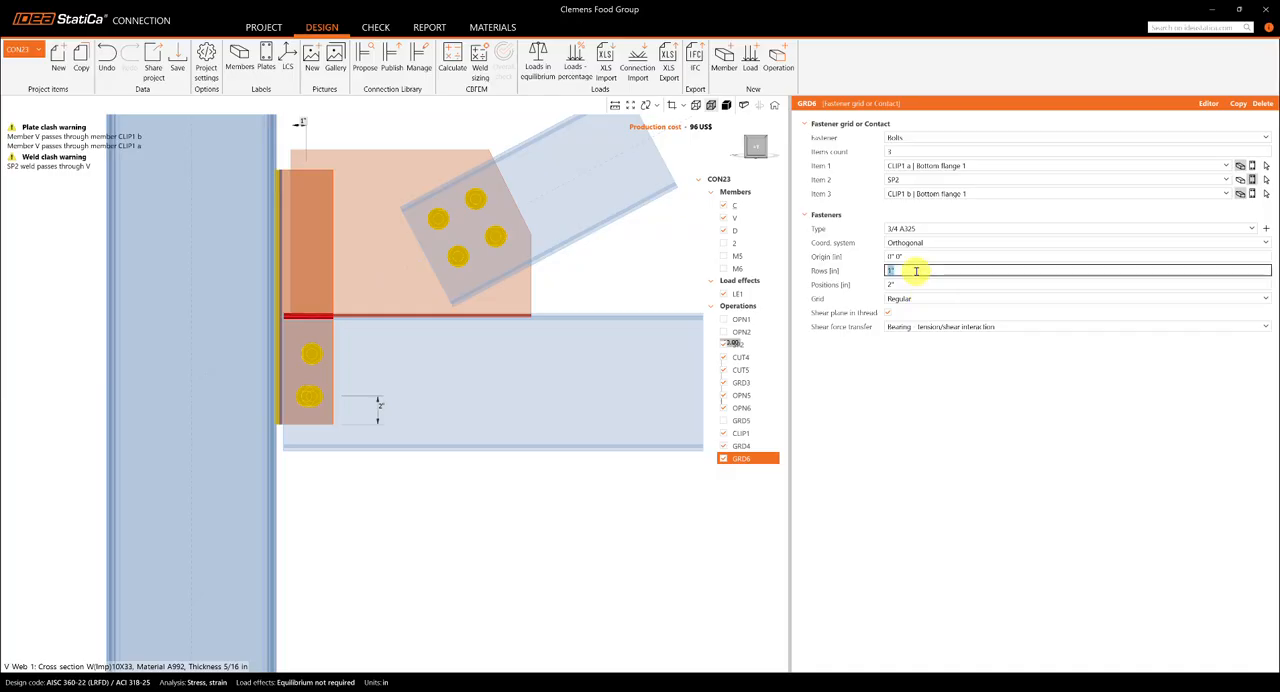
pyautogui.write('2')
pyautogui.click(926, 378)
pyautogui.click(913, 270)
pyautogui.write('1 1/2')
pyautogui.click(955, 487)
# - Set the row value of grid GRD6 to 1 1/4"
pyautogui.click(941, 270)
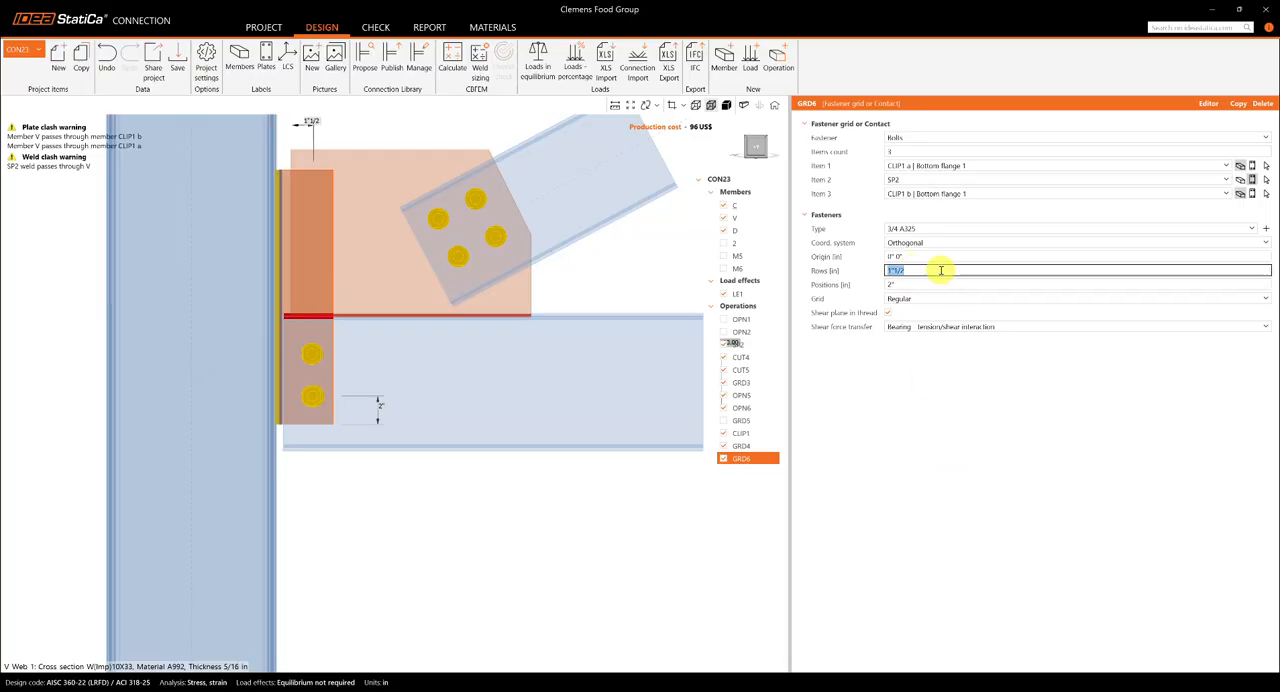
pyautogui.write('1.25')
pyautogui.press('Tab')
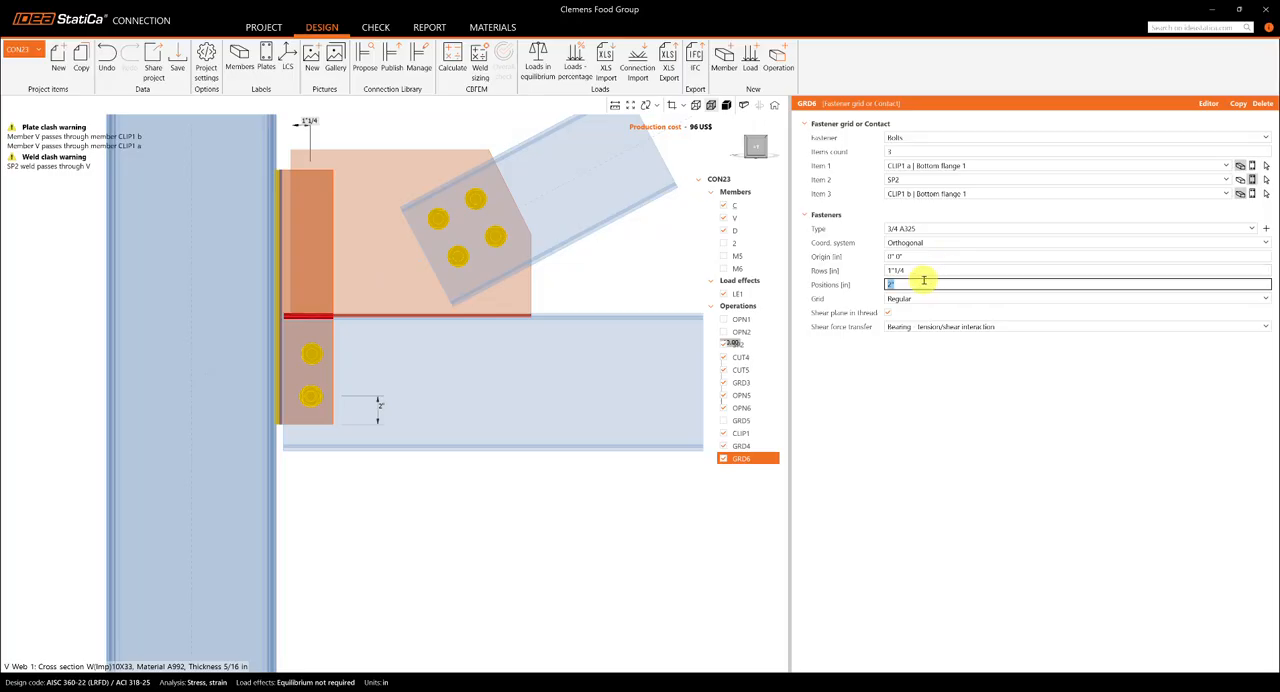
# - Try bolt positions of 1'-0" and 1'-5" in grid GRD6
pyautogui.write('12')
pyautogui.press('Tab')
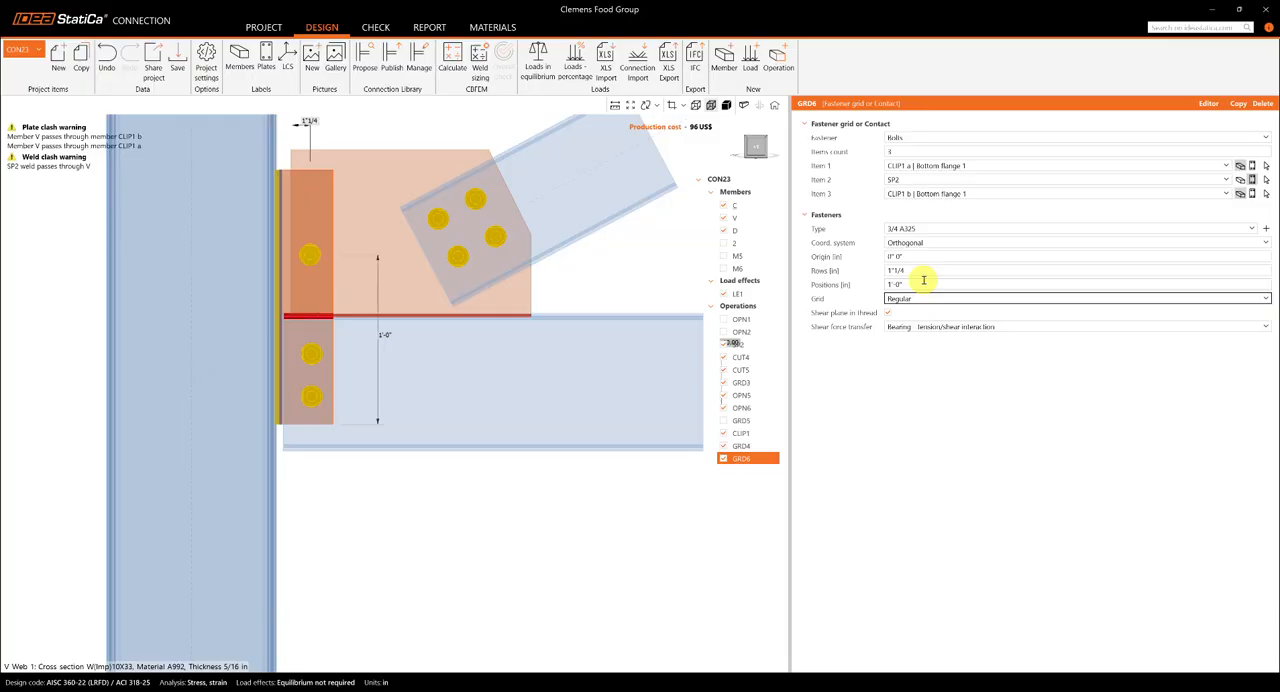
pyautogui.hotkey('shift', 'Tab')
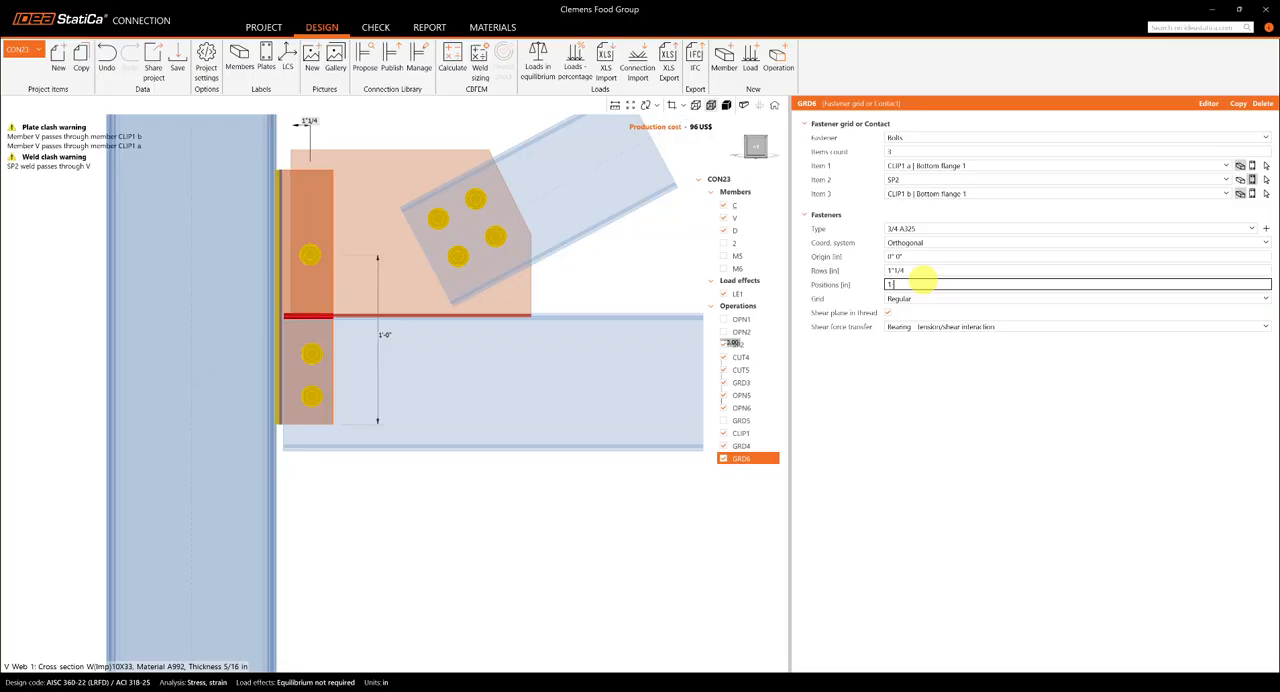
pyautogui.press('Tab')
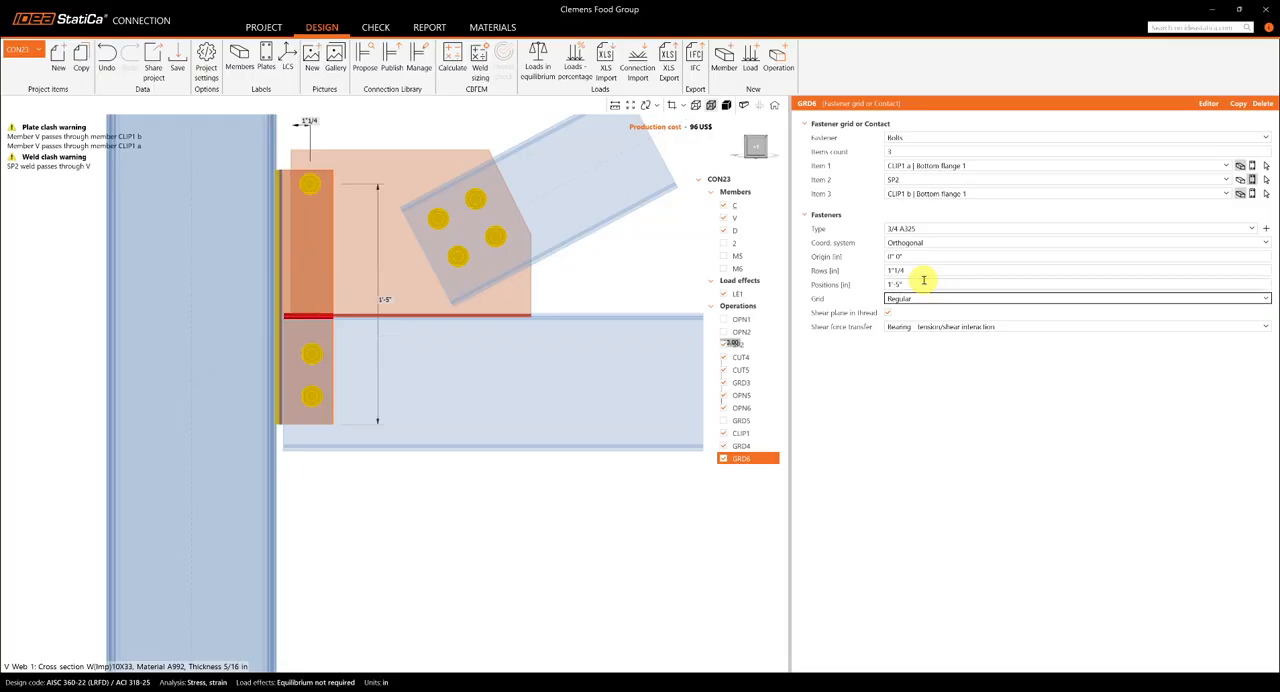
# - Set the bolt position of grid GRD6 to 1'-4"
pyautogui.hotkey('shift', 'Tab')
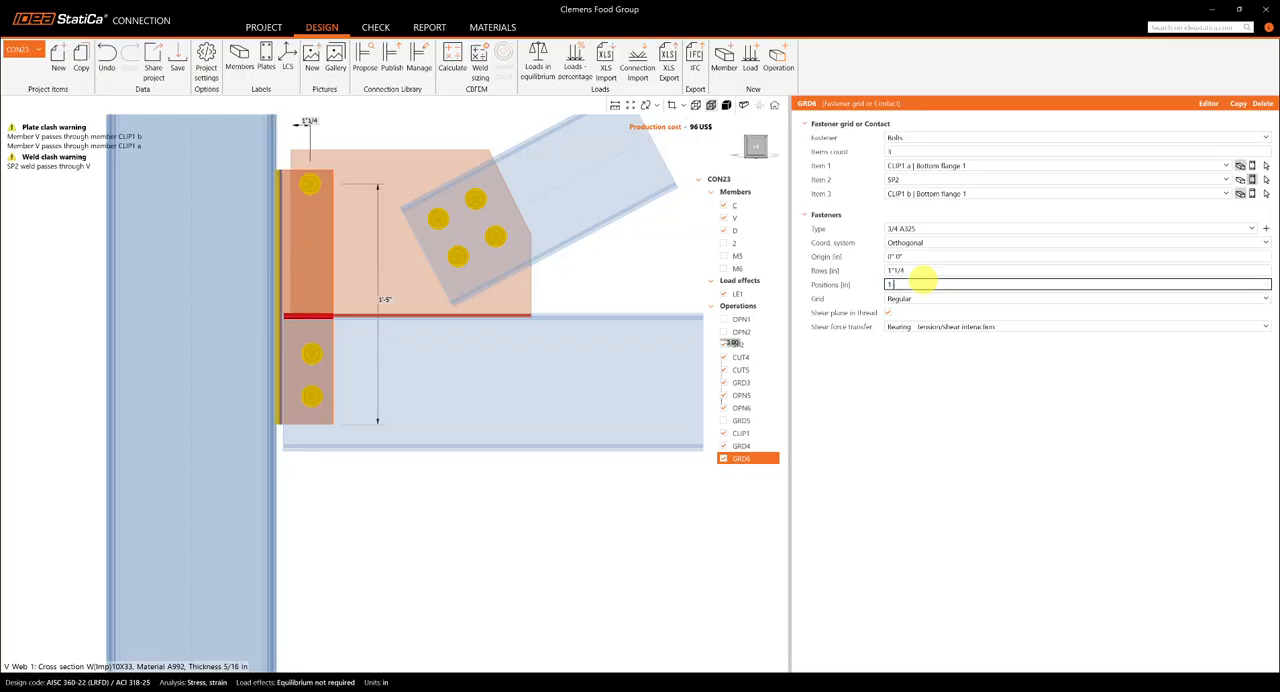
pyautogui.write('1-4')
pyautogui.press('Tab')
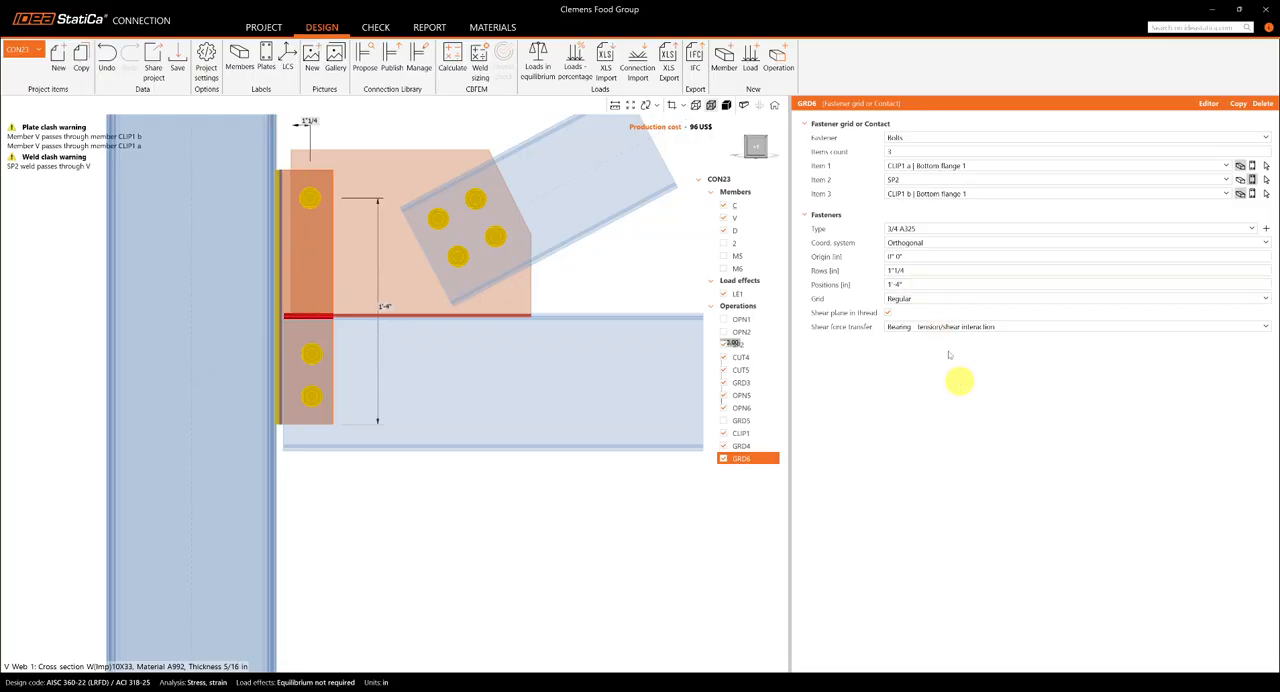
# - Add two more bolts to grid GRD6 so that its positions read 1'-4", -3" and -3"
pyautogui.click(938, 284)
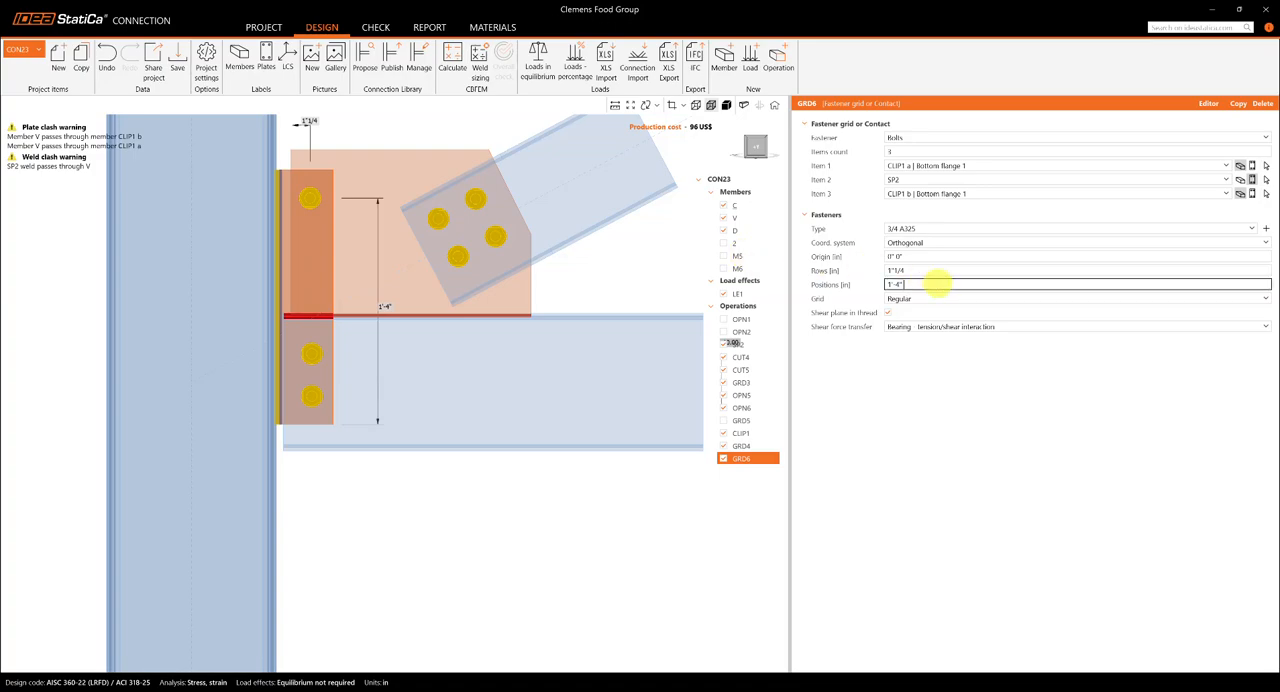
pyautogui.write('-3')
pyautogui.click(1020, 480)
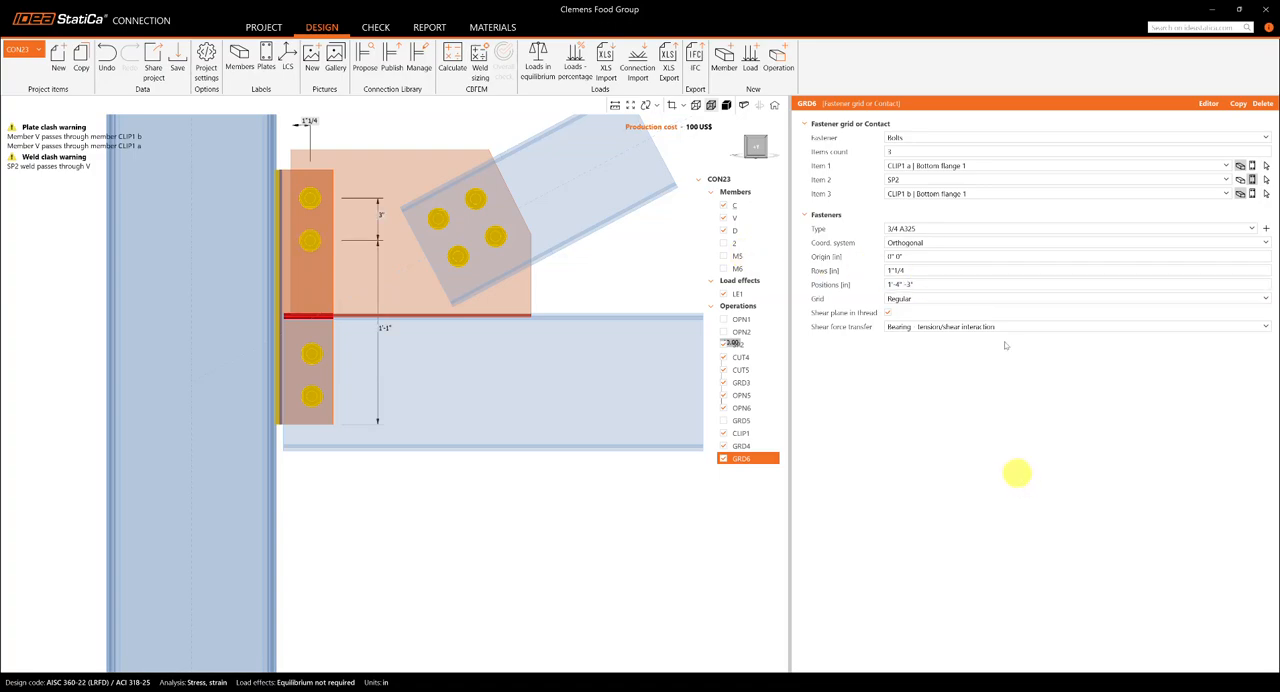
pyautogui.click(933, 285)
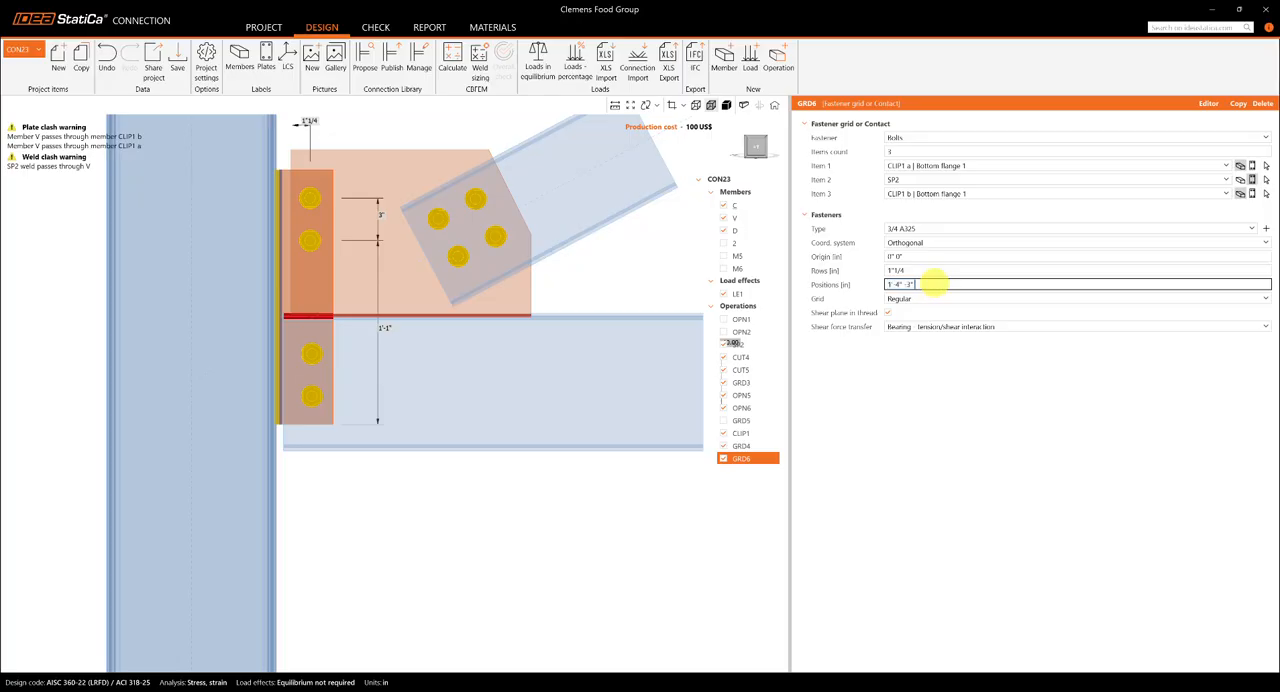
pyautogui.write('-3')
pyautogui.click(929, 420)
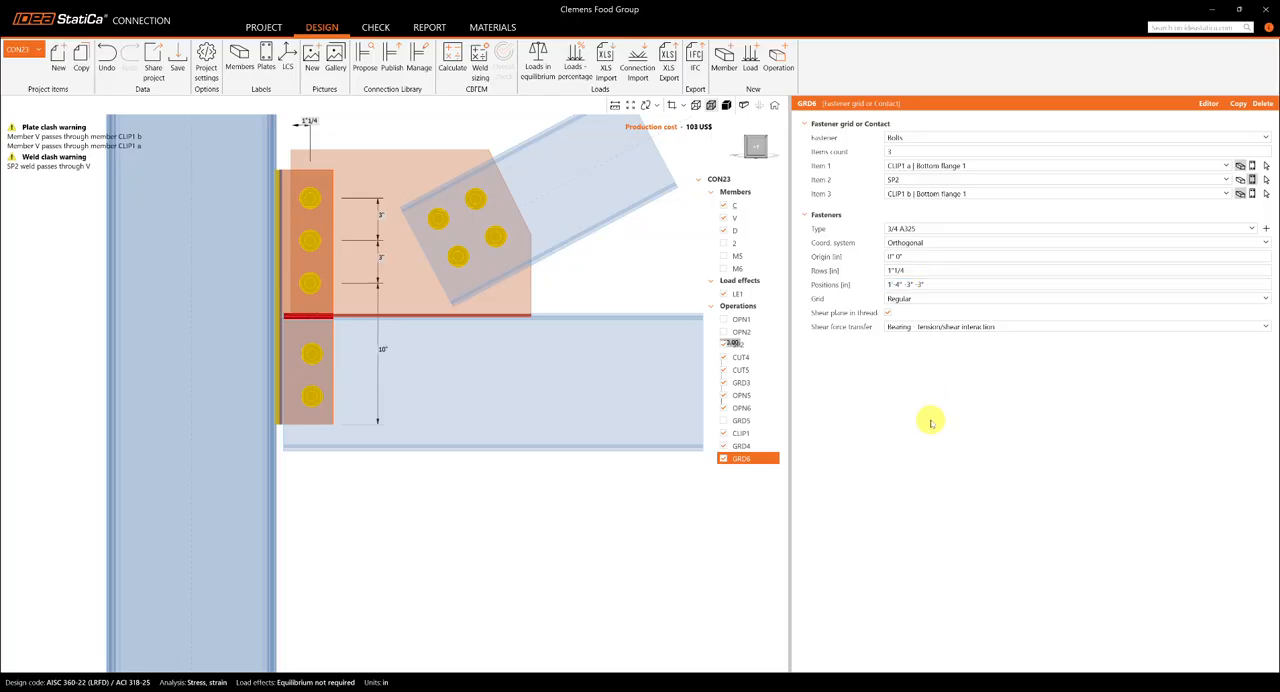
# - Copy the disabled flange notch operations OPN1 and OPN2 together and activate both copies
pyautogui.scroll(-2, 451, 441)
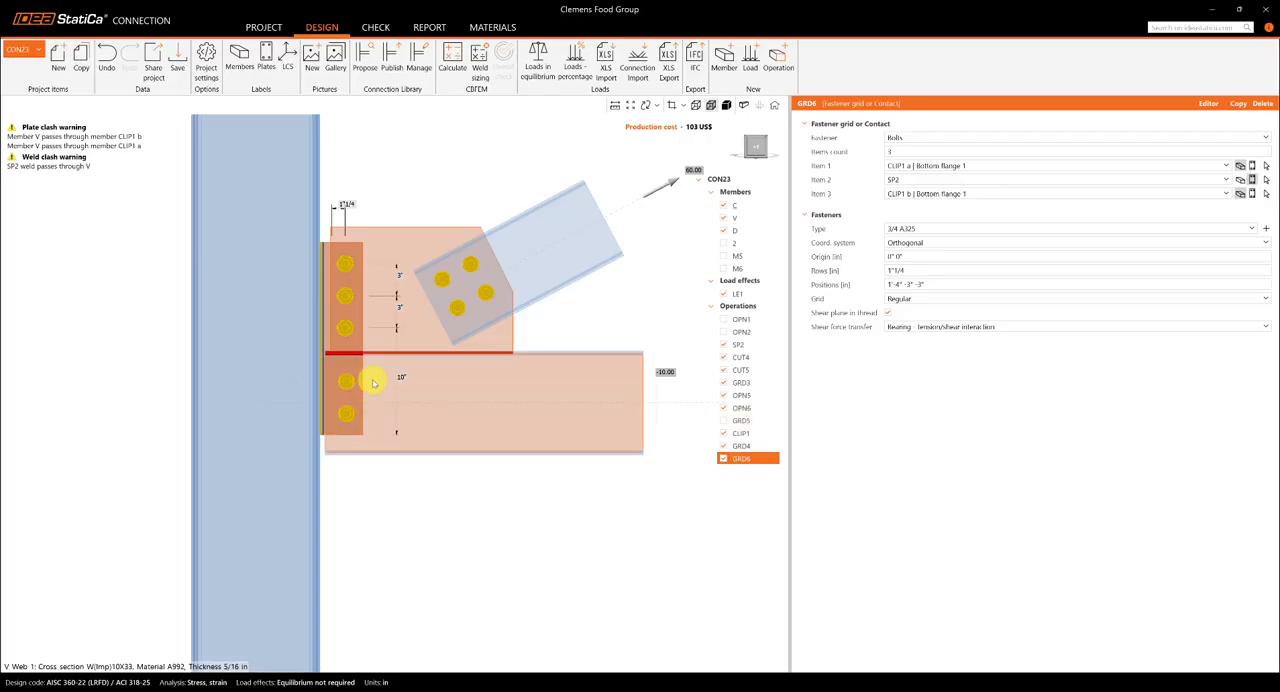
pyautogui.scroll(1, 386, 380)
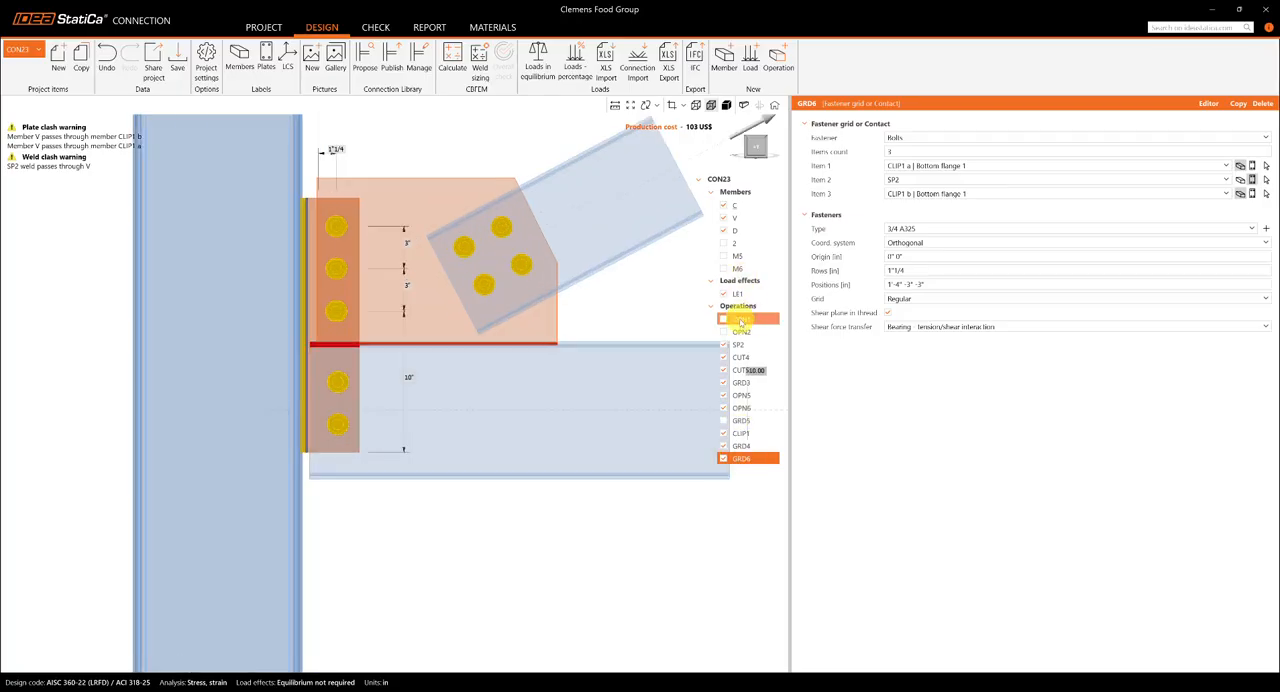
pyautogui.click(741, 320)
pyautogui.keyDown('ctrl'); pyautogui.click(745, 332); pyautogui.keyUp('ctrl')
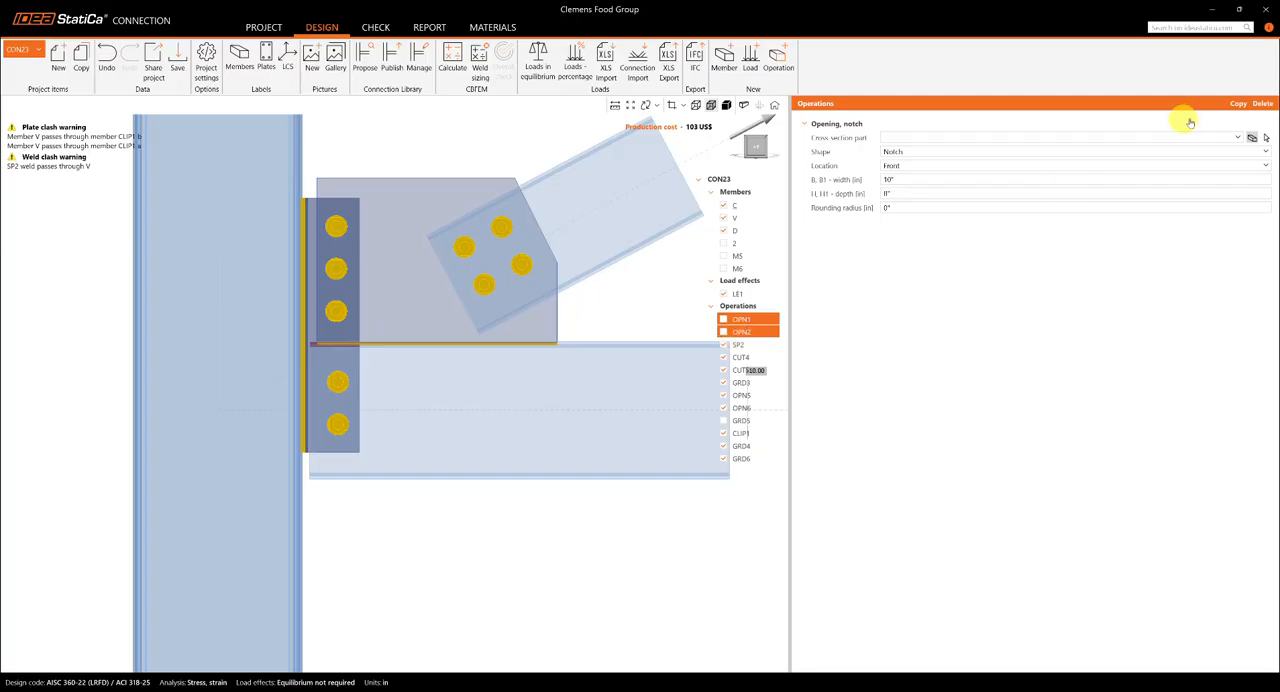
pyautogui.click(1240, 104)
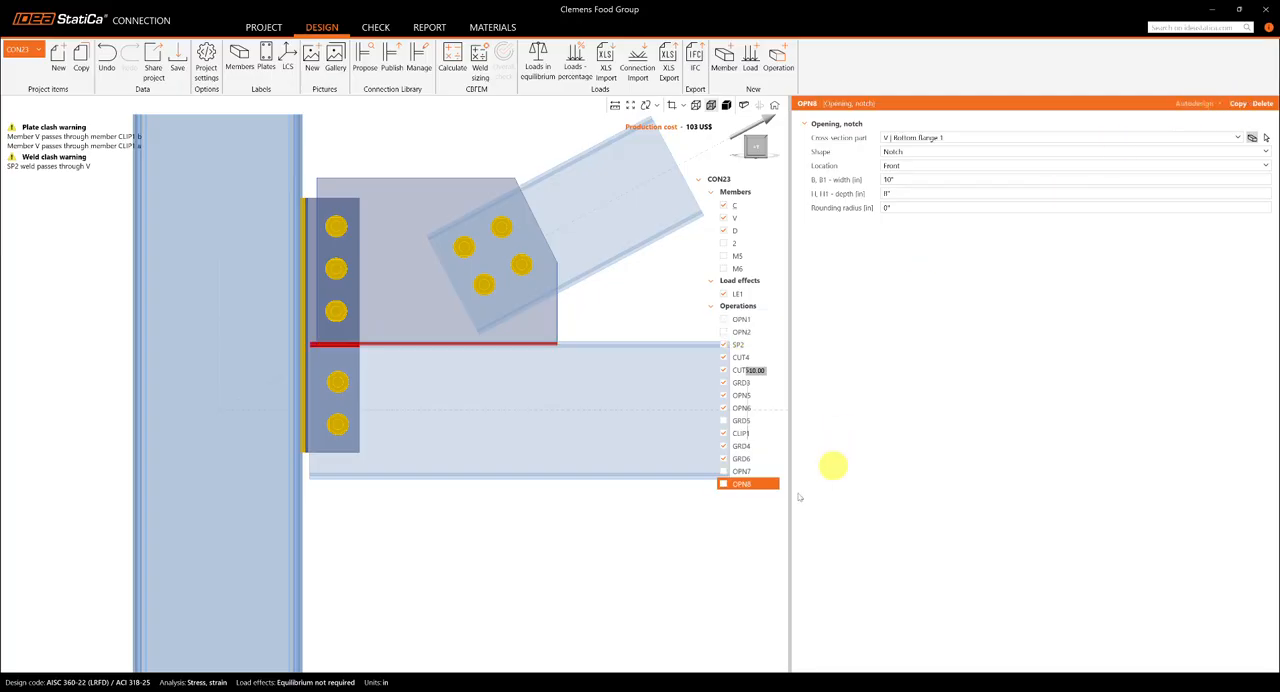
pyautogui.click(723, 484)
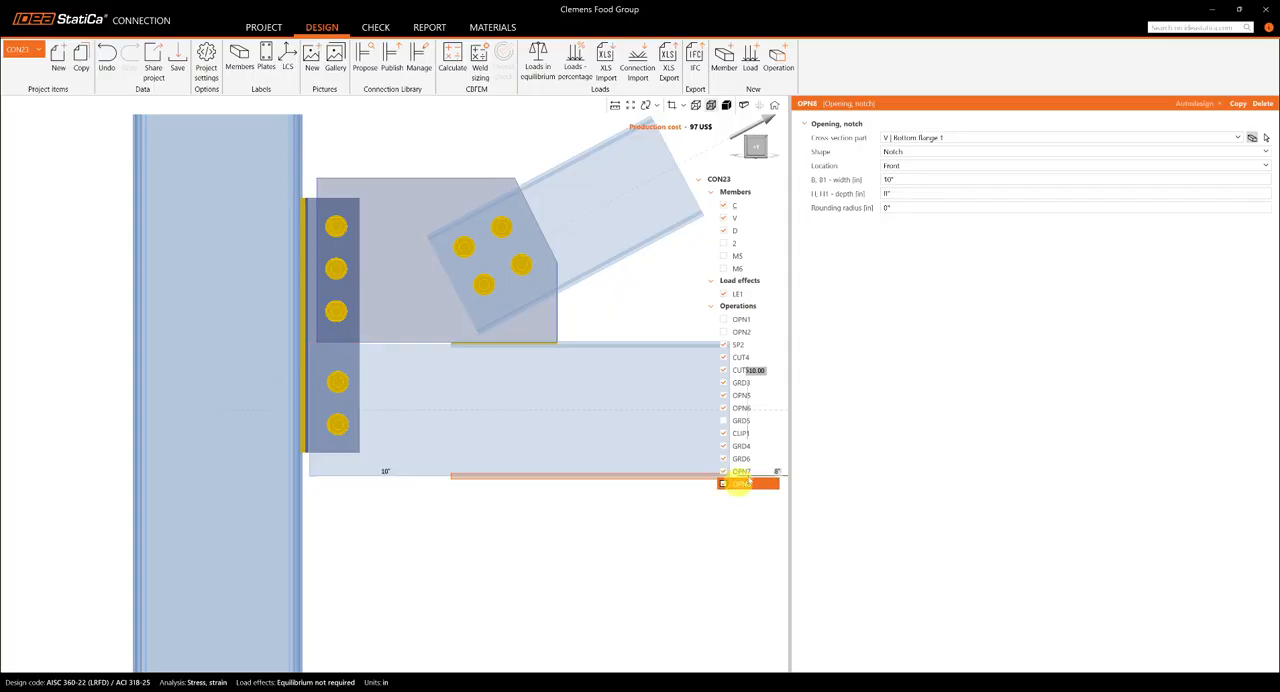
# - Try a width of 3" for the top flange notch OPN7 of beam V, and settle on 4"
pyautogui.click(750, 471)
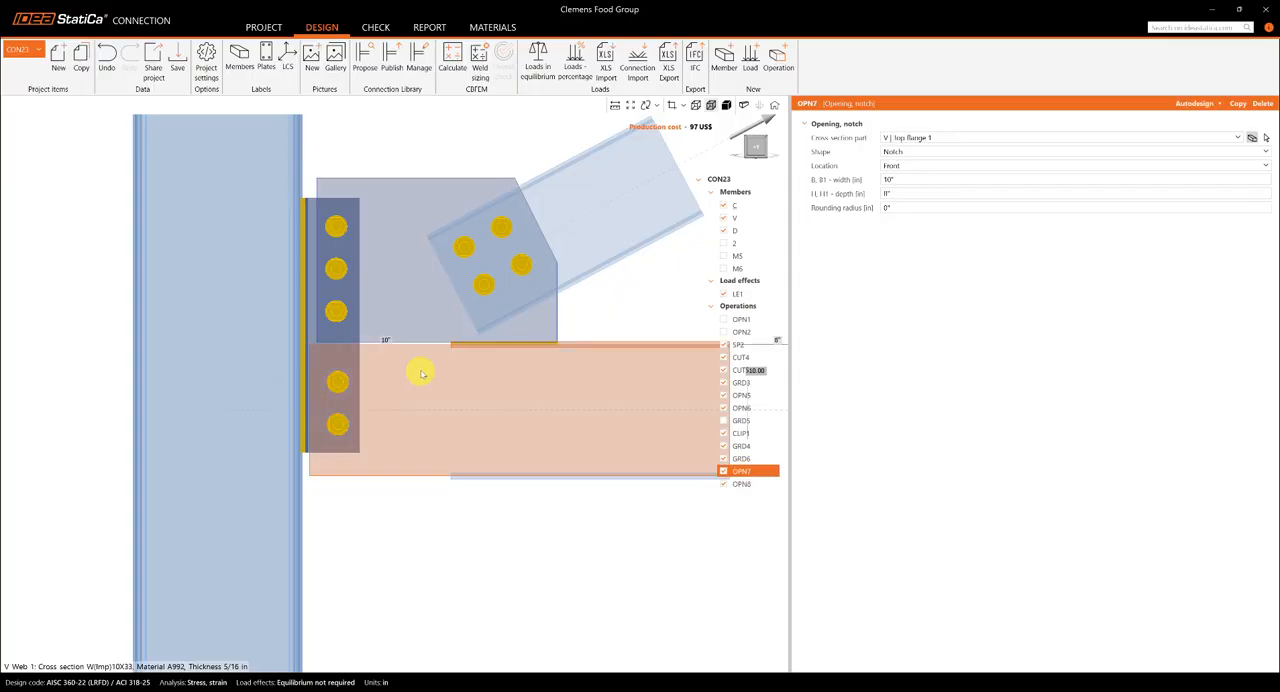
pyautogui.moveTo(538, 389); pyautogui.dragTo(532, 396, button='right')
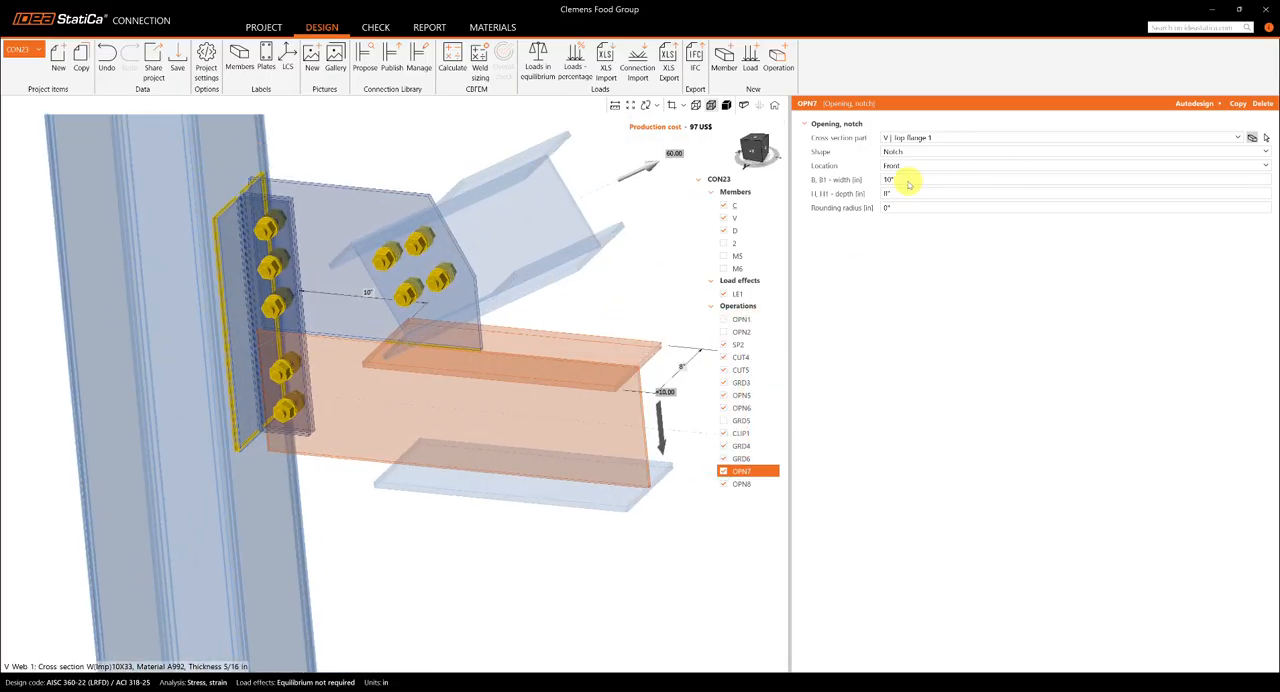
pyautogui.click(906, 179)
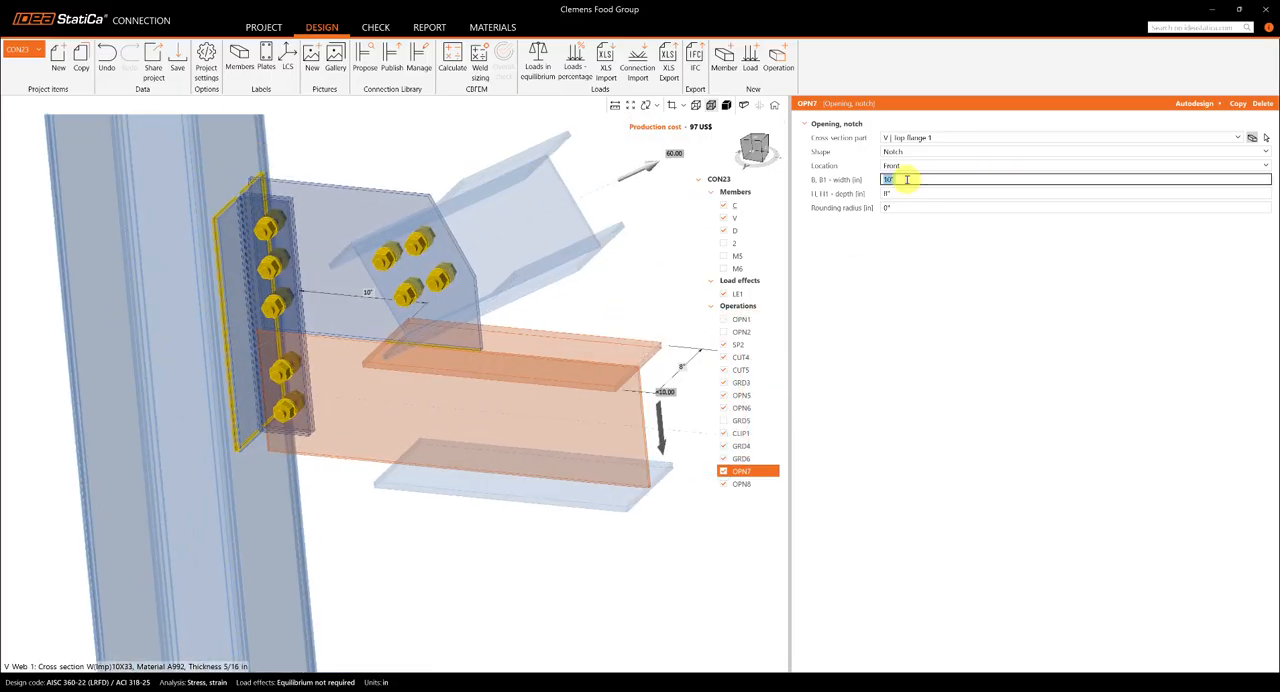
pyautogui.write('3')
pyautogui.press('Return')
pyautogui.click(889, 179)
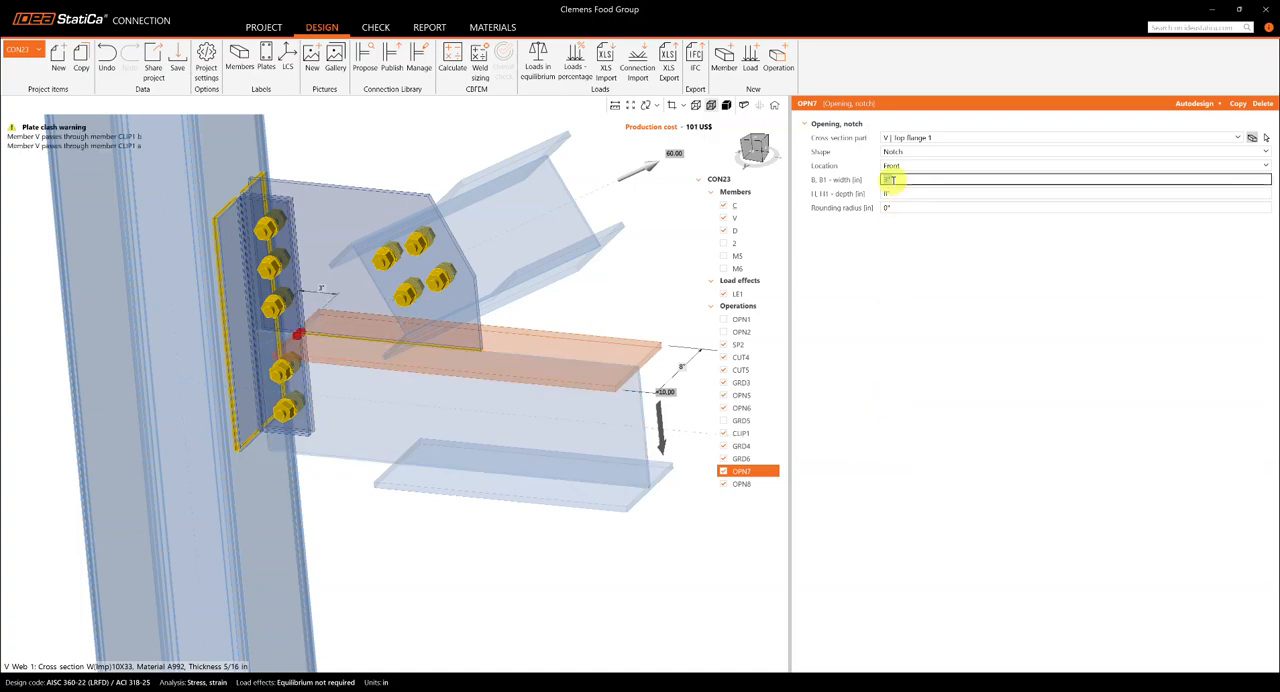
pyautogui.press('Tab')
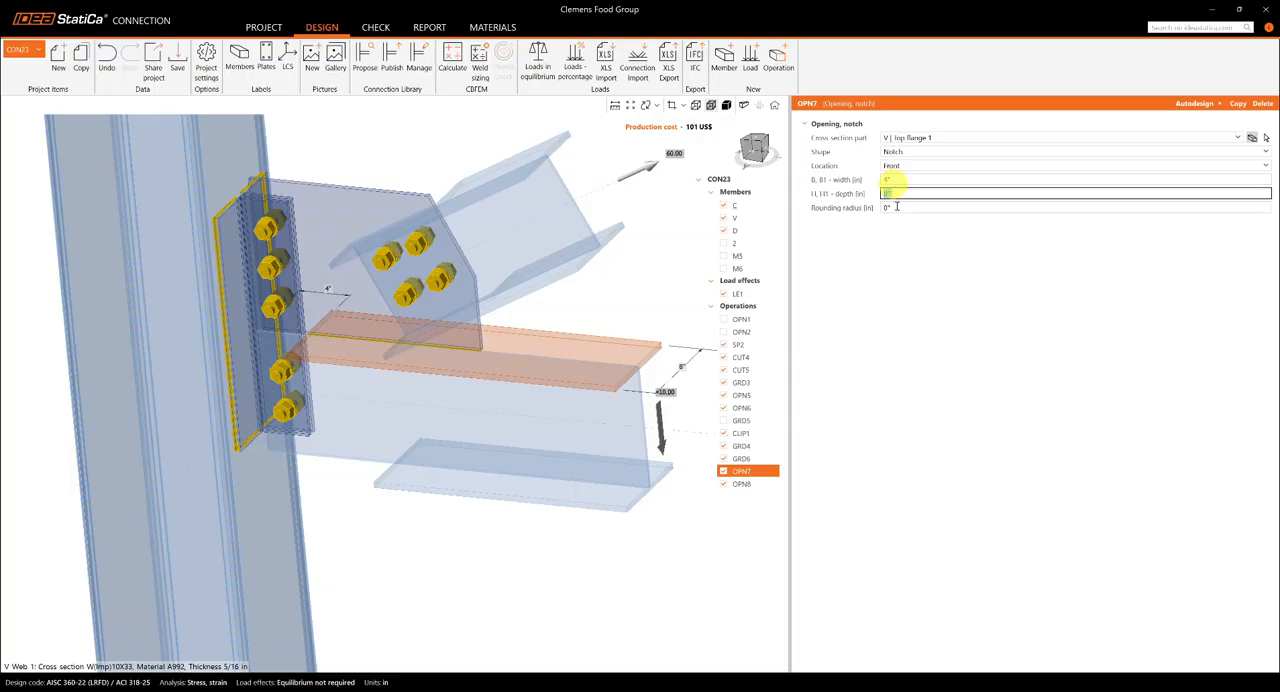
# - Set the width of the bottom flange notch OPN8 of beam V to 4"
pyautogui.click(745, 484)
pyautogui.click(897, 180)
pyautogui.write('4')
pyautogui.press('Tab')
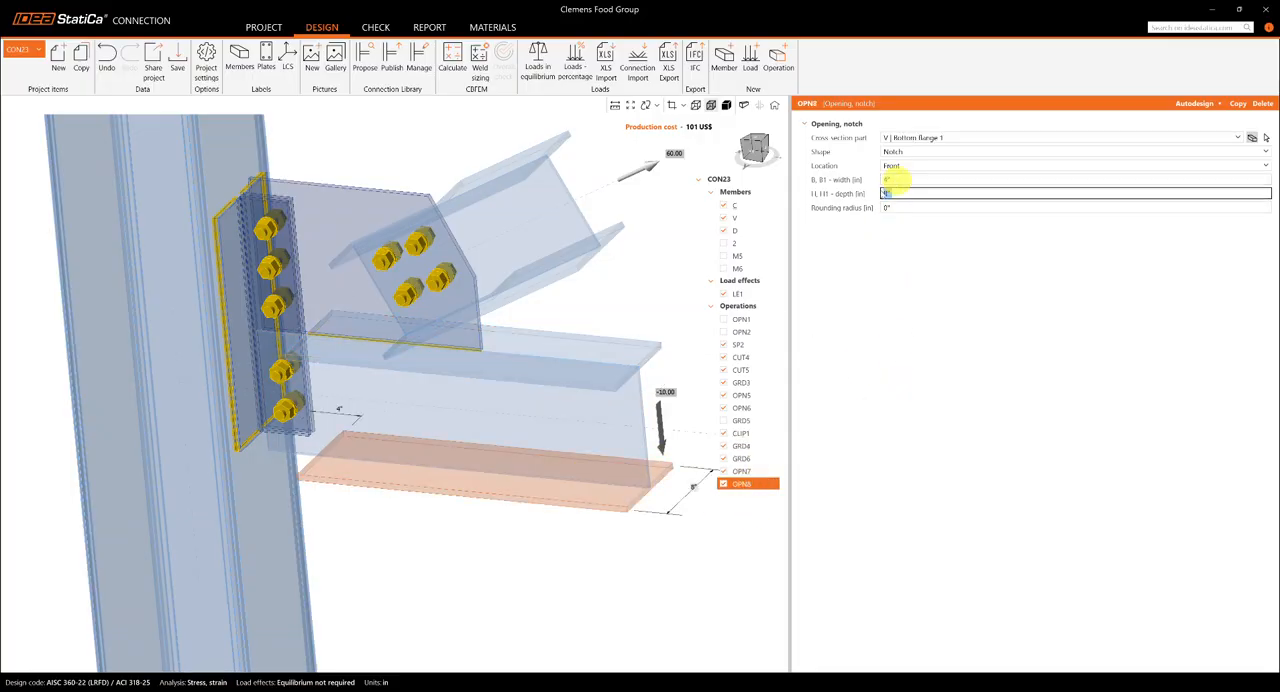
pyautogui.moveTo(395, 354); pyautogui.dragTo(522, 432, button='right')
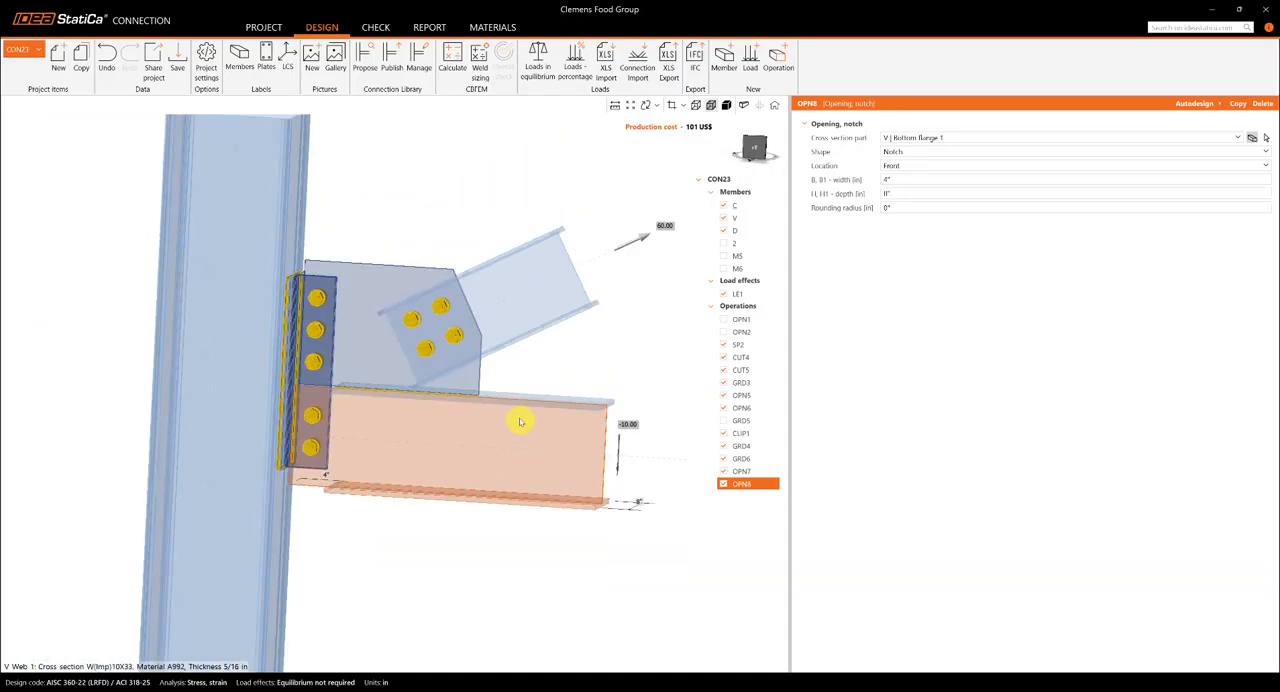